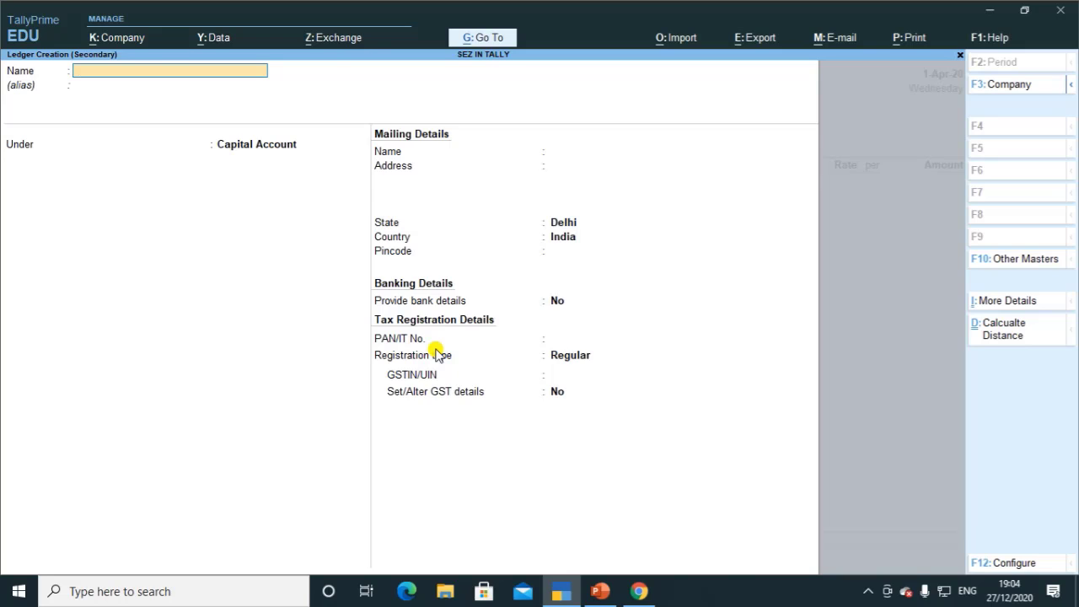
Step: Name the new party ledger with the suffix '(Local,Sez)'
type("KRI")
key("BackSpace")
type("shna")
key("BackSpace")
key("BackSpace")
type("na Trader (Loca")
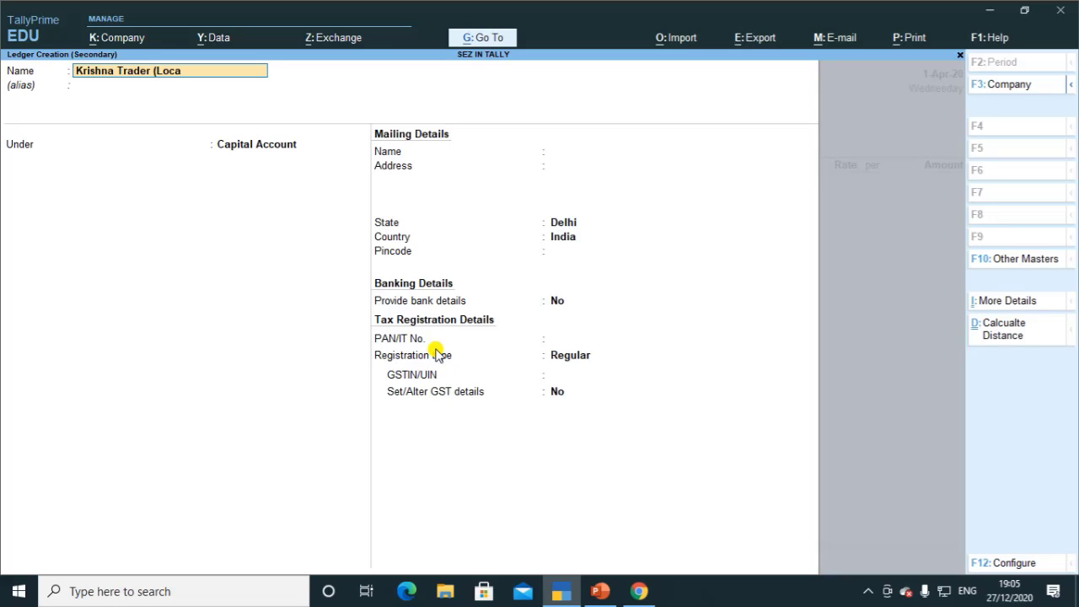
type("l,Sez)")
key("Return")
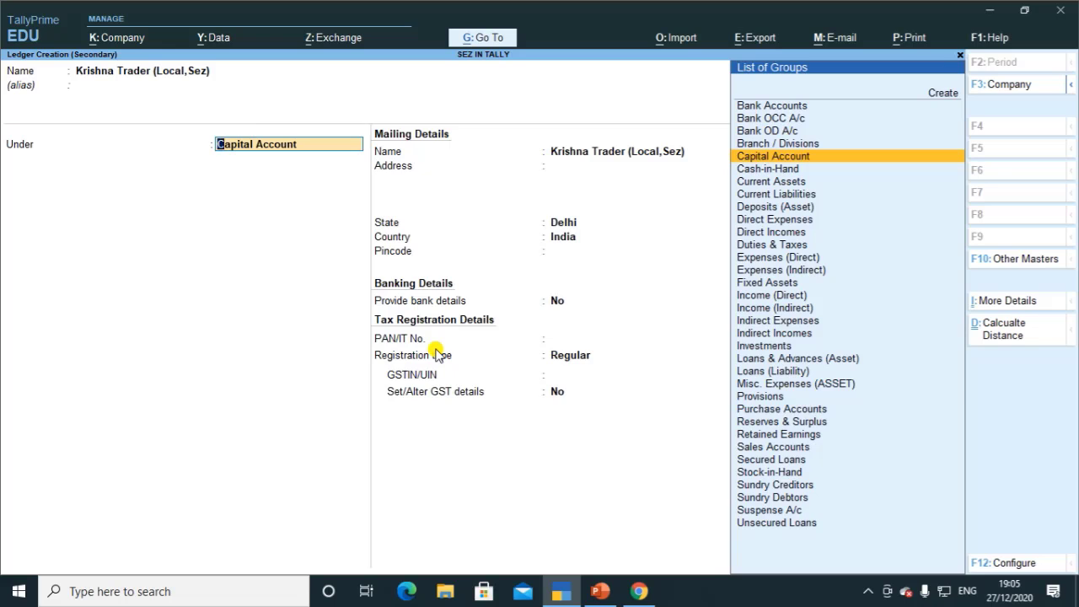
Step: Place the ledger under Sundry Creditors, keep Delhi and Regular registration, and paste the party's GSTIN
type("S")
key("Down")
key("Down")
key("Down")
key("Down")
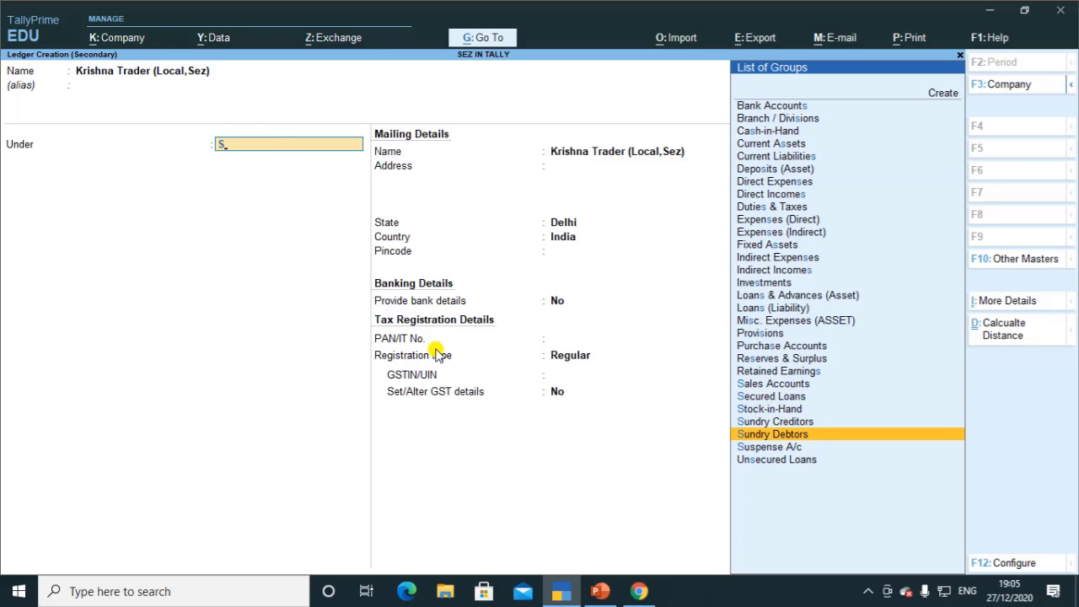
key("Up")
key("Return")
key("Return")
key("Return")
key("Return")
key("Return")
key("Return")
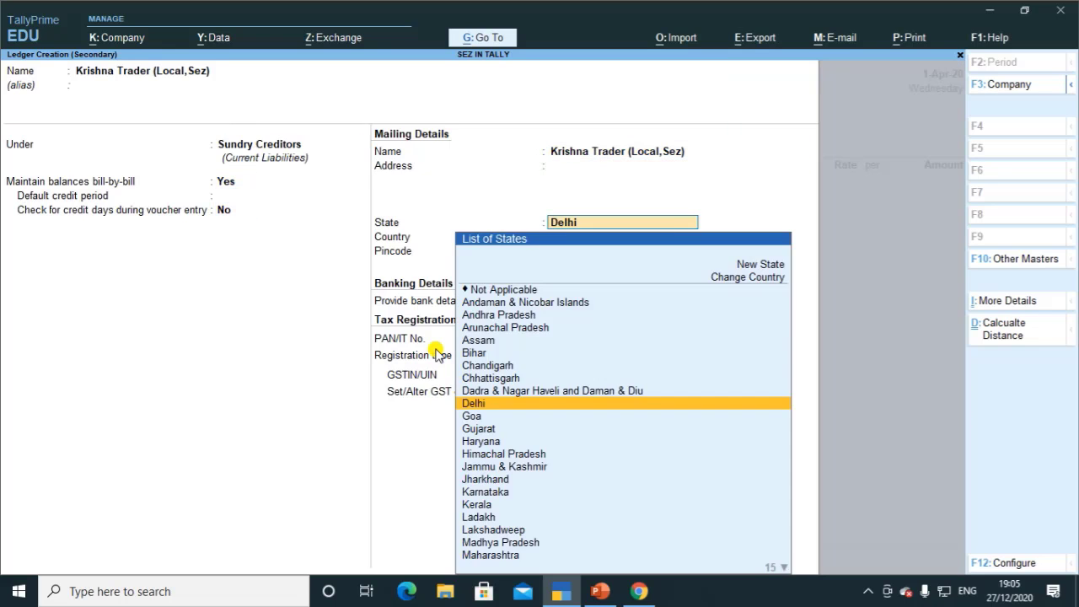
key("Return")
key("Return")
key("Return")
key("Return")
key("Return")
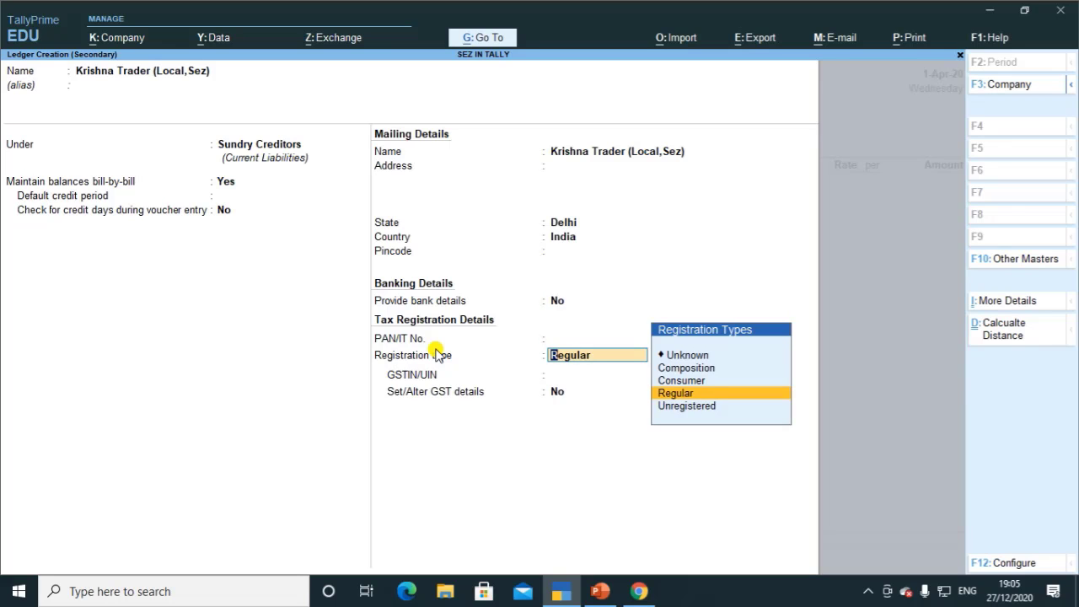
key("Return")
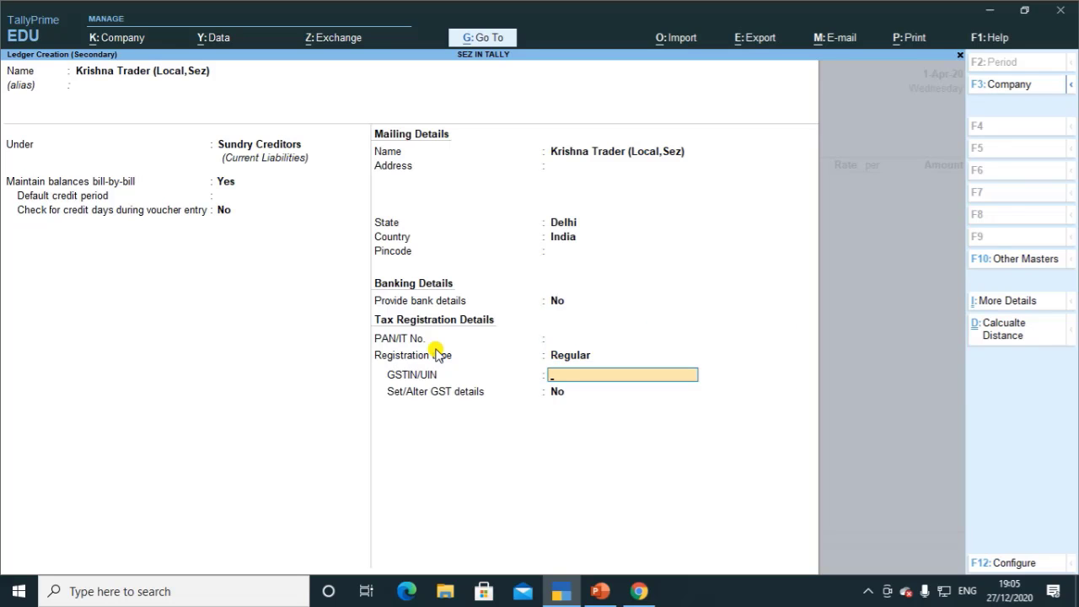
key("alt+Tab")
key("alt+Tab")
key("ctrl+alt+v")
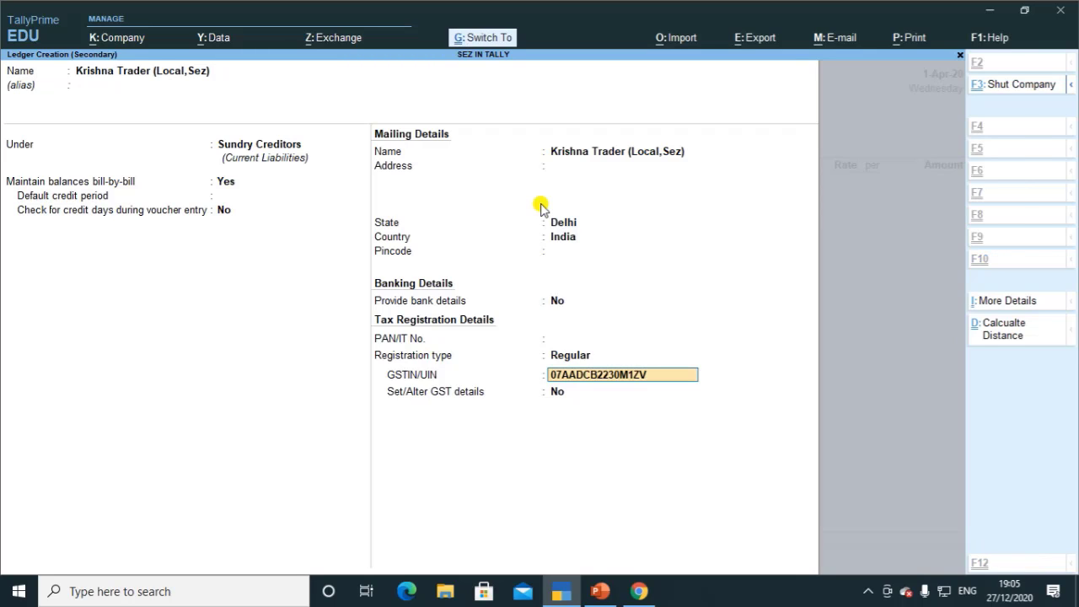
key("Return")
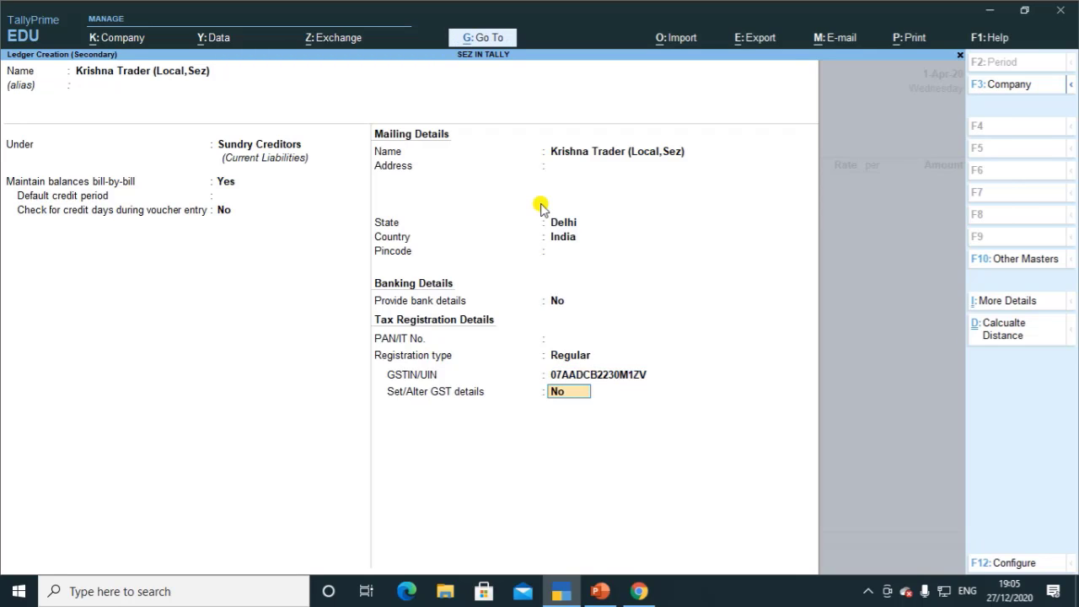
Step: Turn on GST details, set the party type to SEZ, and save the ledger
left_click(867, 592)
left_click(867, 595)
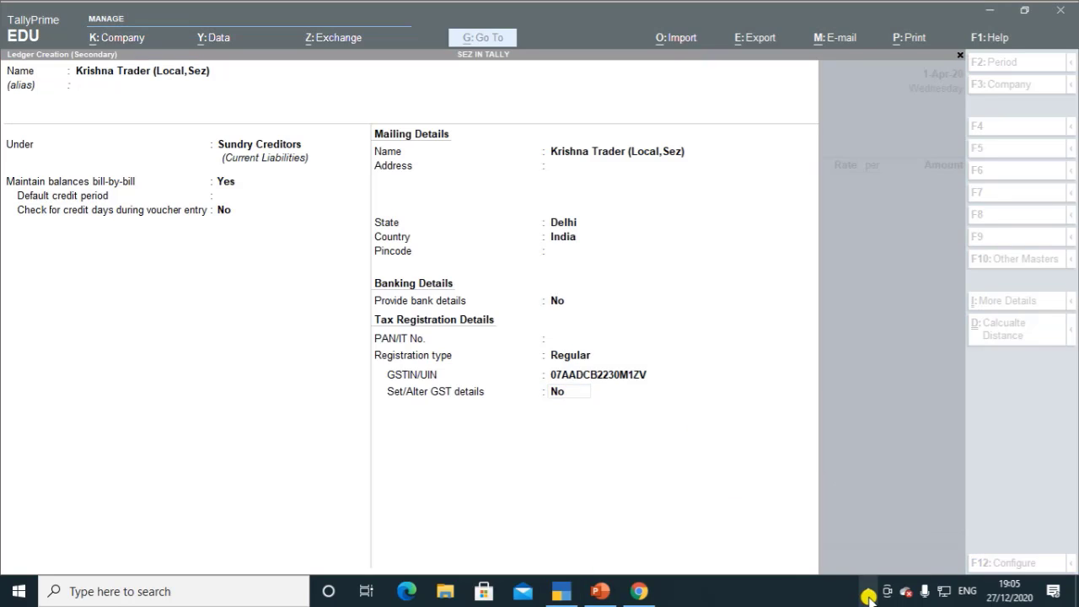
left_click(621, 408)
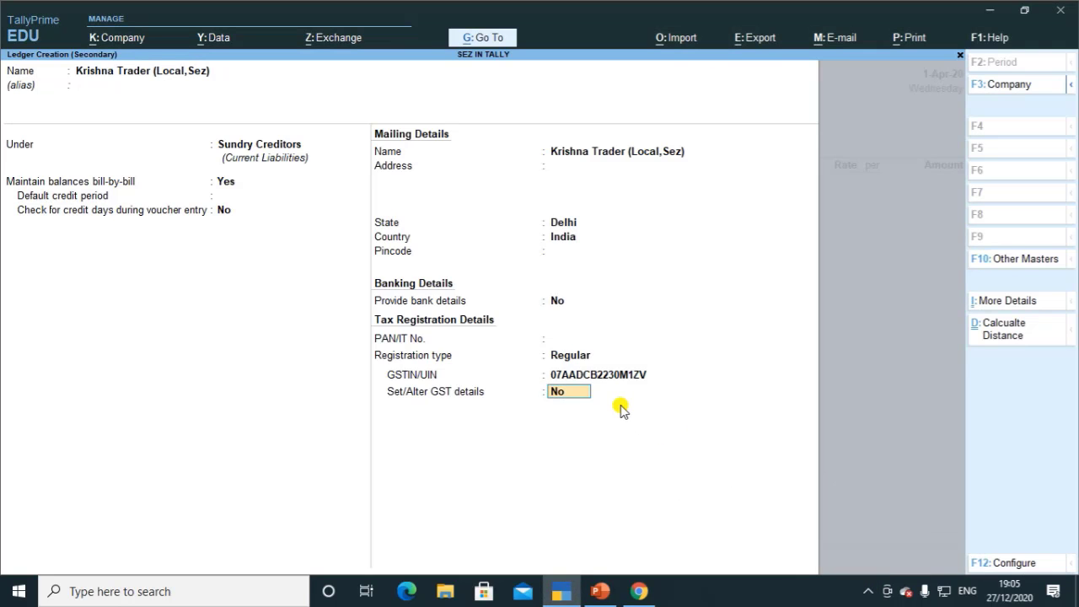
type("y")
key("Return")
key("Return")
key("Return")
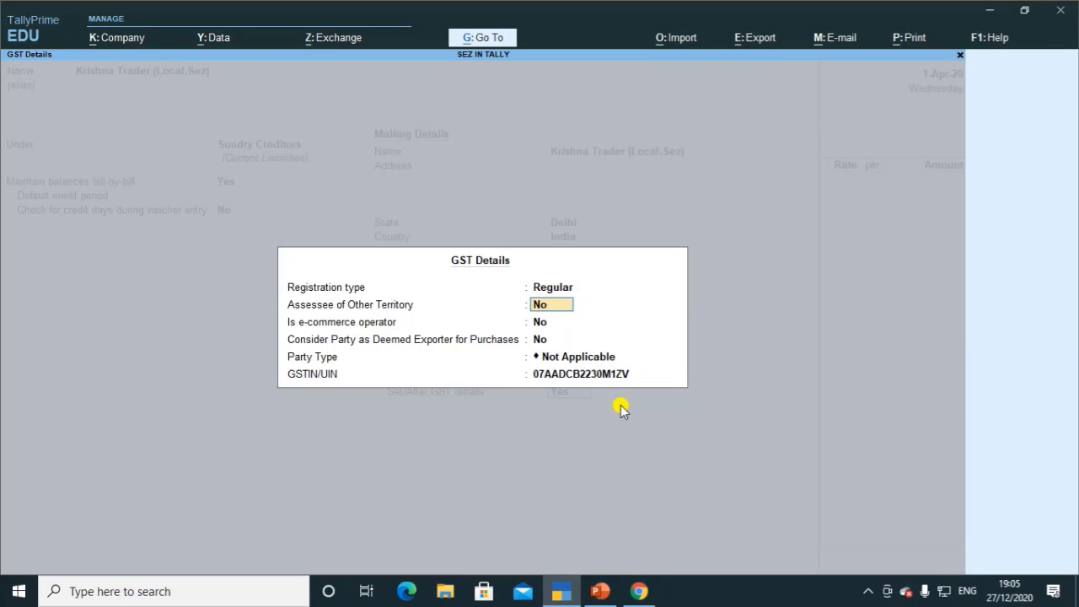
key("Return")
key("Return")
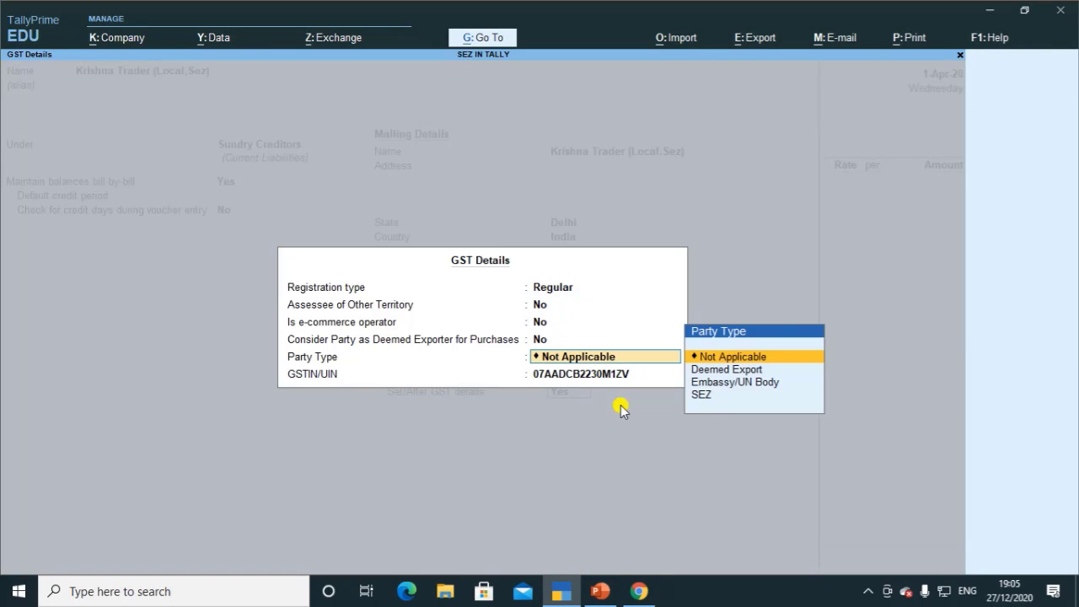
key("Down")
key("Down")
key("Down")
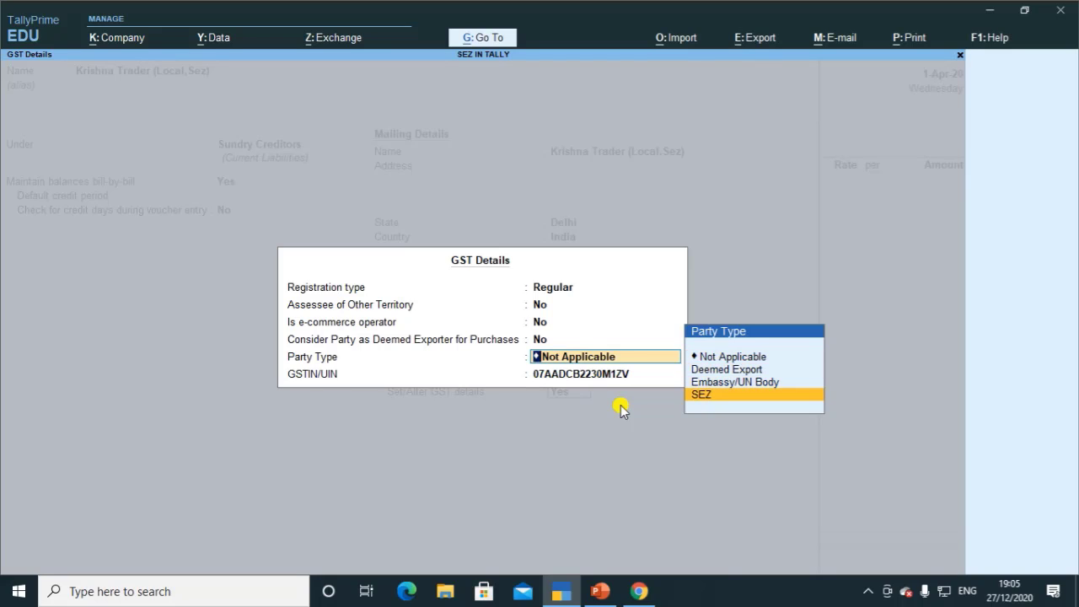
key("Return")
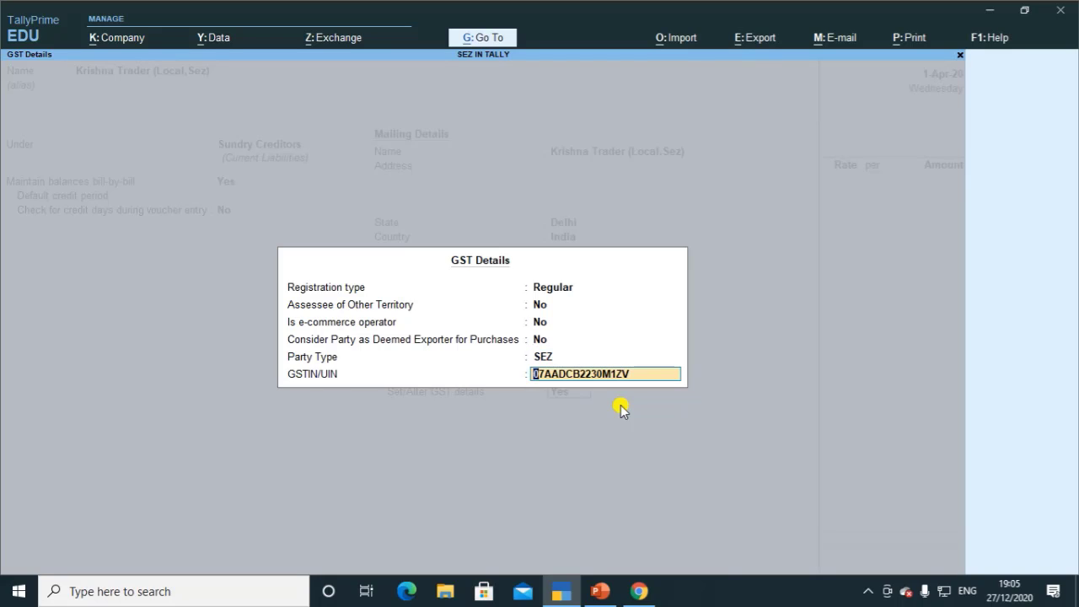
key("Return")
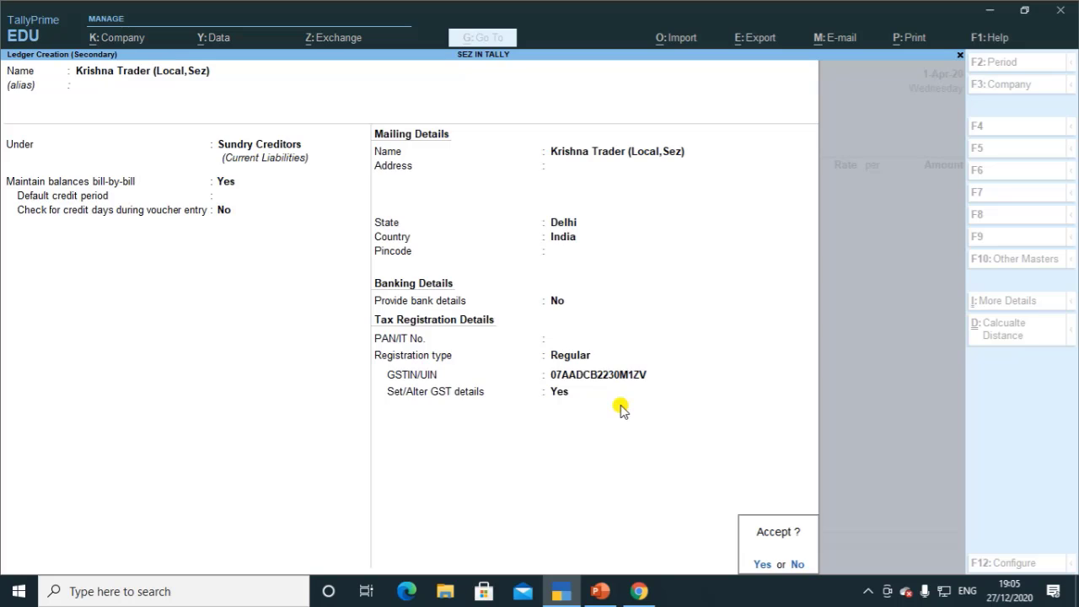
key("Return")
Step: Accept the receipt and party details of the purchase voucher unchanged
key("Return")
key("Return")
key("Return")
key("Return")
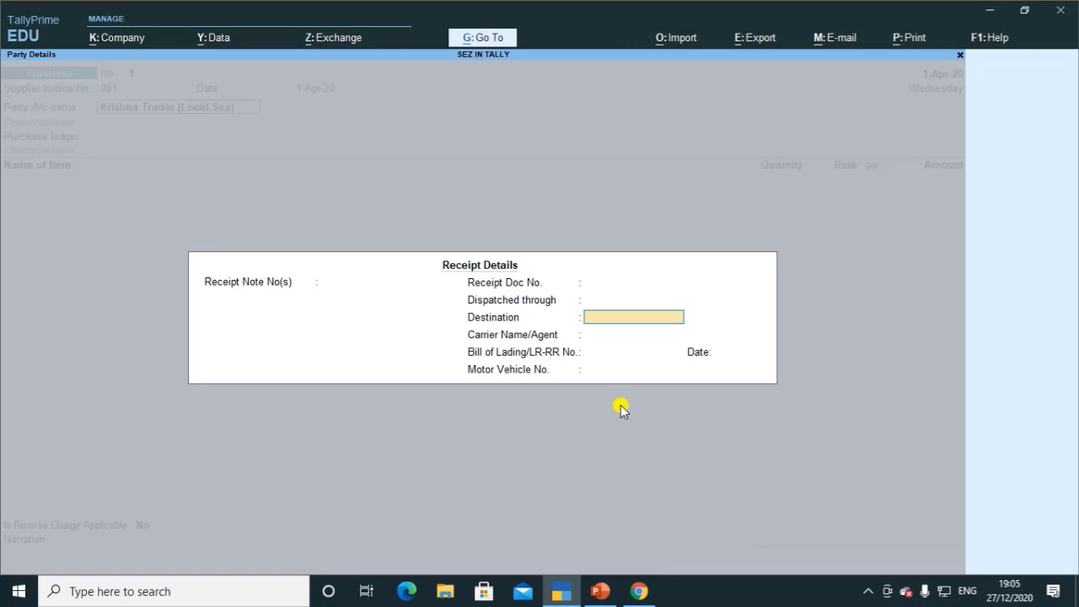
key("Return")
key("Return")
key("Return")
key("Return")
key("Return")
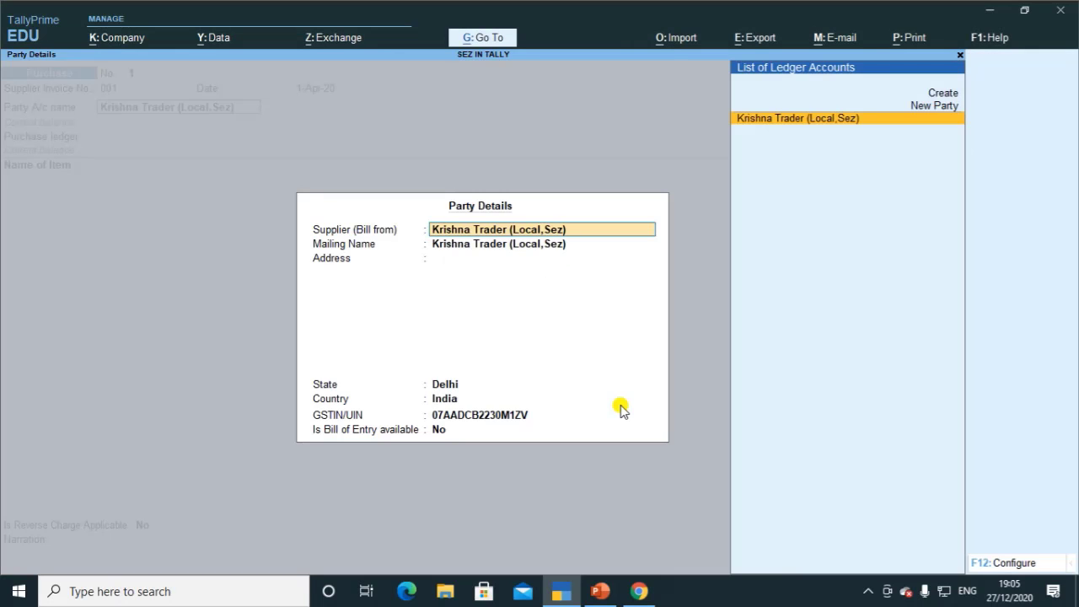
key("Return")
key("Return")
key("Return")
key("Return")
key("Return")
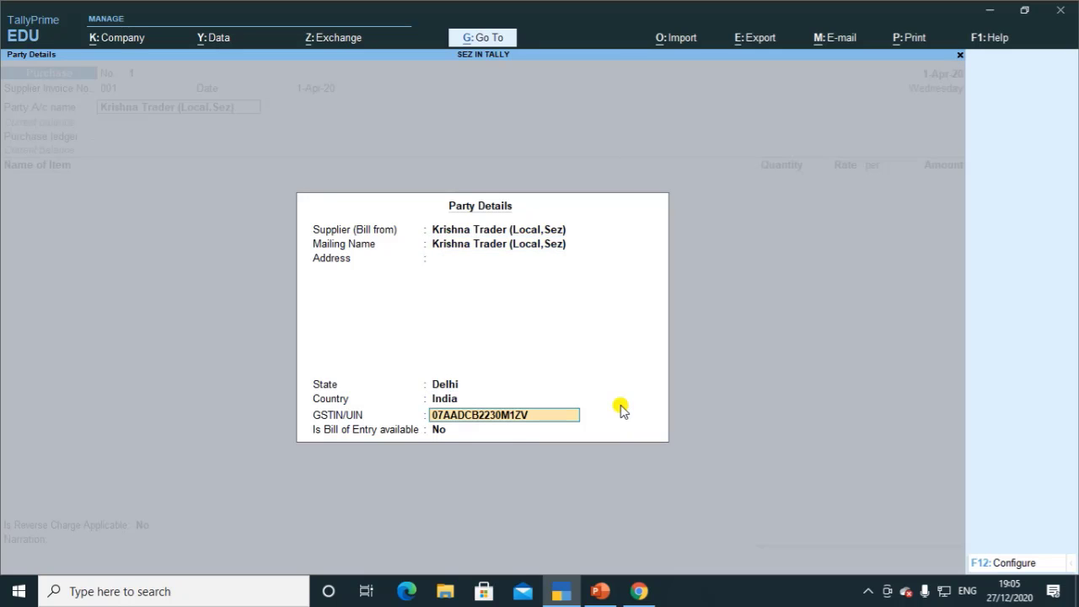
key("Return")
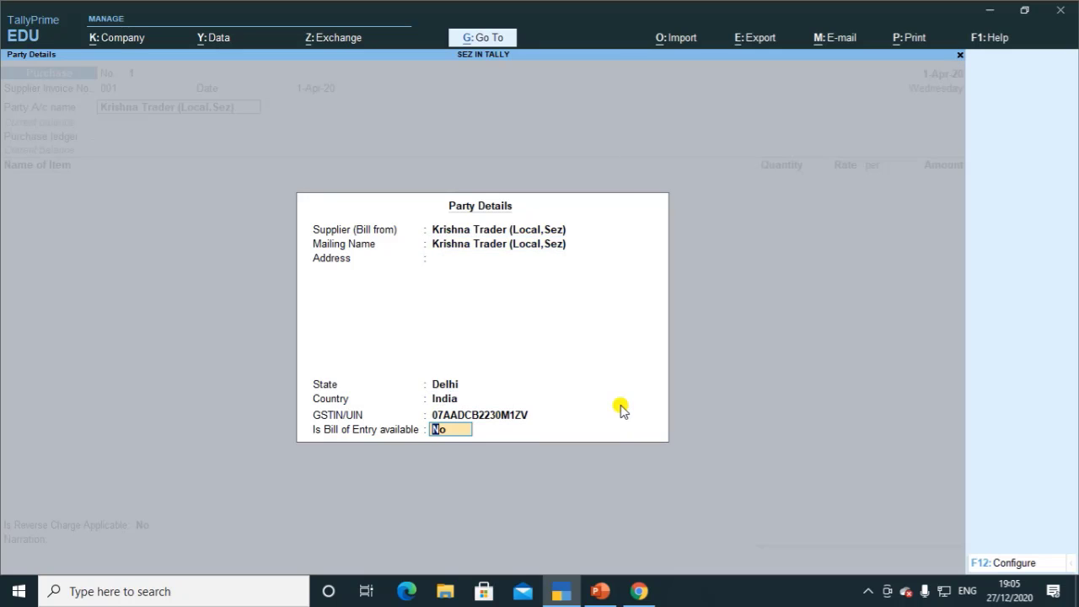
key("Return")
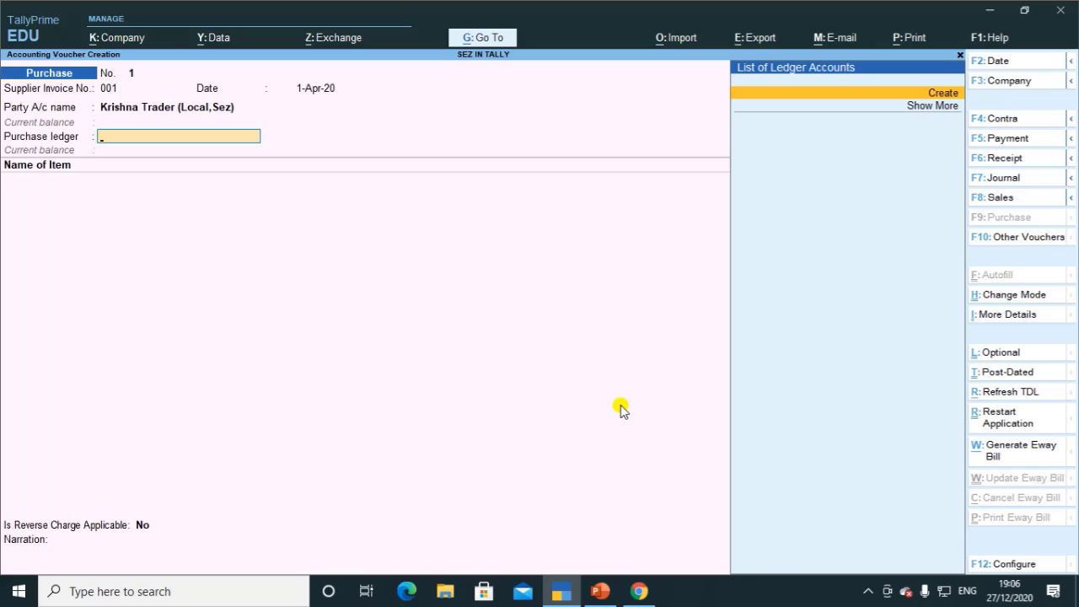
Step: Create a Purchase A/c ledger under Purchase Accounts with supply type Goods
key("alt+c")
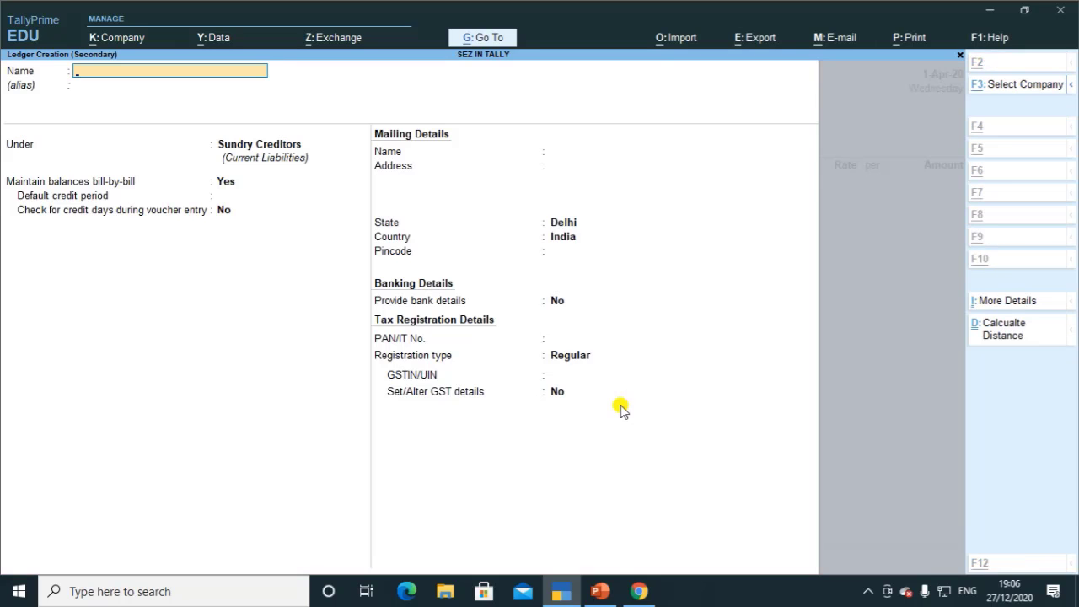
type("Purchase")
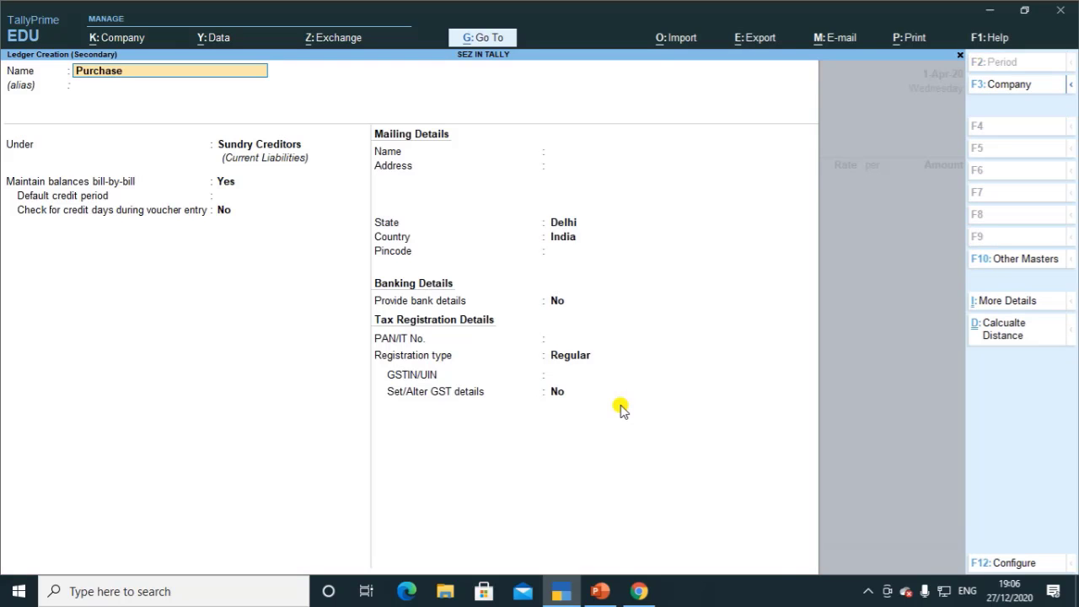
type(" A/c")
key("Return")
type("Pu")
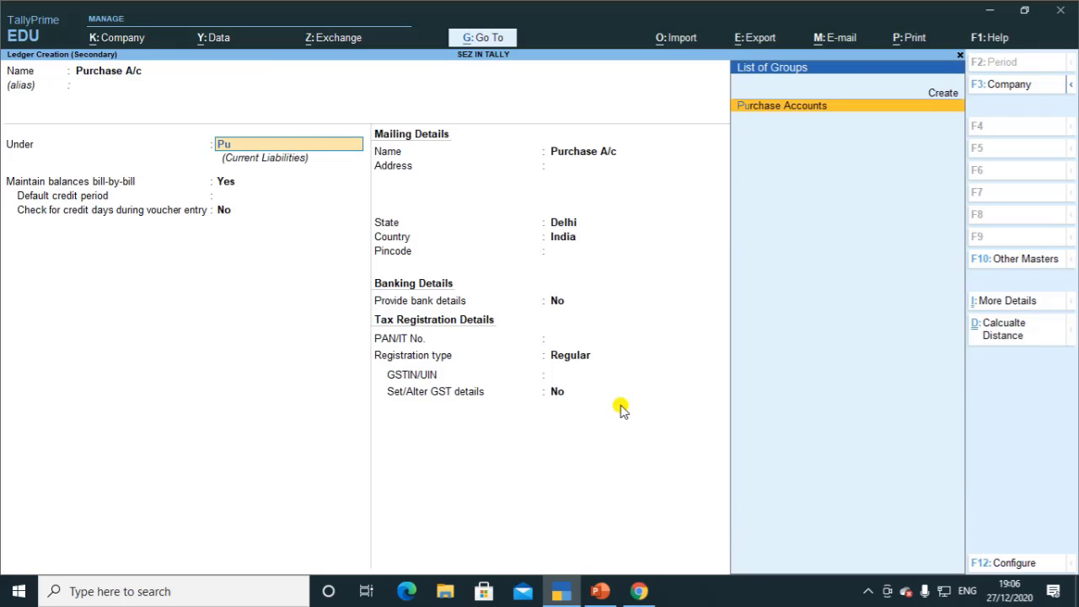
key("Return")
key("Return")
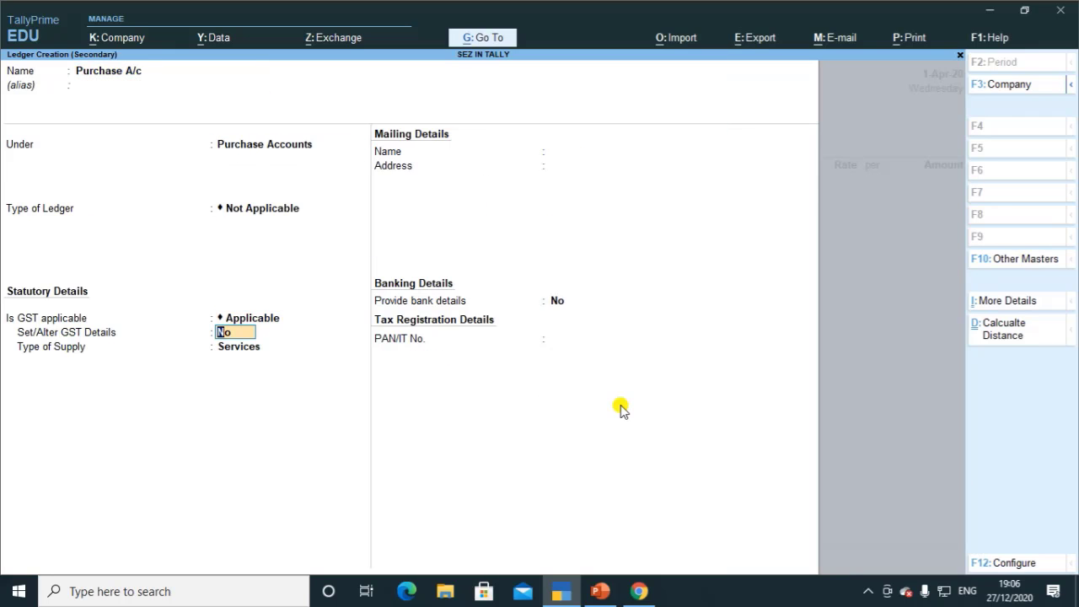
key("Return")
key("Up")
key("Return")
key("ctrl+a")
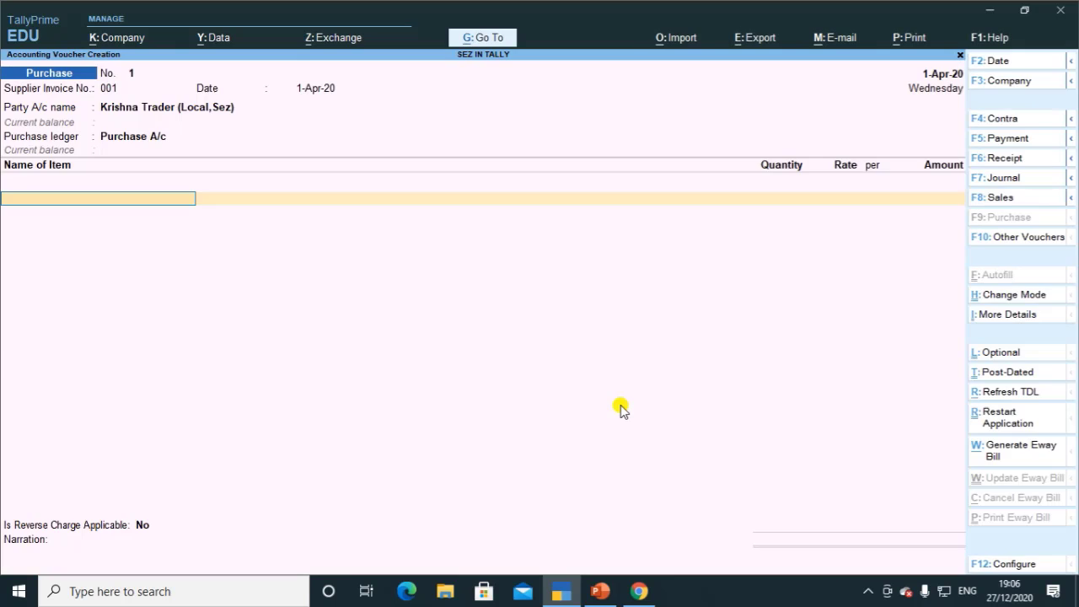
Step: Name the new stock item Mobile and create a pcs unit (PCS-PIECES) for it
key("alt+c")
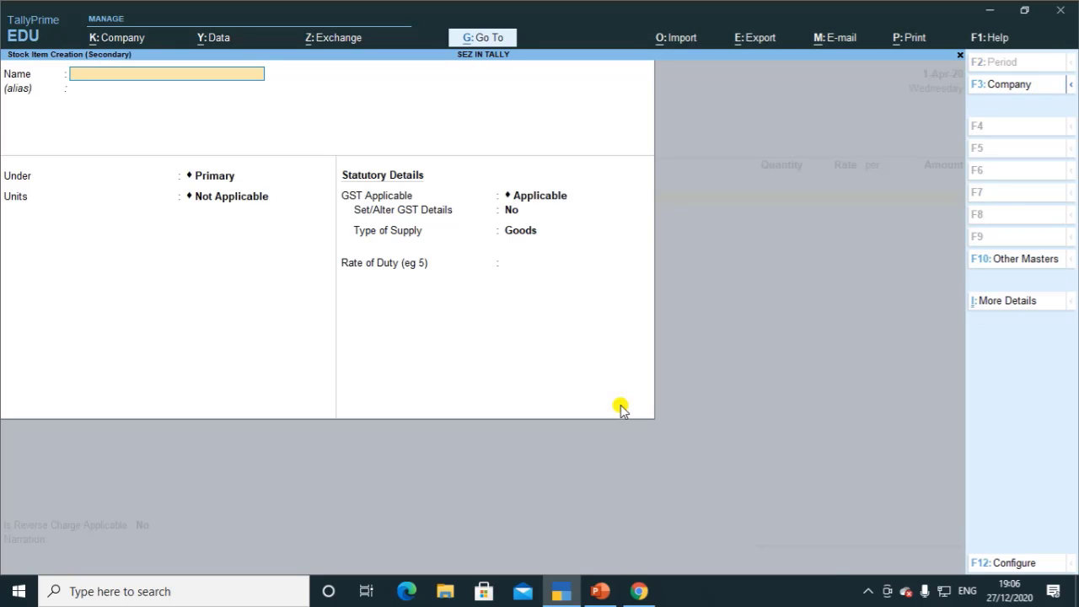
type("Mobile")
key("Return")
key("Return")
key("alt+c")
type("pcs")
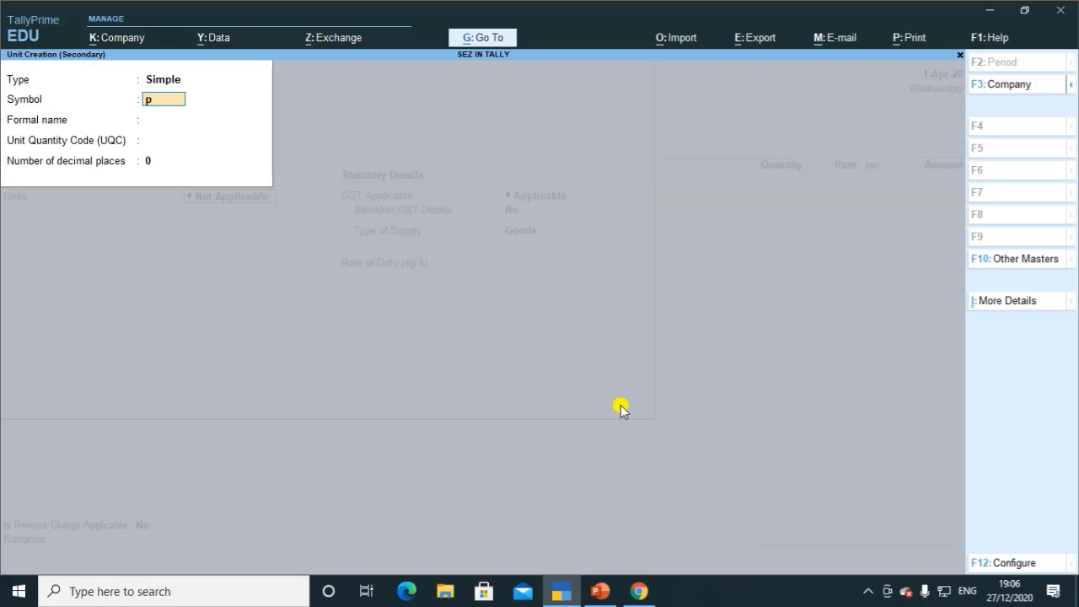
key("Return")
key("Return")
type("pcs")
key("Return")
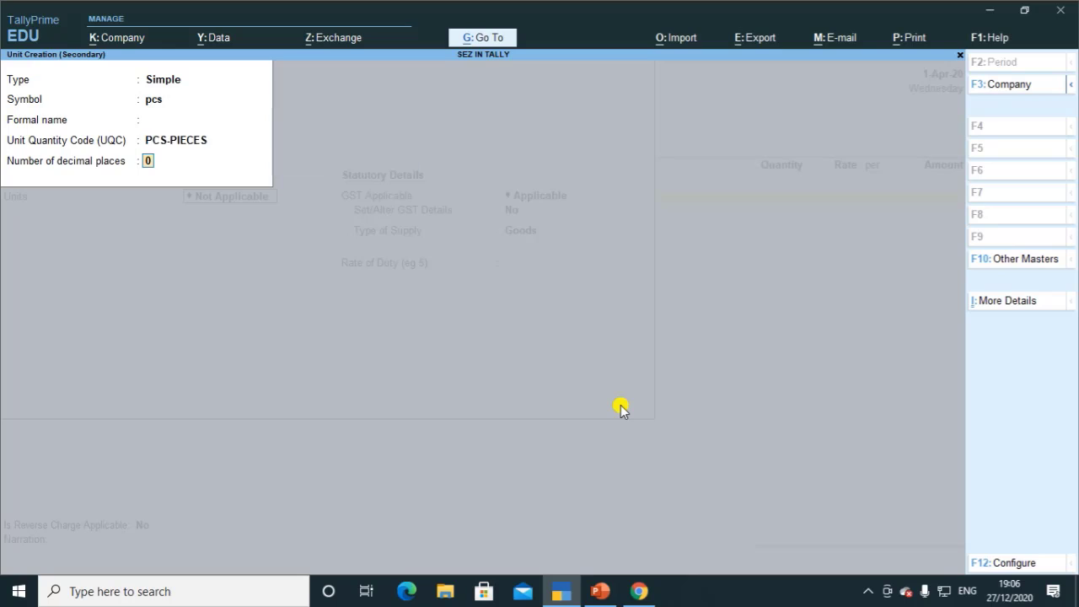
key("Return")
key("Return")
key("Return")
type("y")
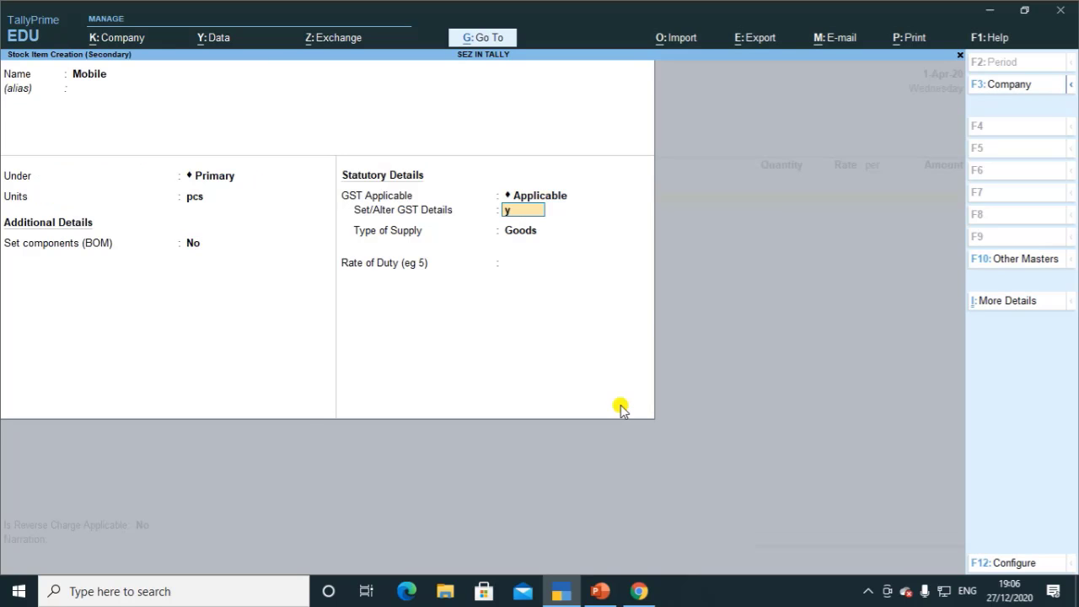
key("Return")
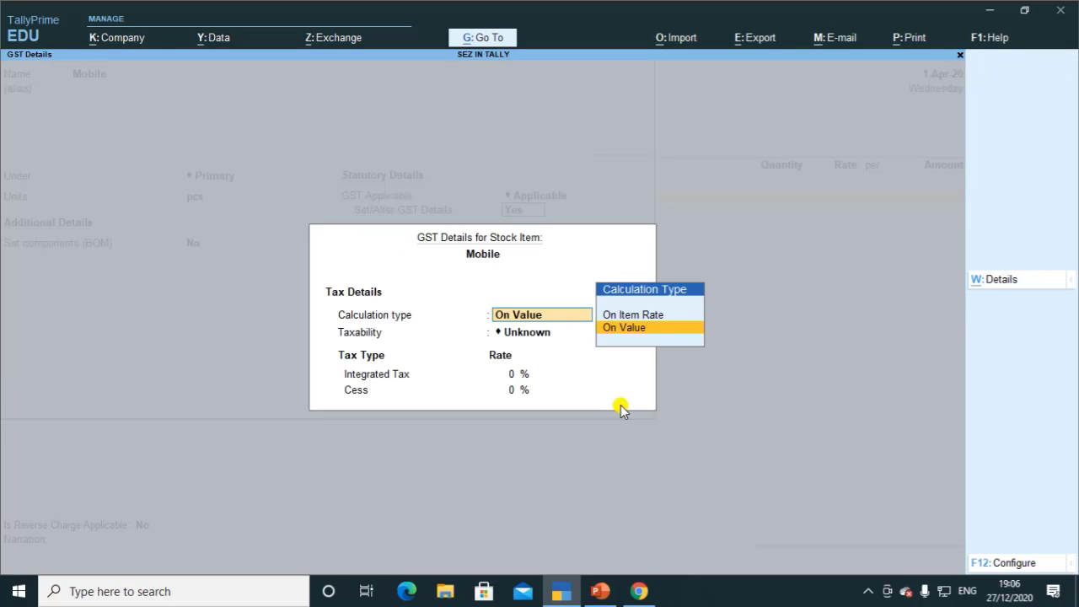
Step: Enable HSN/SAC, reverse charge and ineligible input credit in the GST configuration
key("F12")
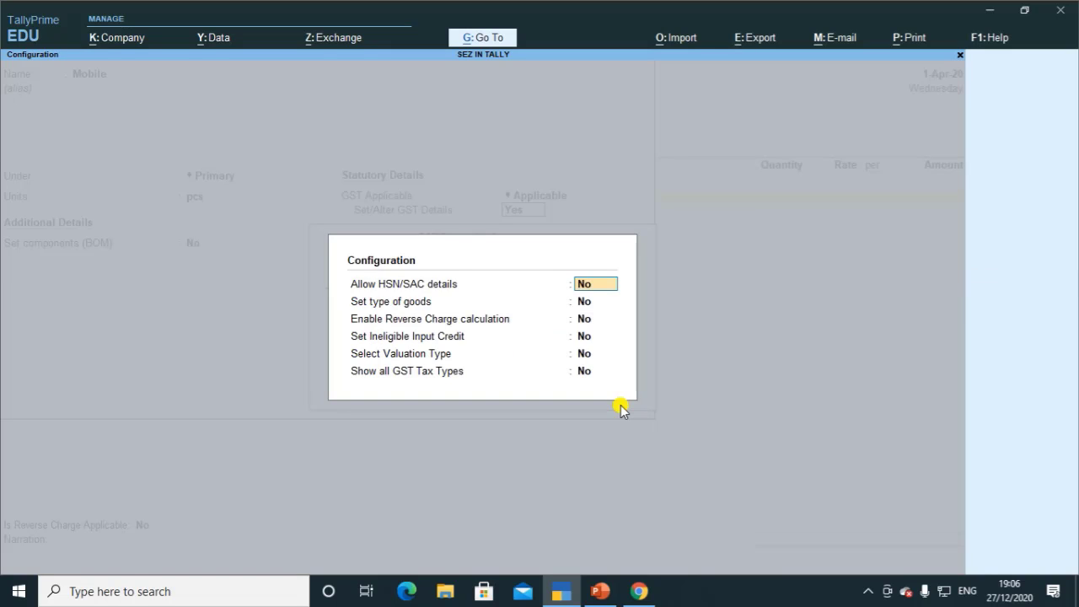
type("y")
key("Return")
type("y")
key("Return")
type("y")
key("Return")
type("y")
key("Return")
type("y")
key("Return")
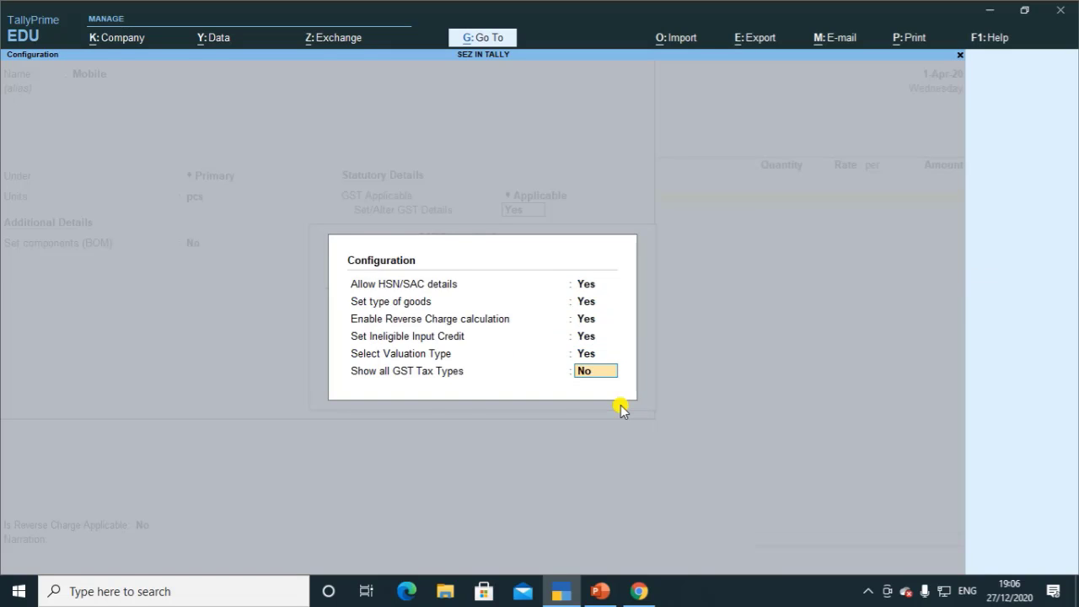
key("y")
key("Return")
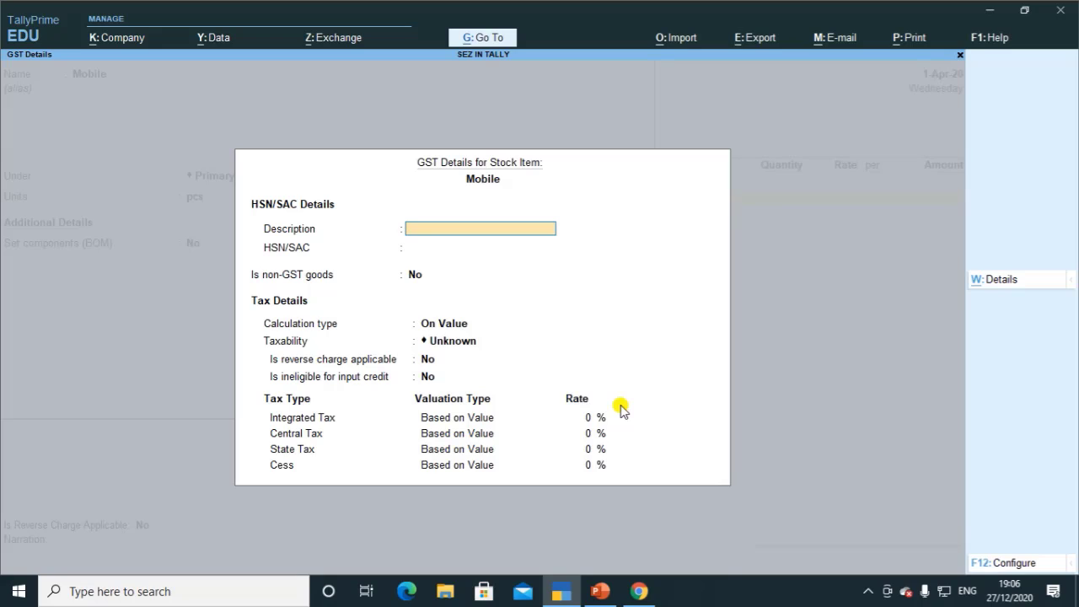
Step: Give Mobile description Mobile, HSN 954556, Taxable at 18% IGST, and save it
type("Mobile")
key("Return")
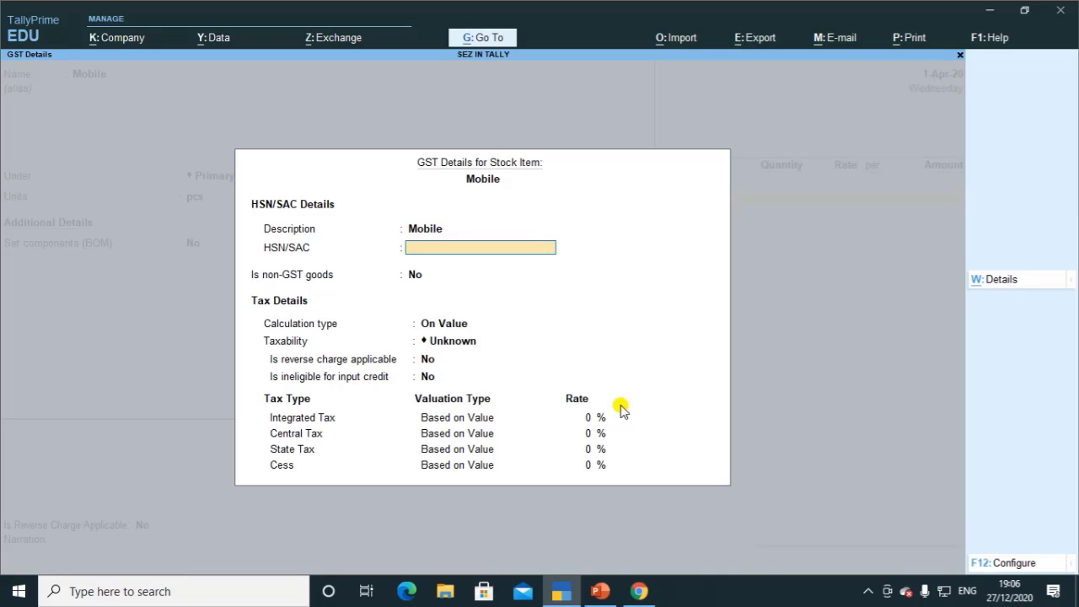
type("954556")
key("Return")
key("Return")
key("Return")
type("t")
key("Return")
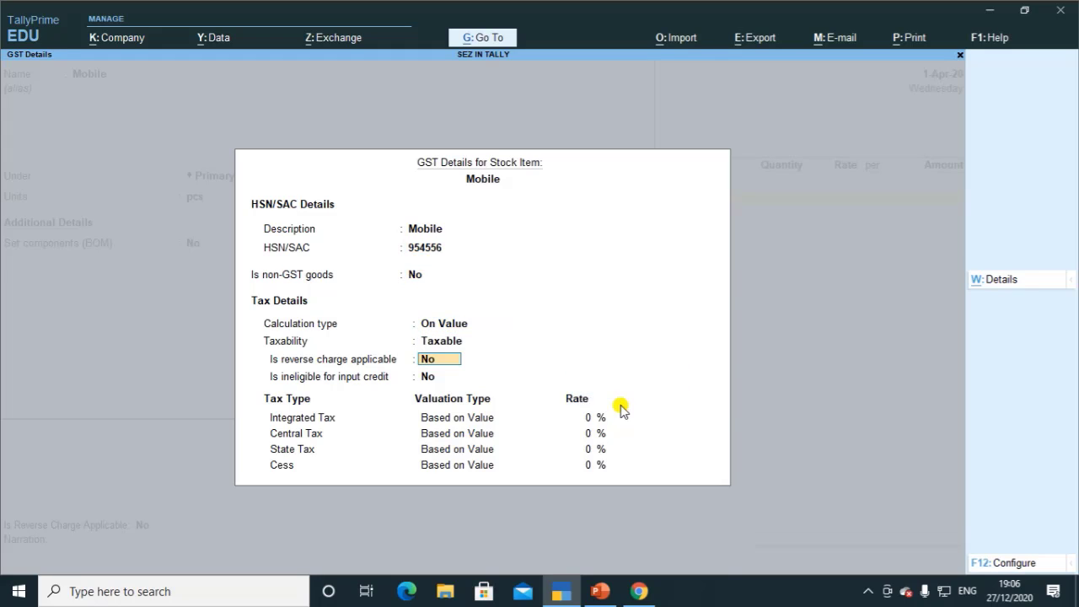
key("Return")
key("Return")
type("18")
key("Return")
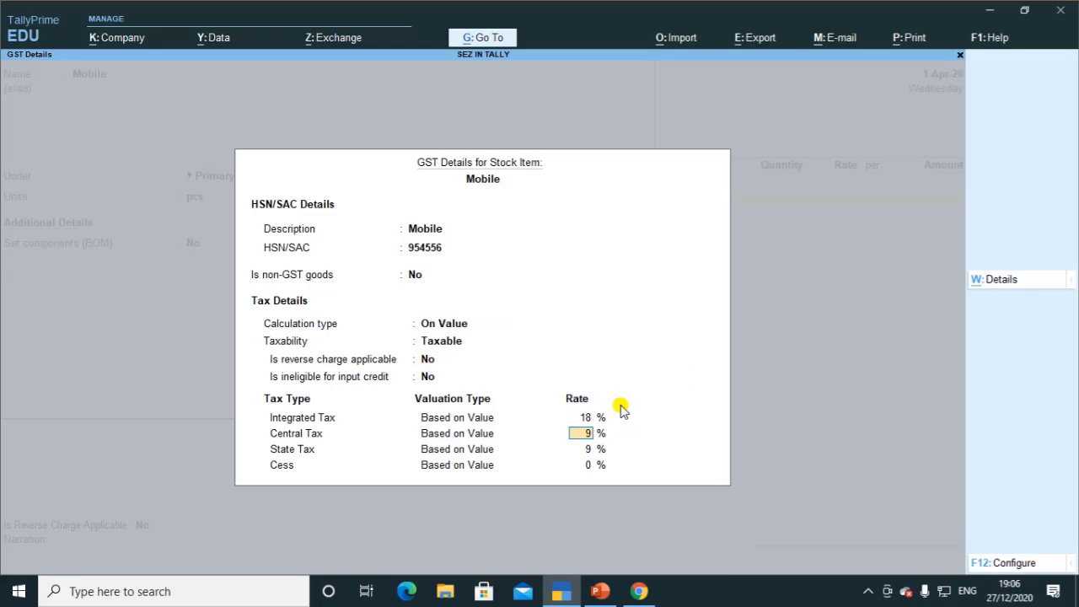
key("Return")
key("Return")
key("Return")
key("Return")
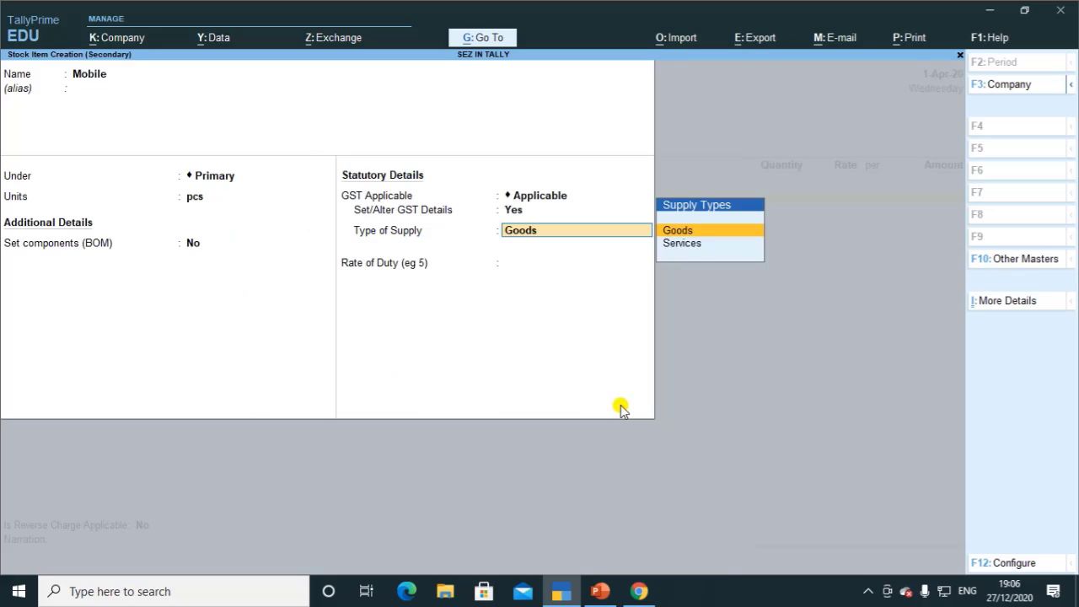
key("Return")
key("Return")
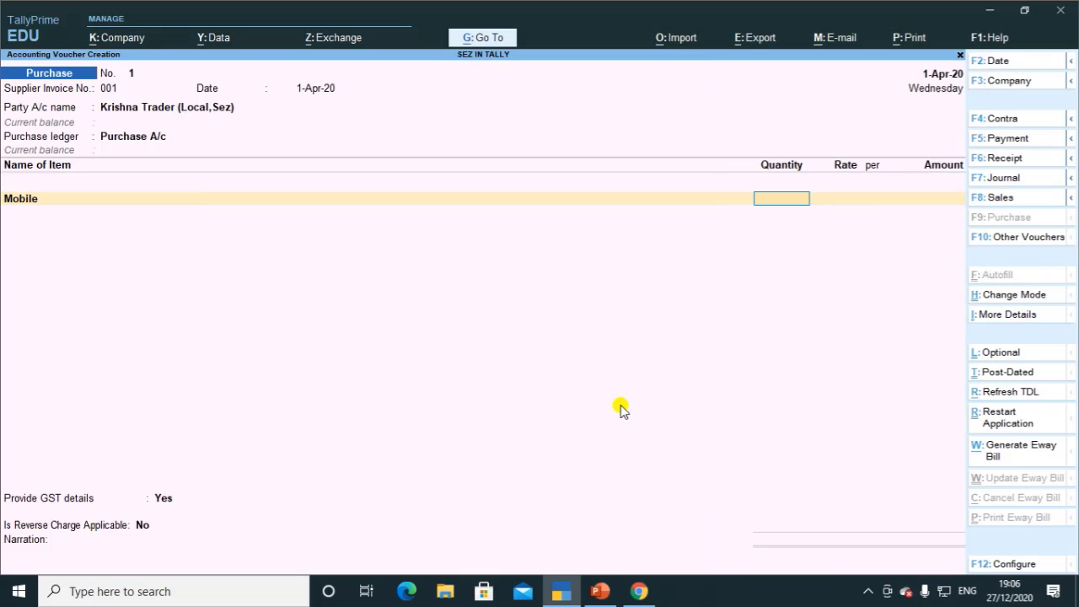
Step: Enter 15 pcs of Mobile at 10,000 each, totalling 1,50,000.00 on the purchase line
type("15")
key("Return")
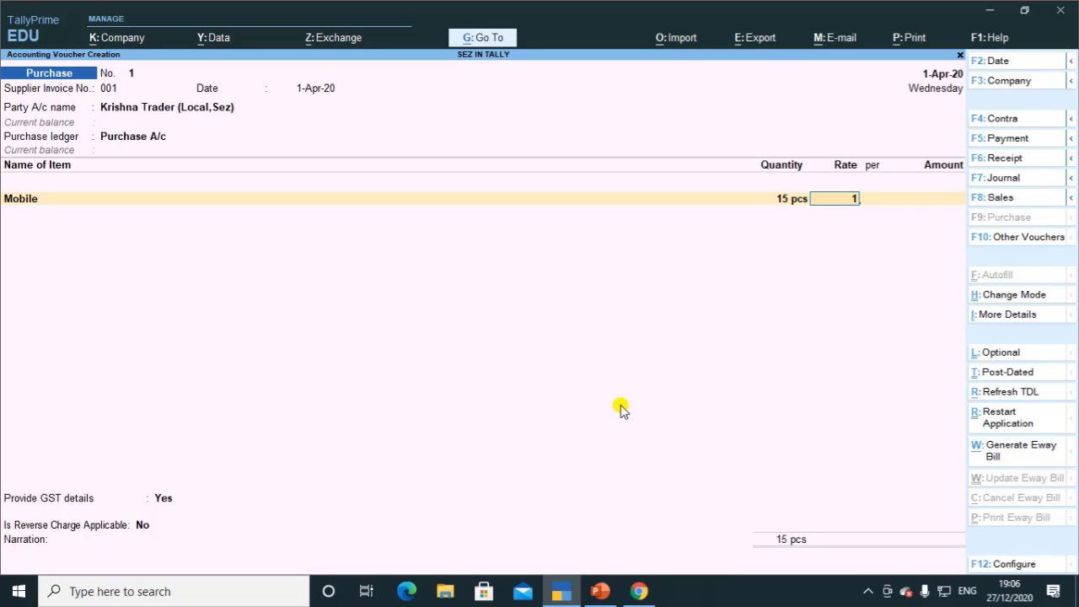
type("10,000")
key("Return")
key("Return")
key("Return")
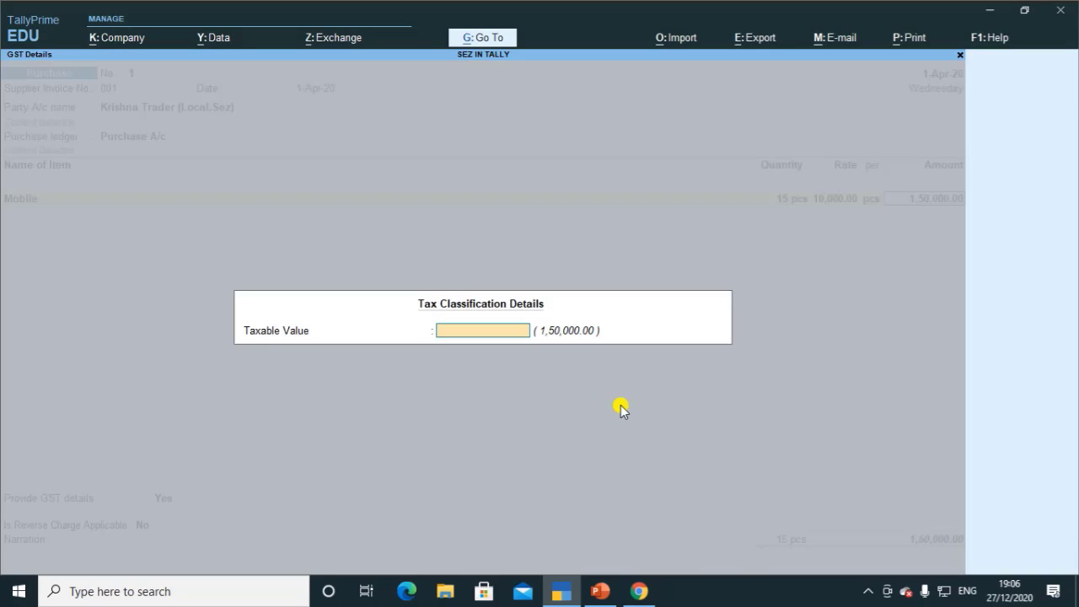
key("Return")
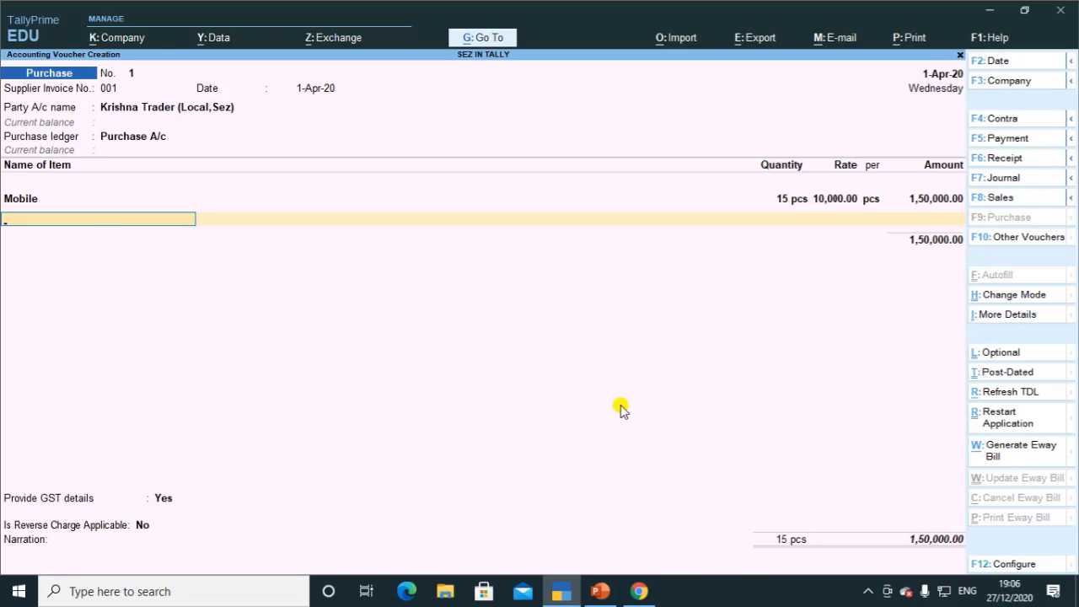
key("Return")
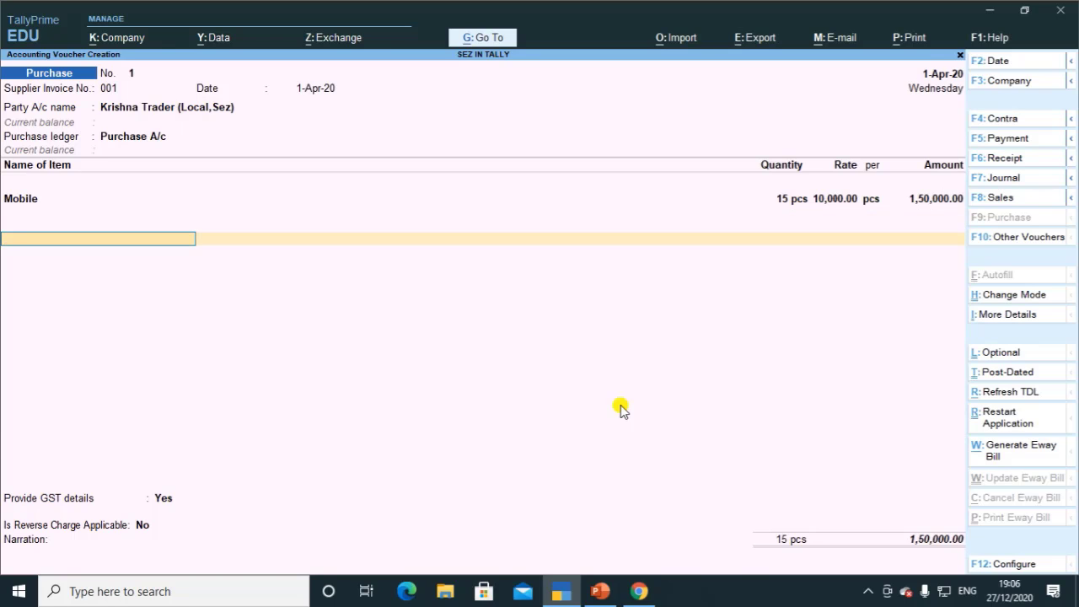
key("alt+c")
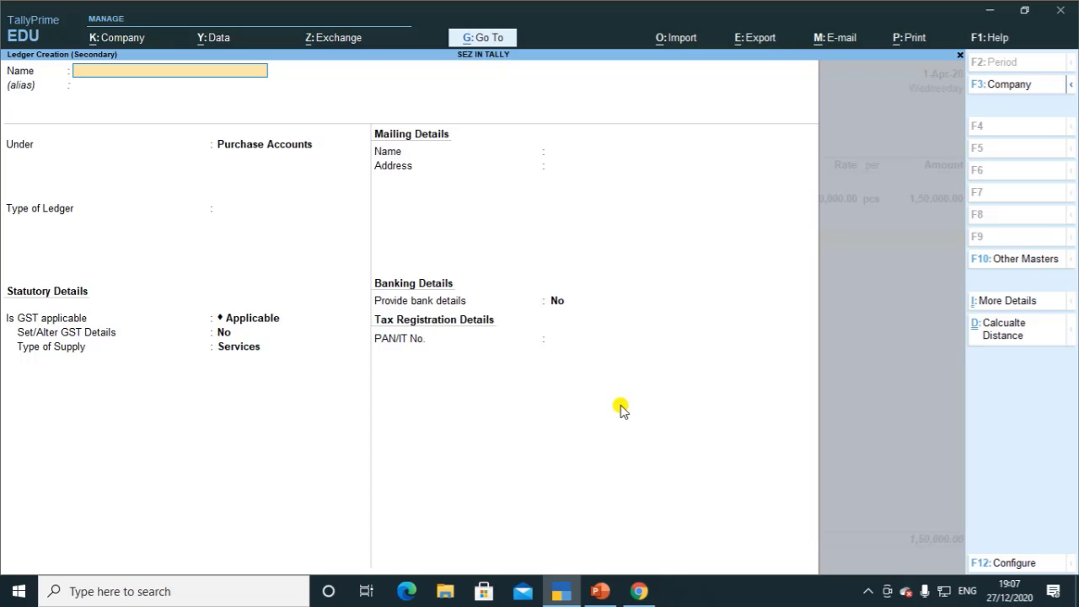
Step: Create the IGST ledger under Duties & Taxes with duty type GST and tax type Integrated Tax
type("IGST")
key("Return")
key("Return")
type("du")
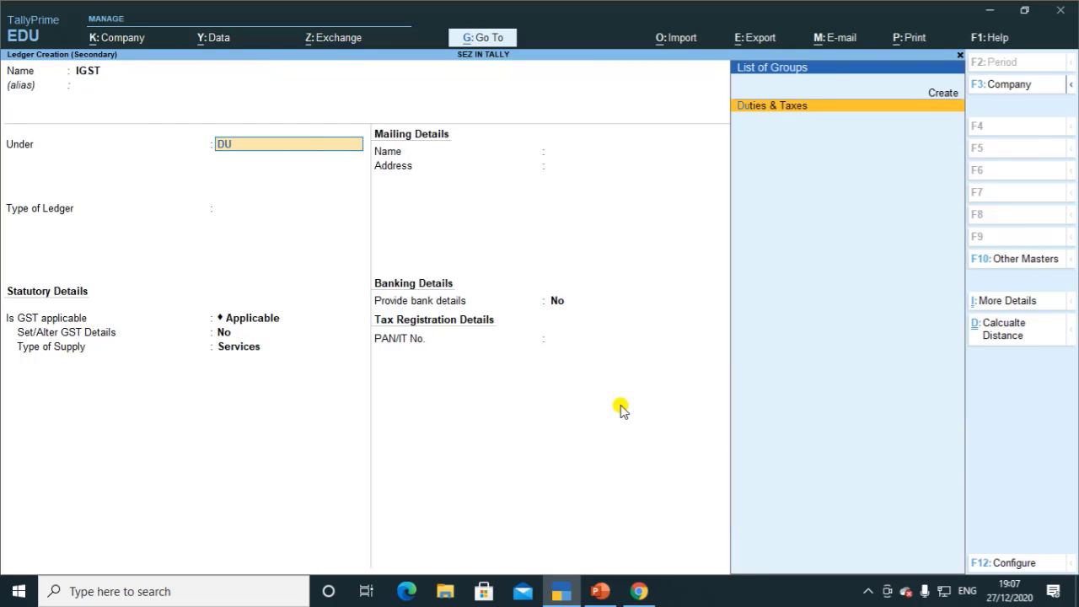
key("Return")
key("Up")
key("Return")
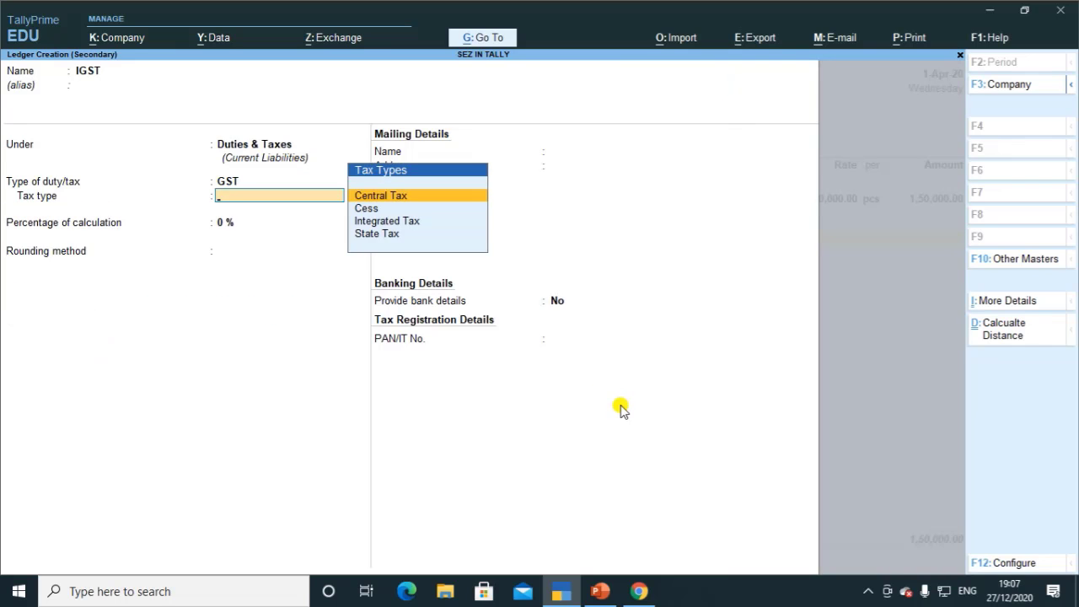
key("Down")
key("Down")
key("Return")
key("Return")
key("Return")
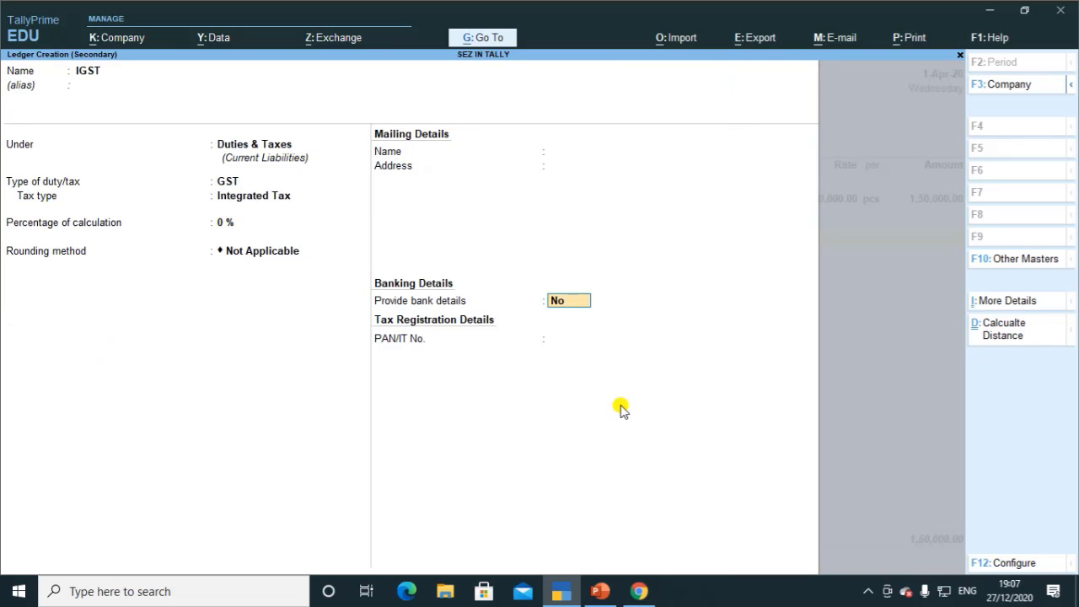
key("Return")
key("Return")
key("Return")
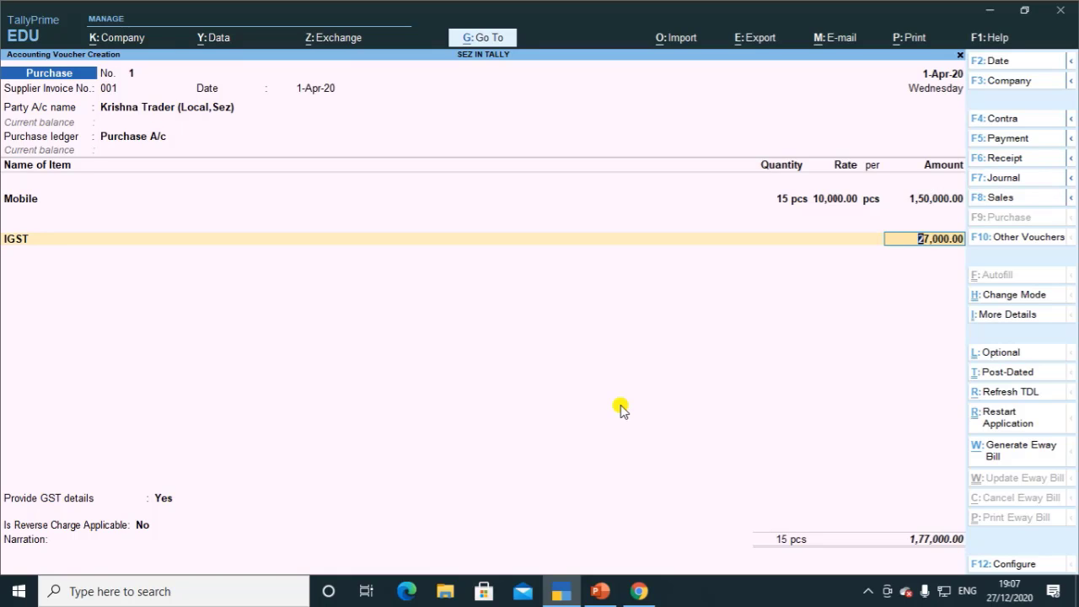
Step: Accept 27,000 IGST, answer No to GST details, and save purchase voucher 1 for 1,77,000
key("Return")
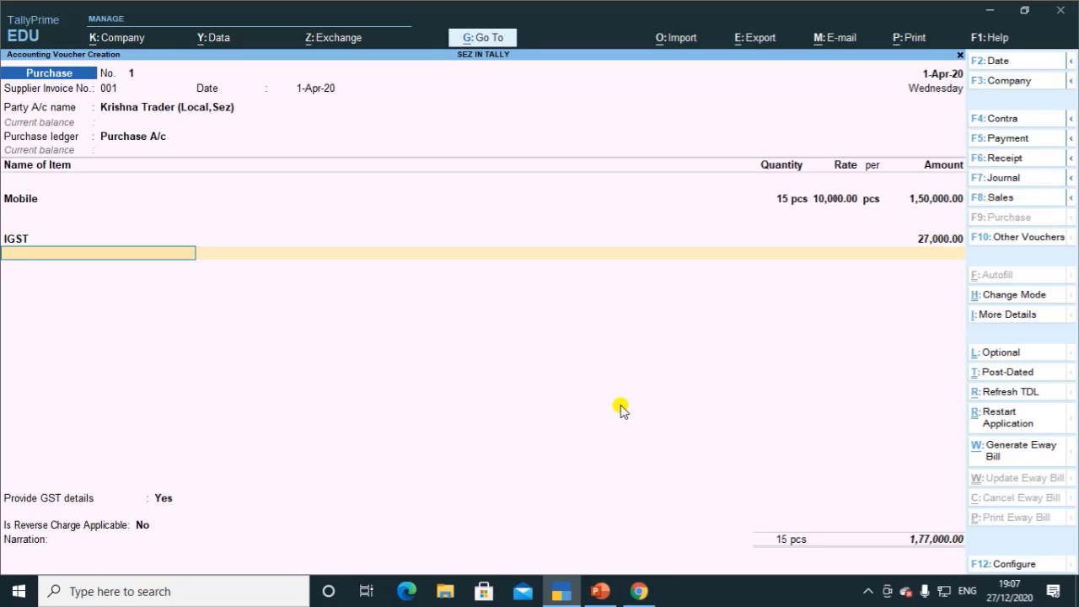
key("Return")
key("Return")
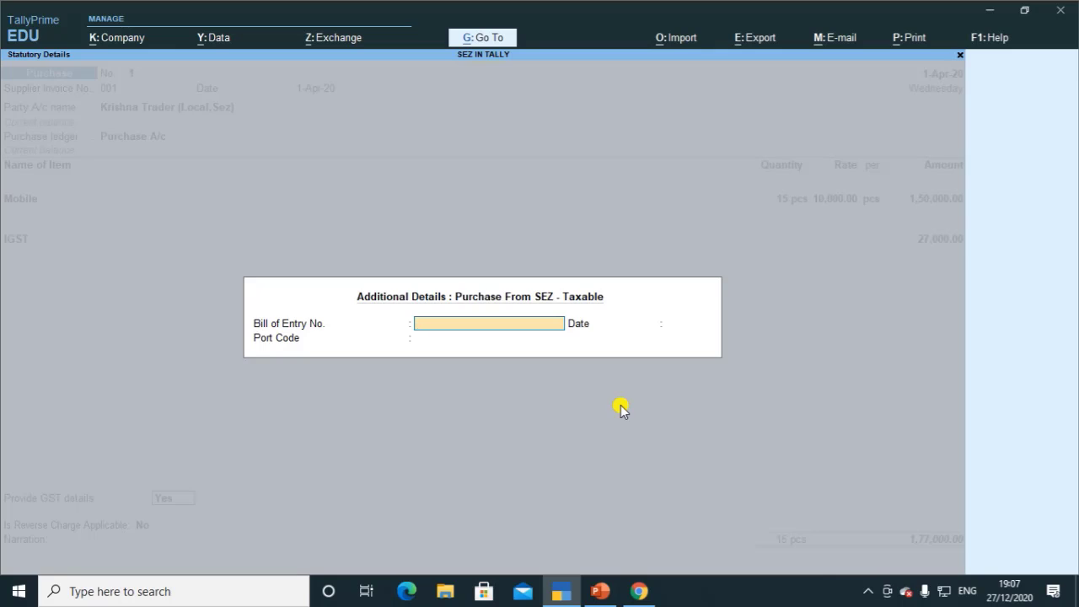
key("Escape")
key("Up")
key("Return")
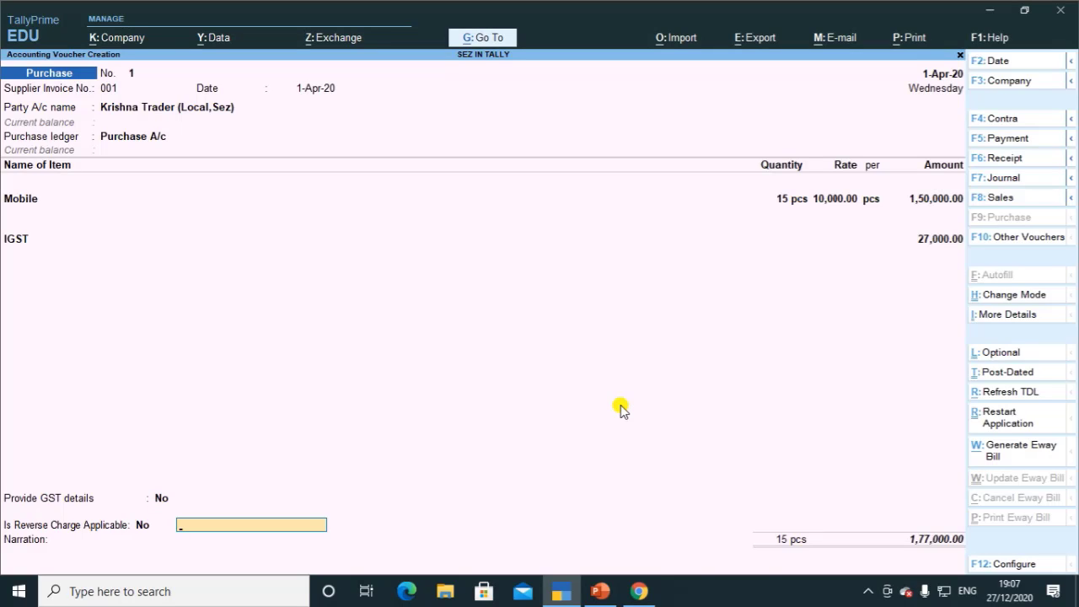
key("BackSpace")
key("Down")
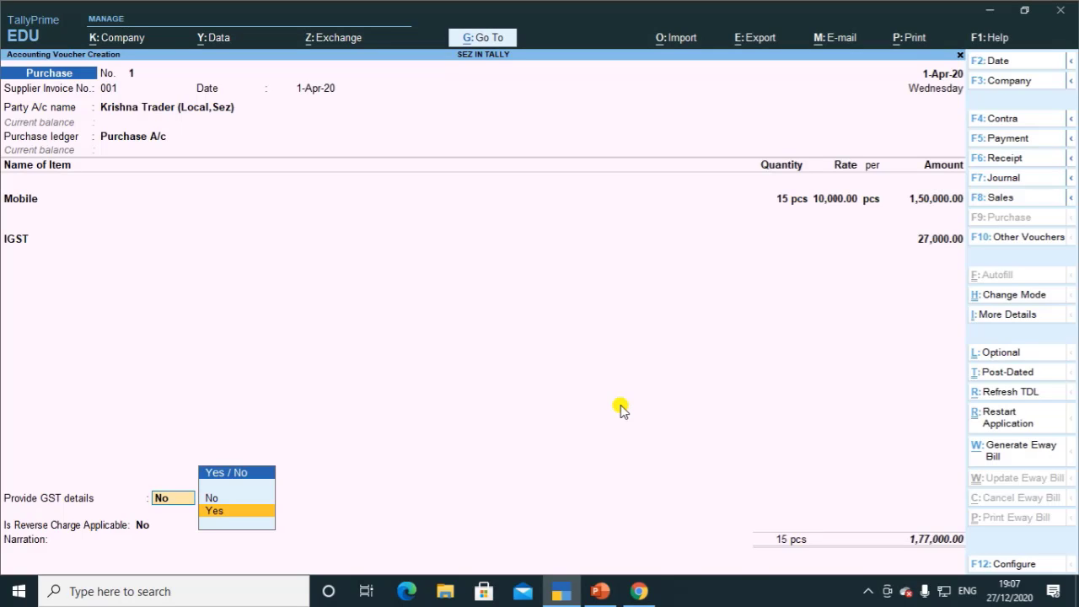
key("Up")
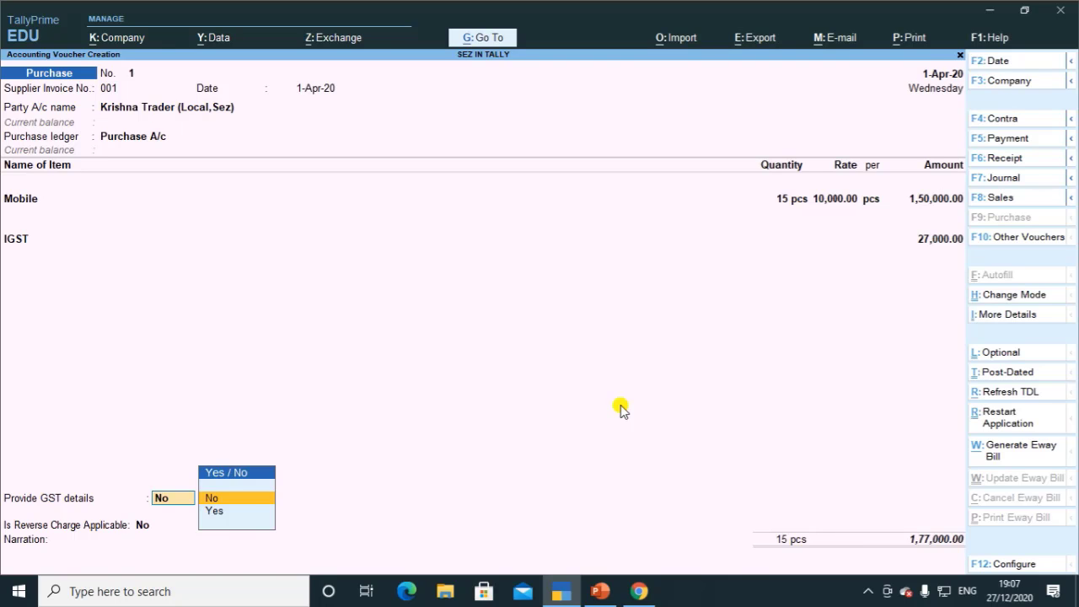
key("Return")
key("Return")
key("Return")
key("Return")
key("Return")
key("Return")
key("Return")
key("Return")
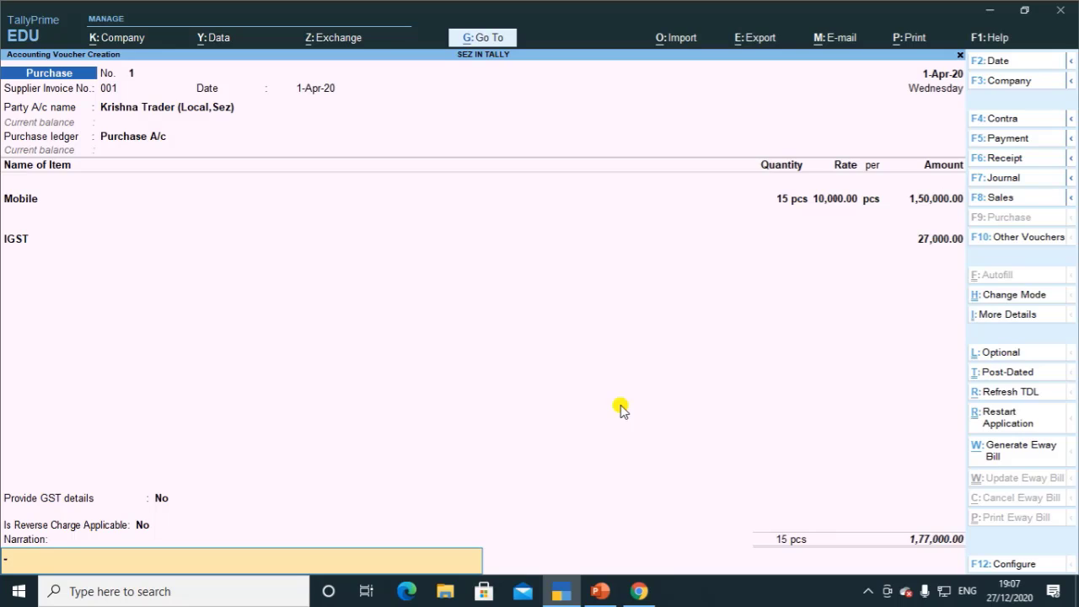
key("Return")
key("Return")
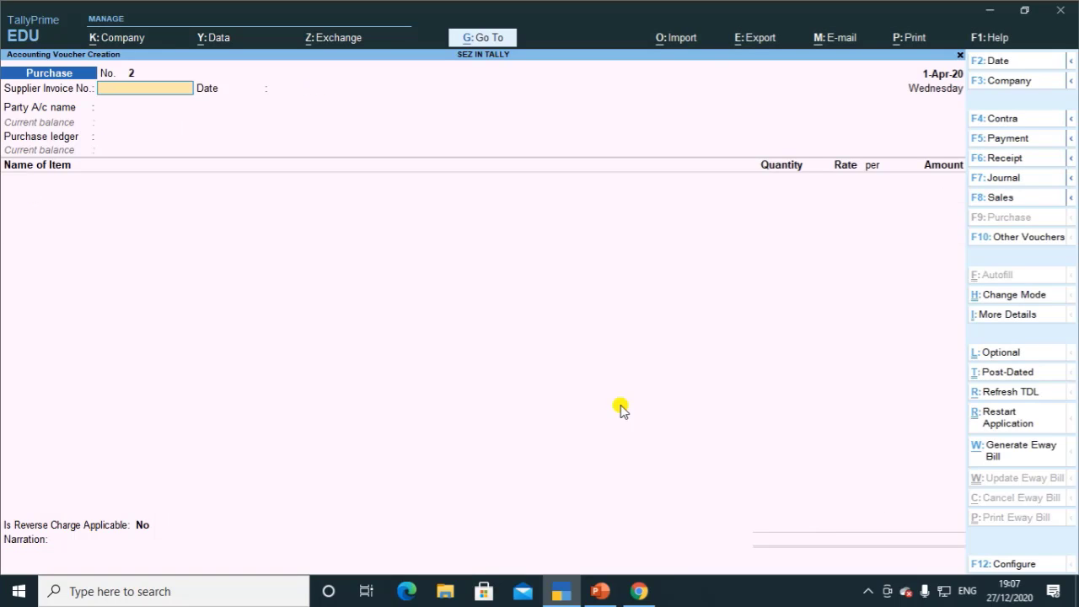
Step: Number the voucher 002 and create a supplier ledger ending '(SEZ)' under Sundry Creditors
type("002")
key("Return")
key("Return")
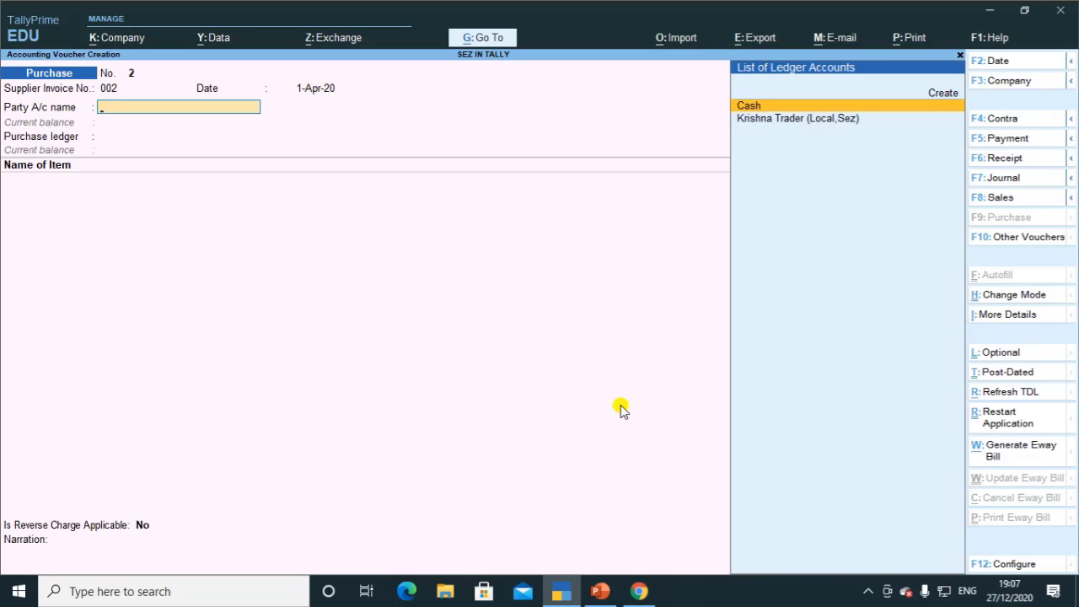
key("alt+c")
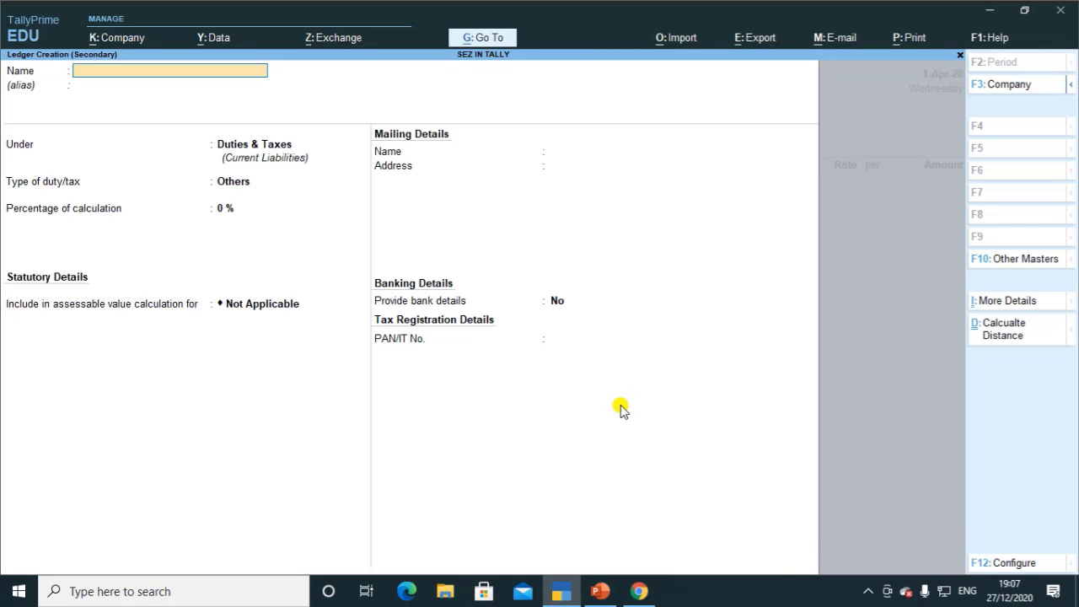
type("ABHISHEK (IS -ZE")
key("BackSpace")
type("E")
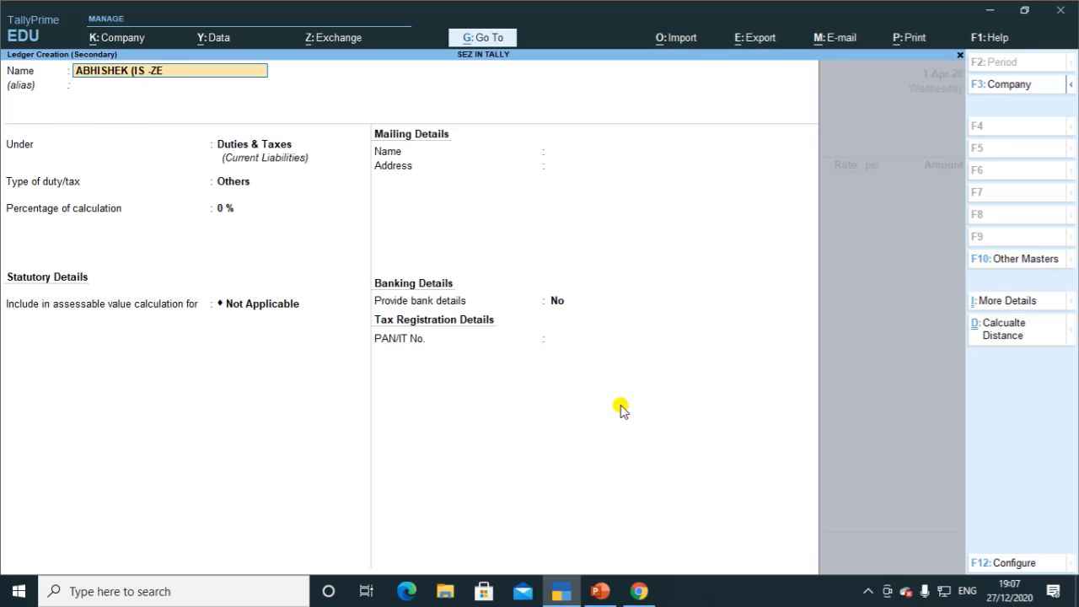
key("BackSpace")
key("BackSpace")
type("SEZ)")
key("Return")
key("Return")
type("S")
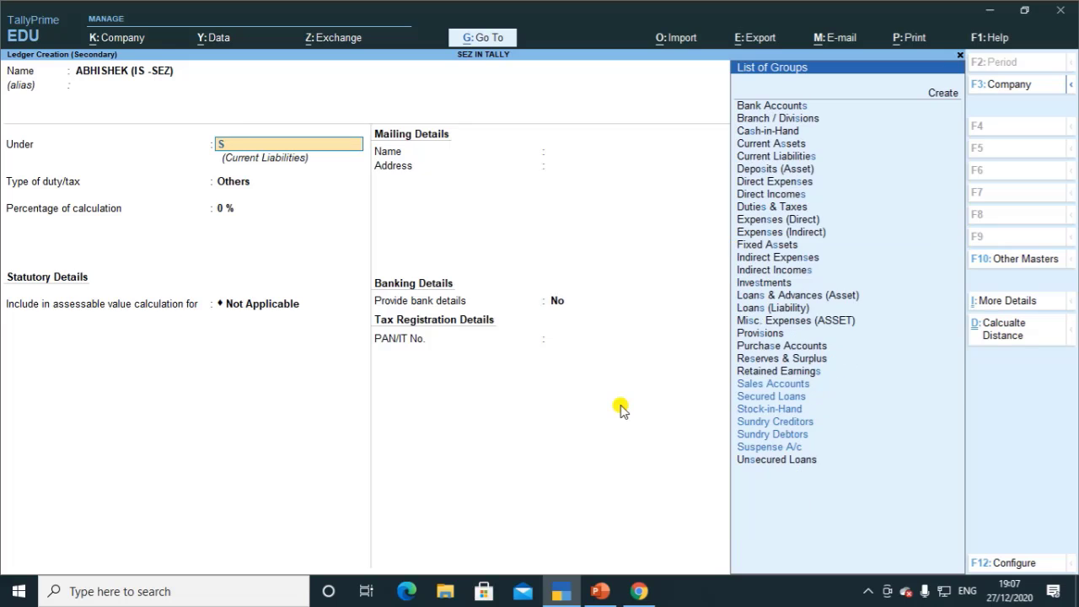
key("Down")
key("Down")
key("Down")
key("Down")
key("Return")
key("Return")
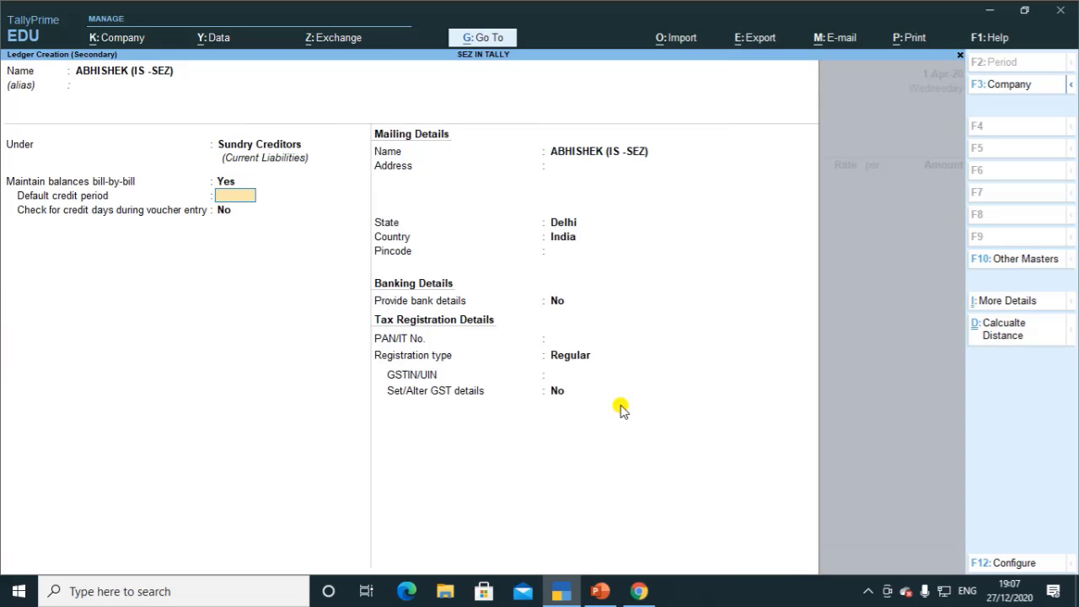
key("Return")
key("Return")
key("Return")
key("Return")
key("Return")
key("Return")
Step: Set the supplier's state to Haryana, paste its GSTIN, choose SEZ party type, and save
key("BackSpace")
key("BackSpace")
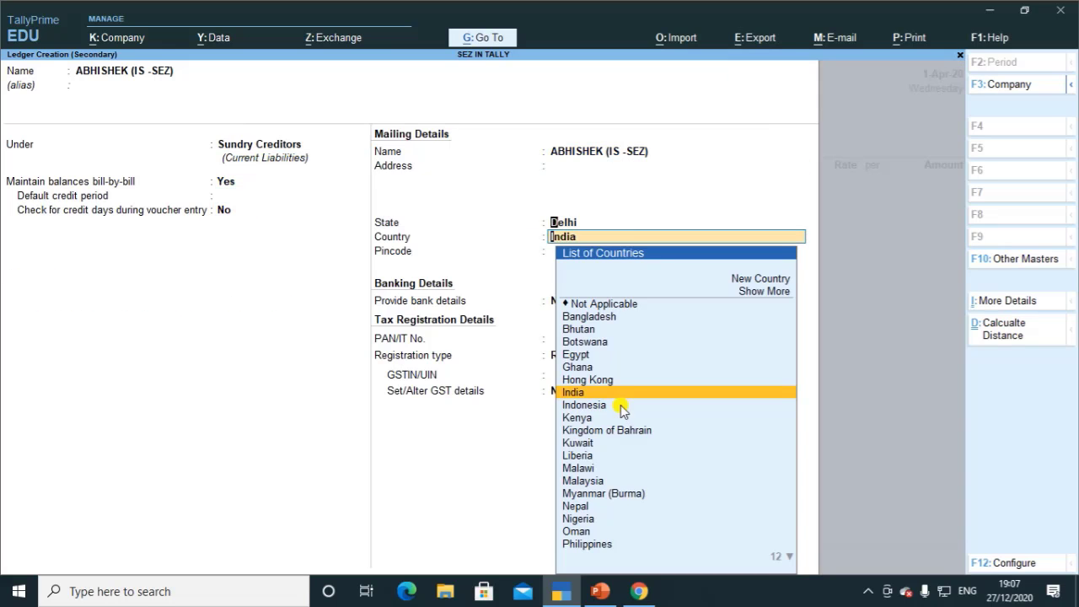
type("HA")
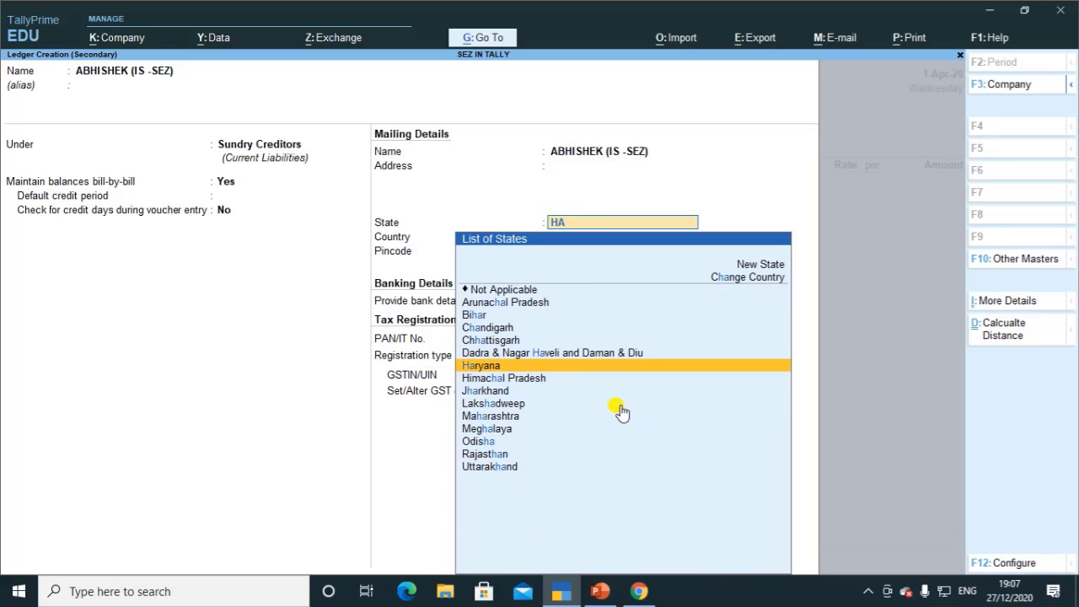
key("Return")
key("Return")
key("Return")
key("Return")
key("Return")
key("Return")
key("ctrl")
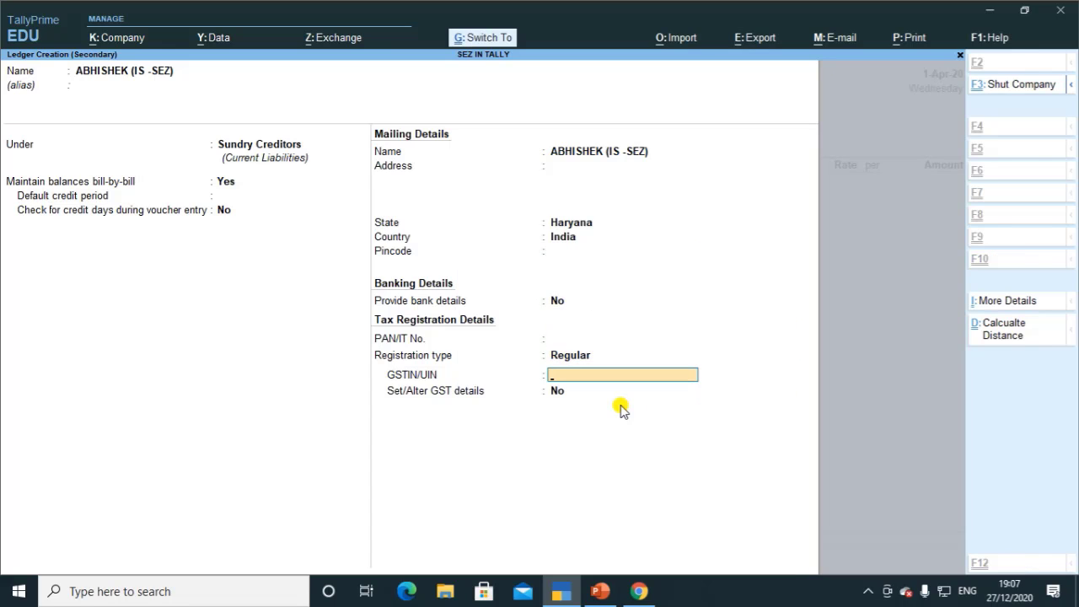
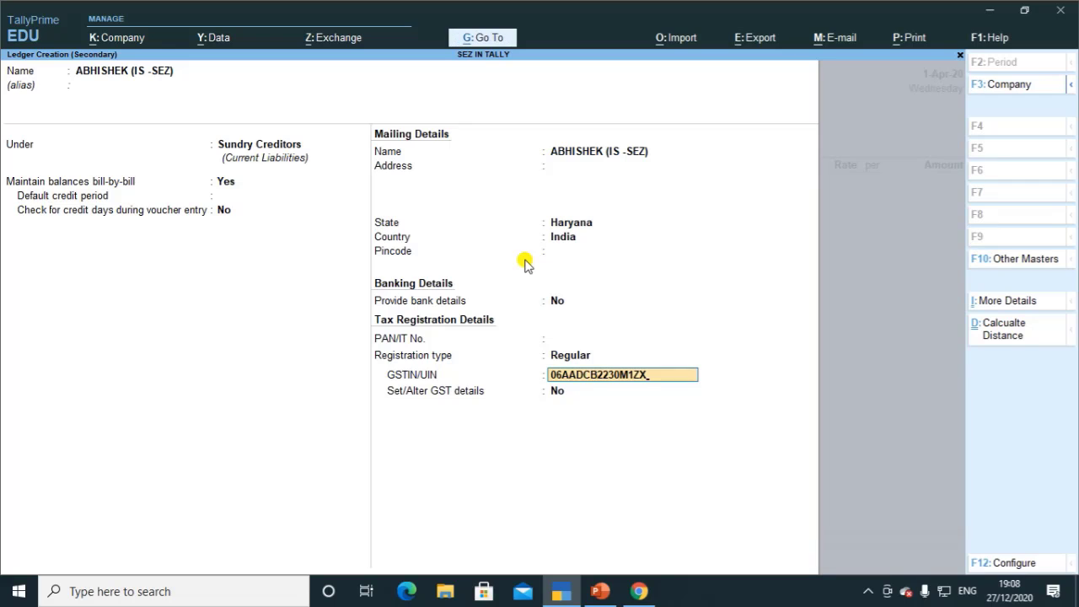
key("Return")
type("y")
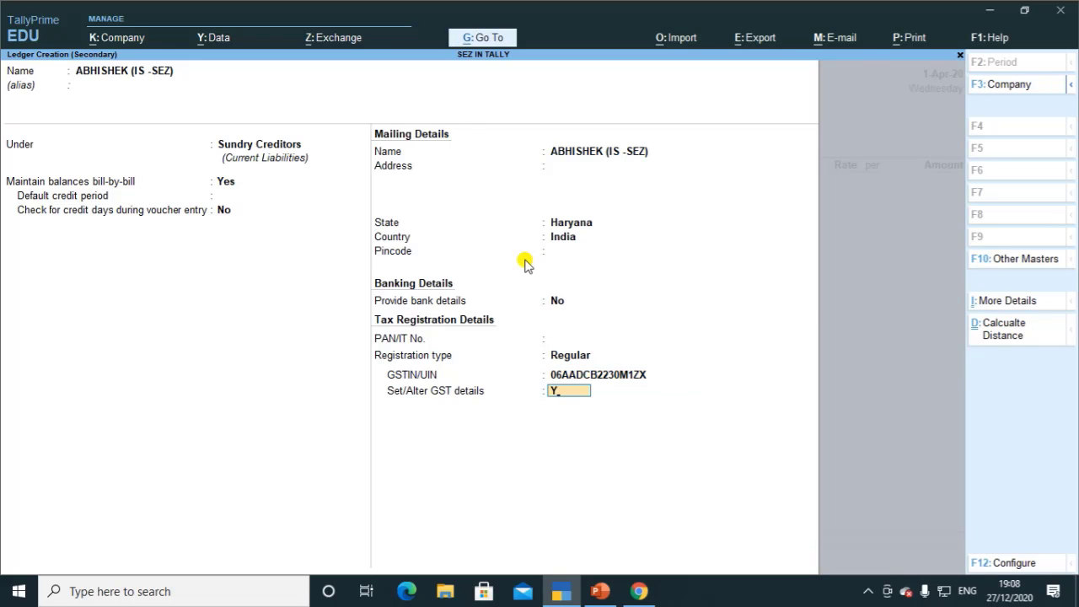
key("Return")
key("Return")
key("Return")
key("Return")
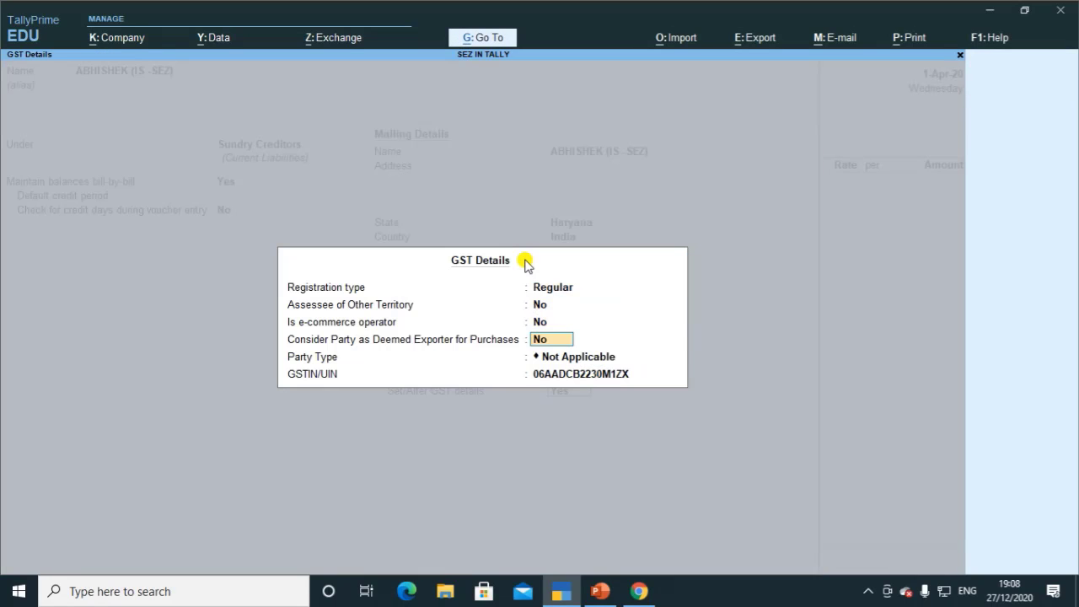
key("Return")
key("Down")
key("Down")
key("Down")
key("Return")
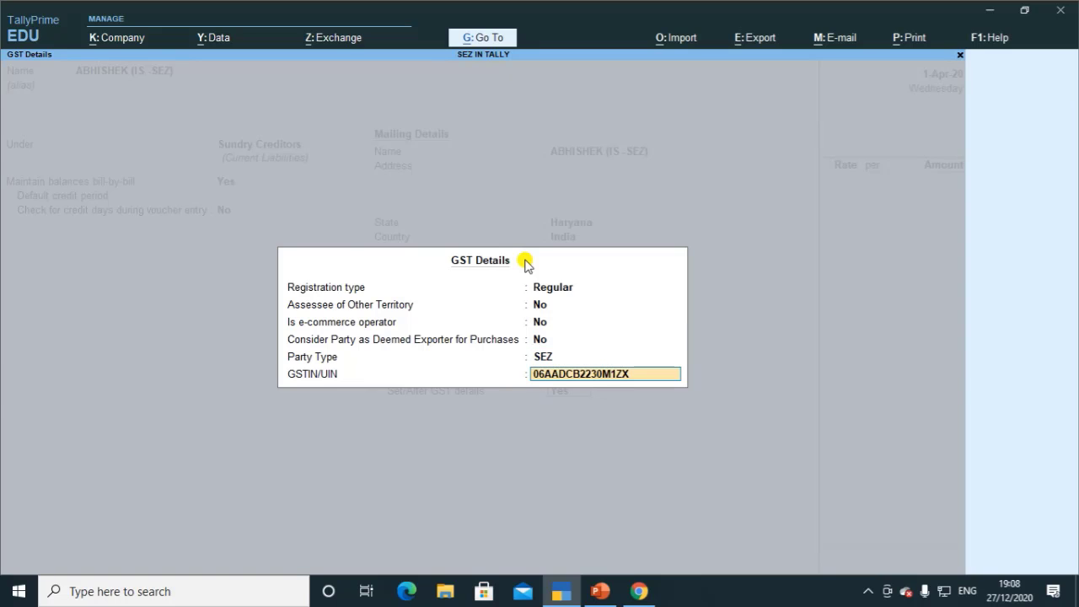
key("Return")
key("Return")
key("Return")
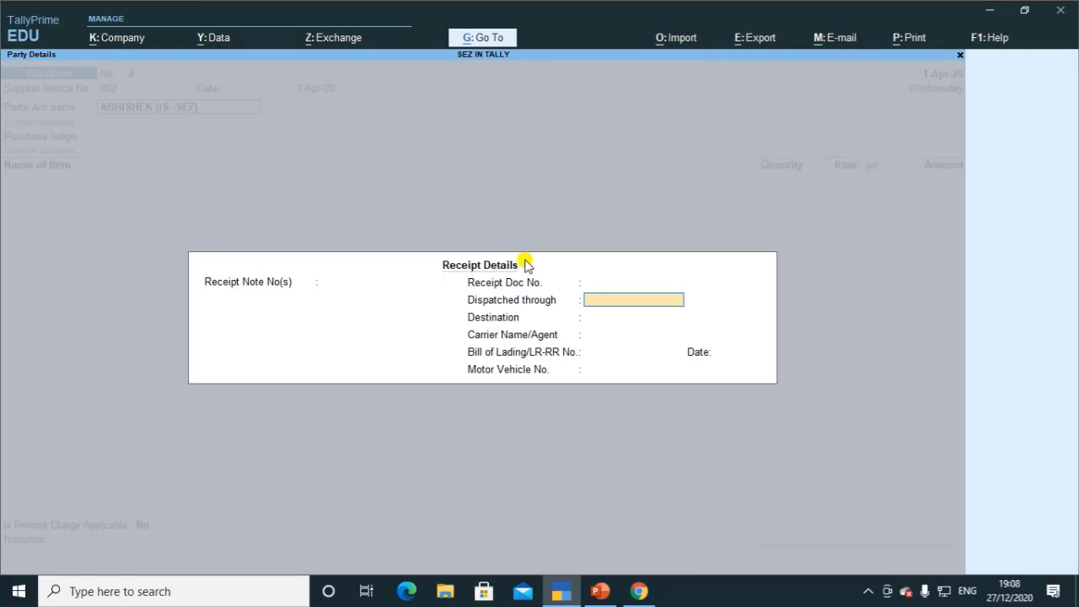
key("Return")
key("Return")
key("Return")
key("Return")
key("Return")
key("Return")
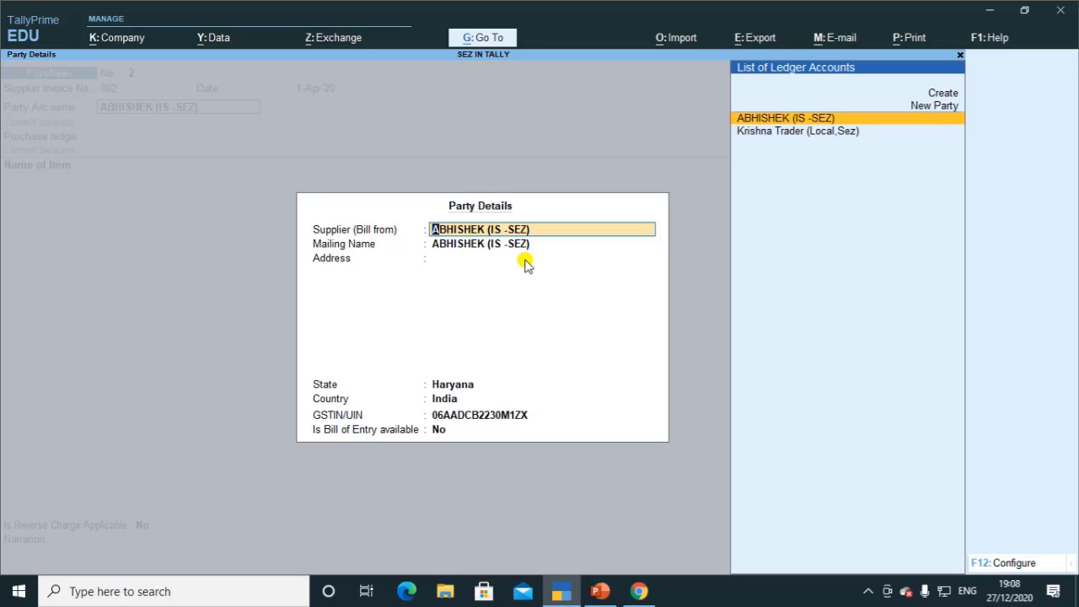
Step: Accept the supplier's party details and use Purchase A/c as the purchase ledger
key("Return")
key("Return")
key("Return")
key("Return")
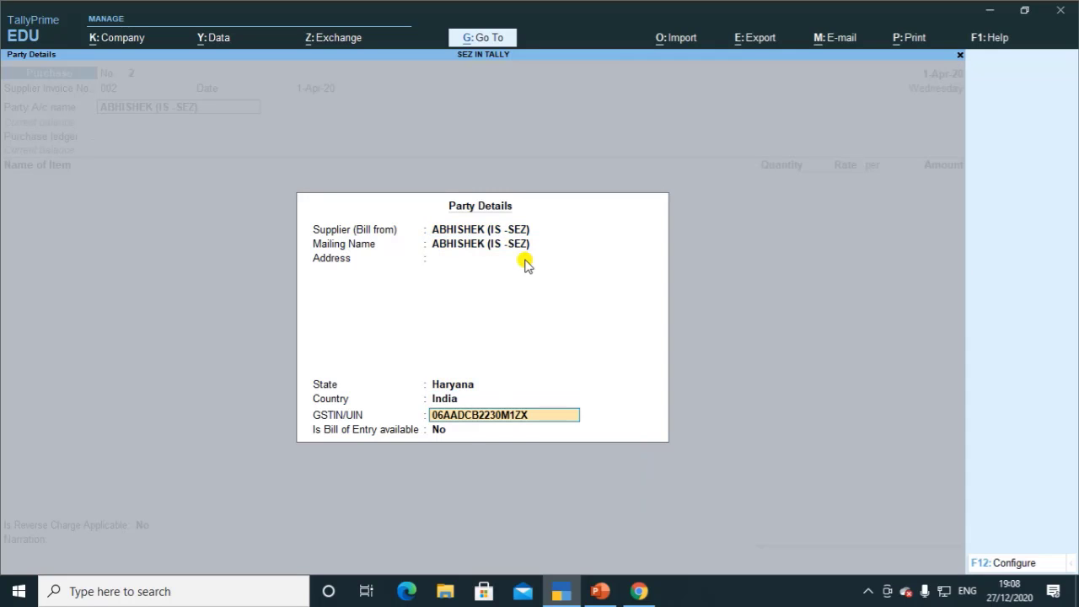
key("Return")
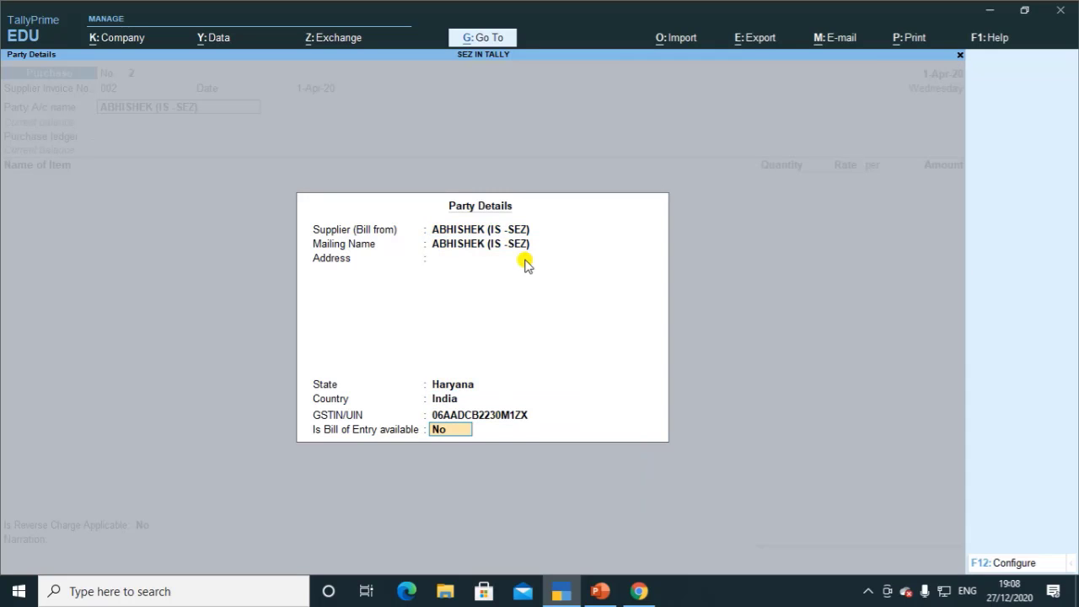
key("Return")
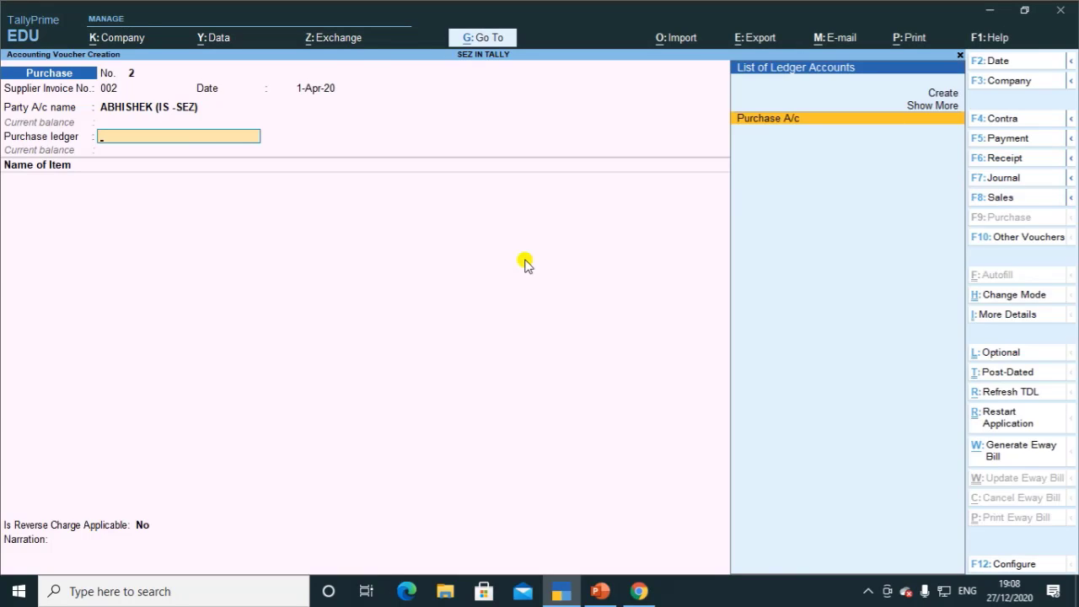
key("Return")
Step: Add 18 pcs of Mobile at 10,000 plus 32,400 IGST and save the 2,12,400 voucher
type("m")
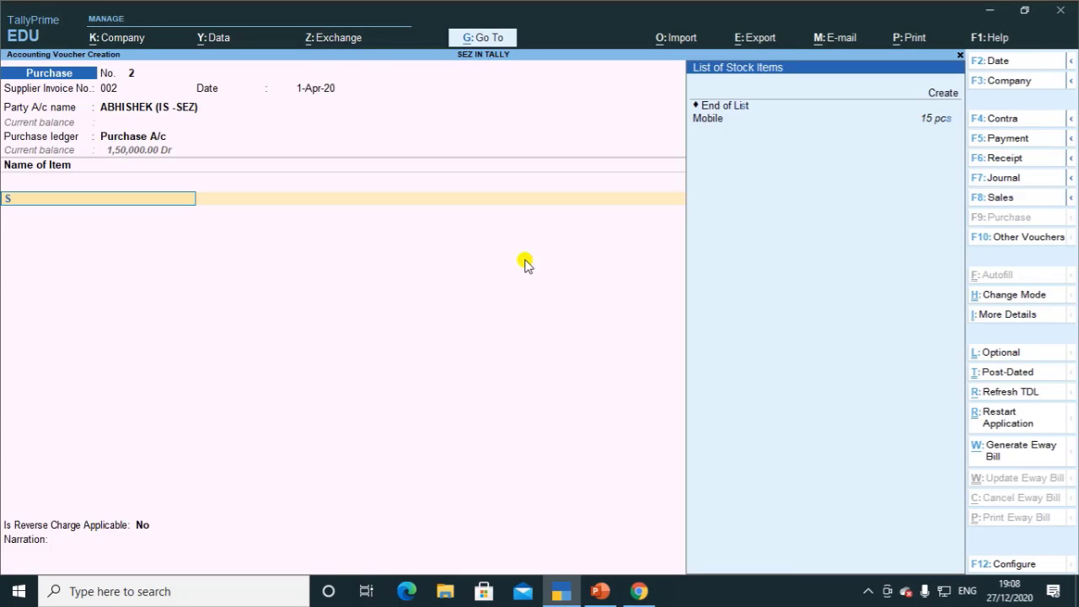
key("Return")
type("8")
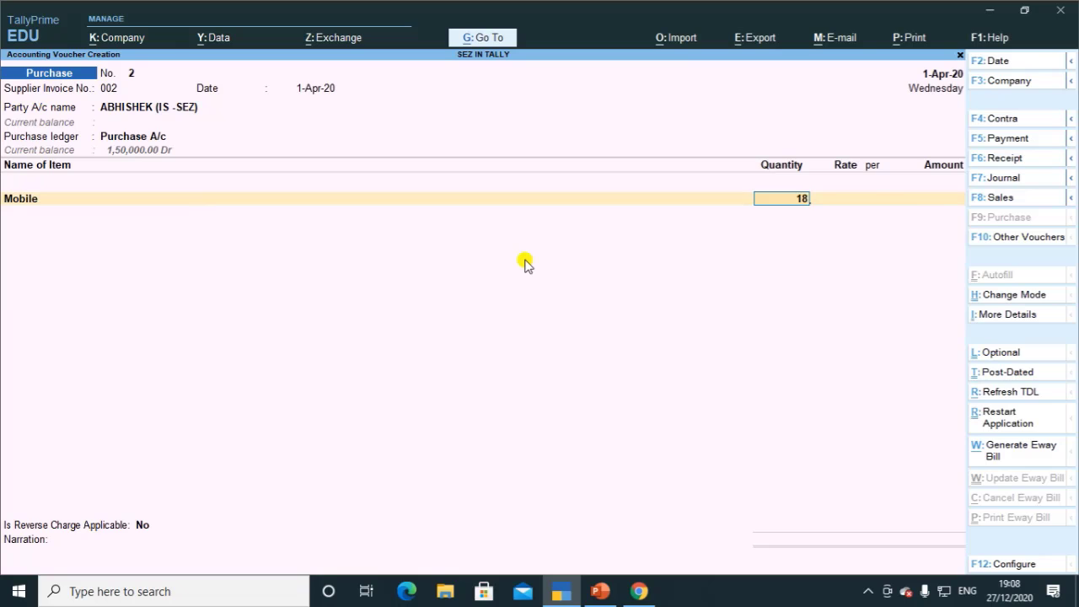
key("Return")
key("Return")
key("Return")
key("Return")
key("Return")
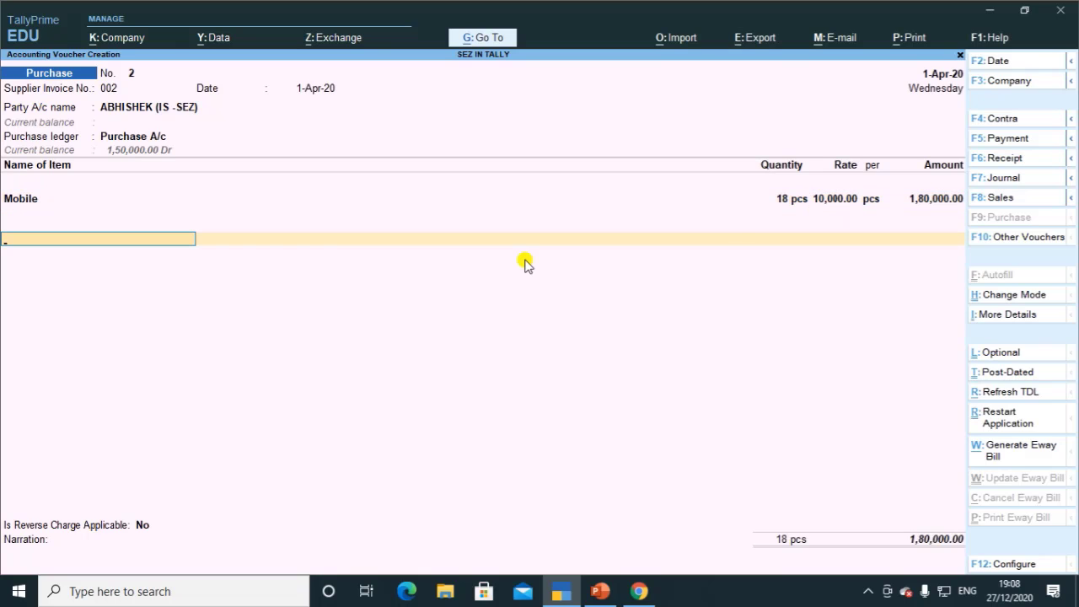
type("i")
key("Return")
key("Return")
key("Return")
key("Return")
key("Return")
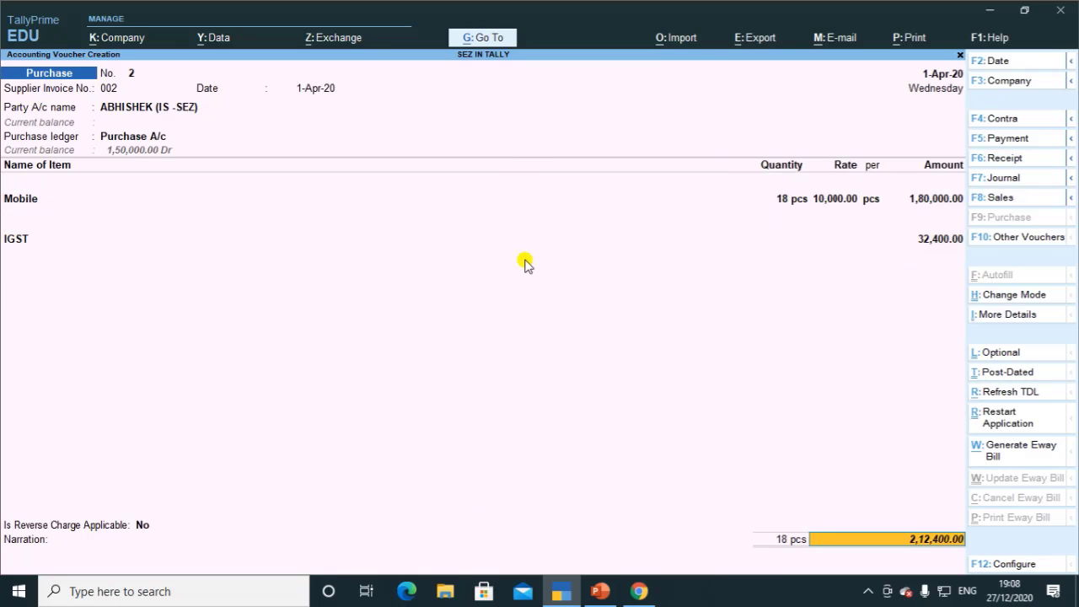
key("Return")
key("Return")
key("Return")
key("Return")
key("Return")
key("Return")
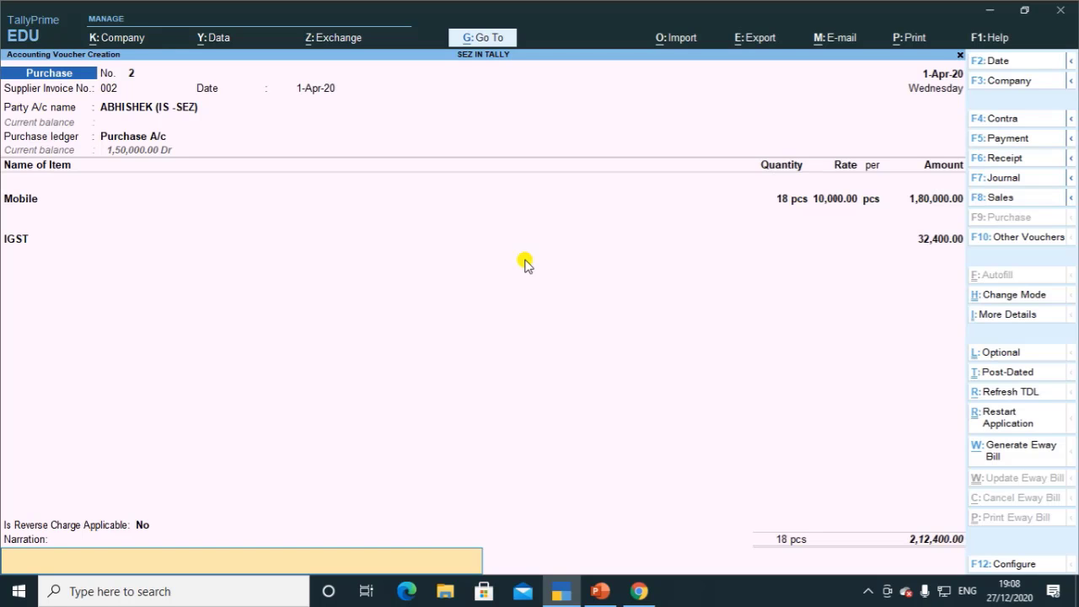
key("Return")
key("Return")
Step: Open GSTR-2, listing B2B 1,80,000 and Import of Goods 1,50,000, from Display More Reports > GST Reports
key("Escape")
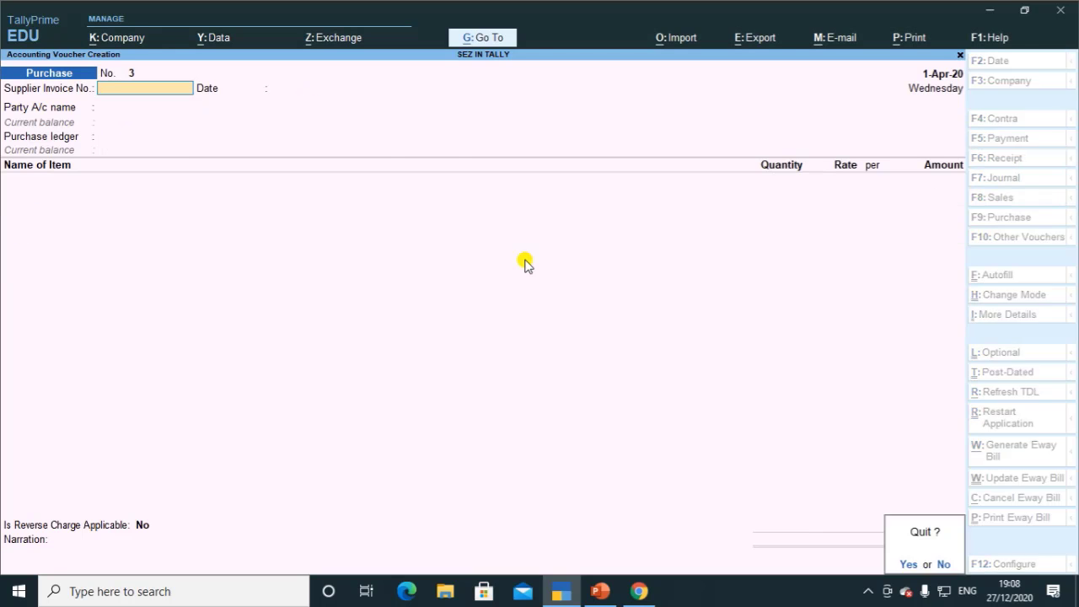
key("Return")
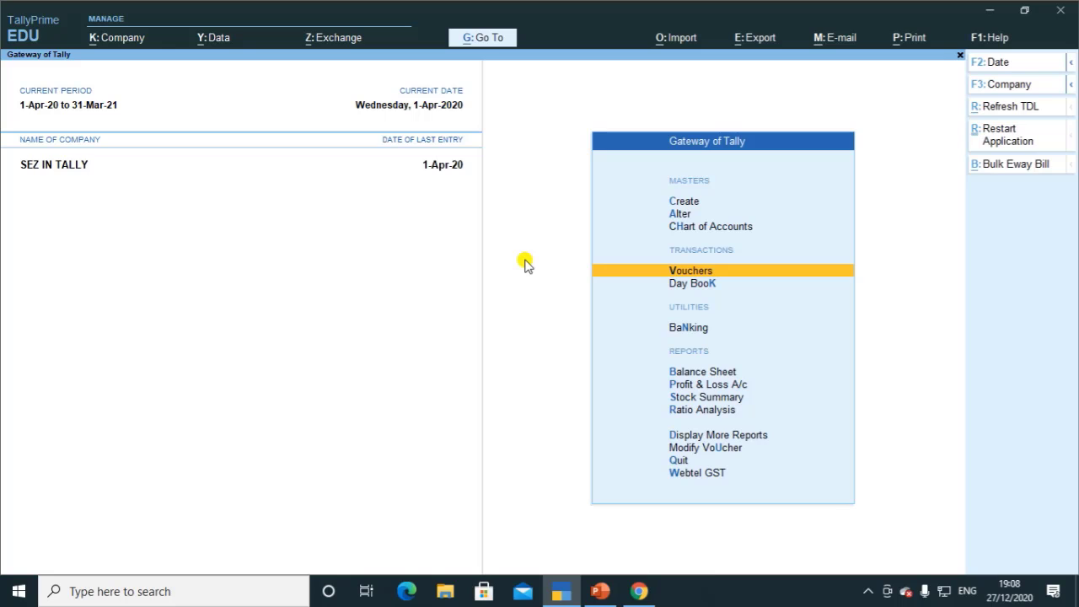
key("d")
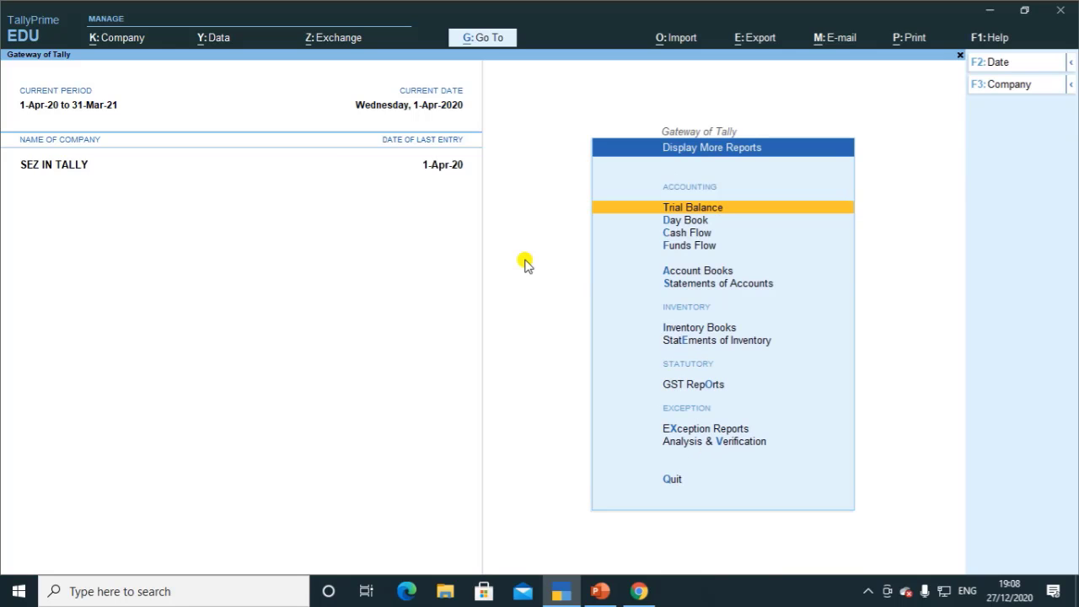
key("Down")
key("Down")
key("Down")
key("Down")
key("Down")
key("Down")
key("Down")
key("Down")
key("Down")
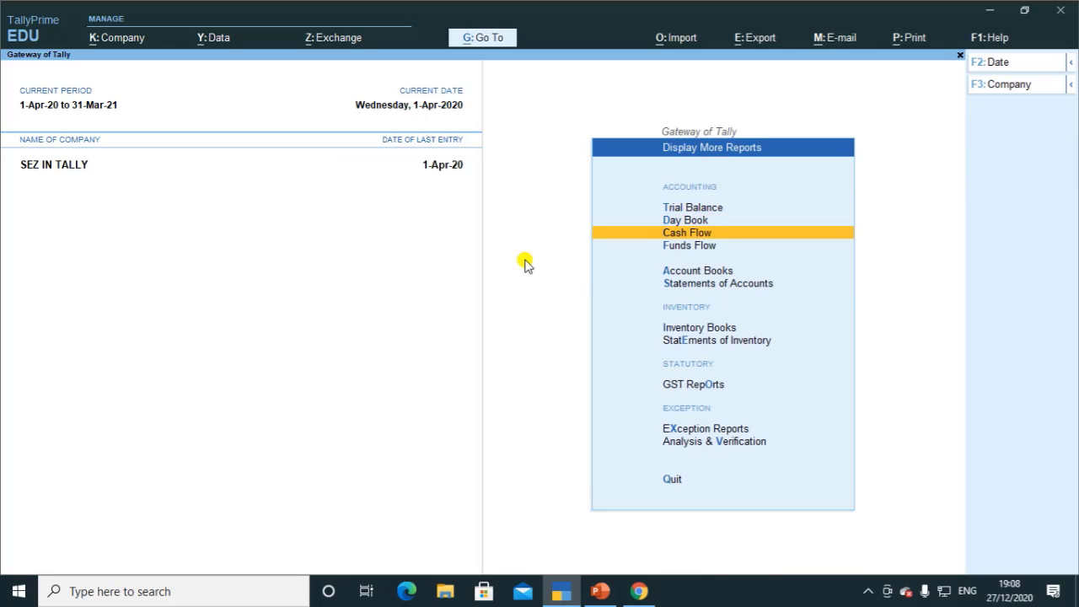
key("Up")
key("Return")
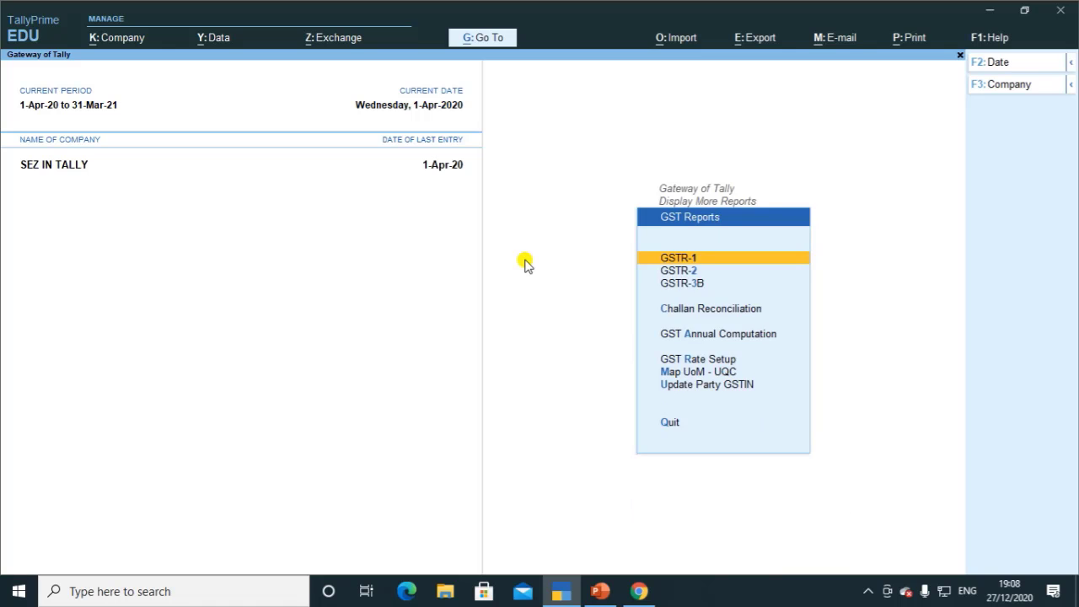
key("Down")
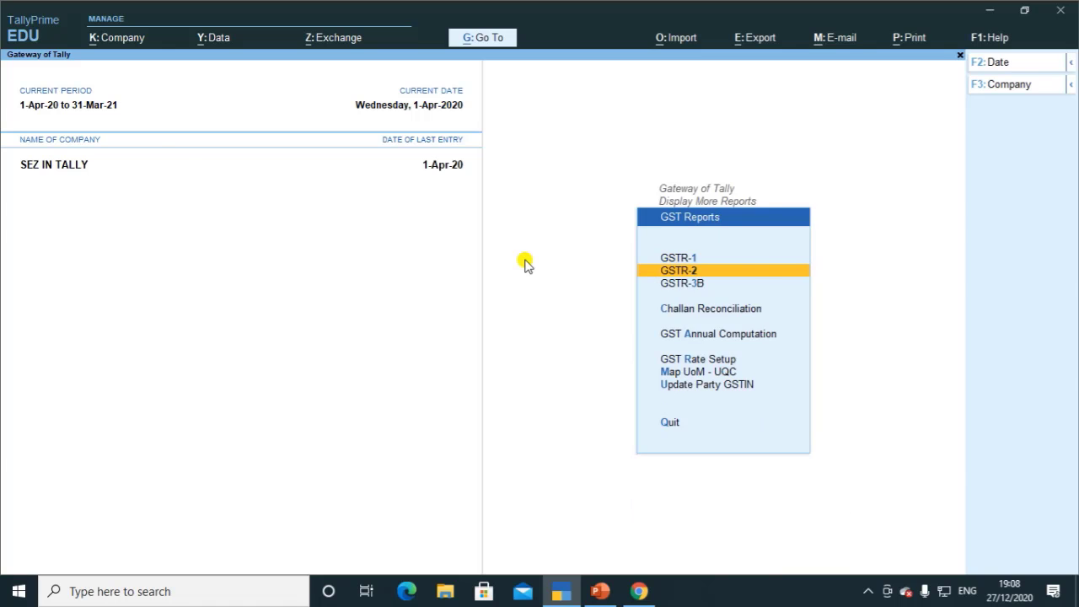
key("Return")
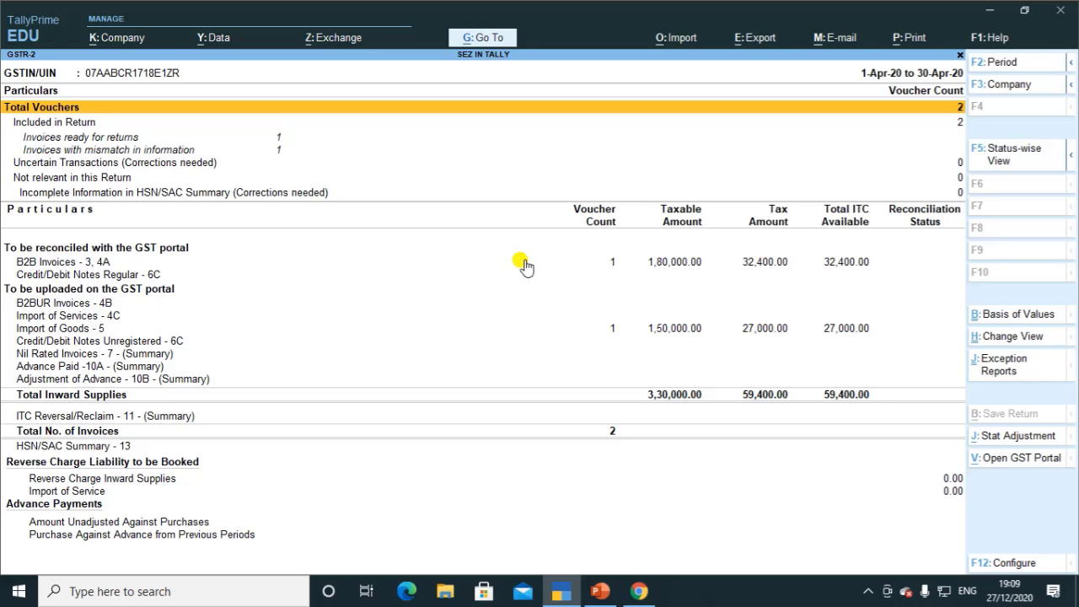
key("Down")
key("Down")
key("Down")
key("Down")
key("Down")
key("Down")
key("Down")
key("Down")
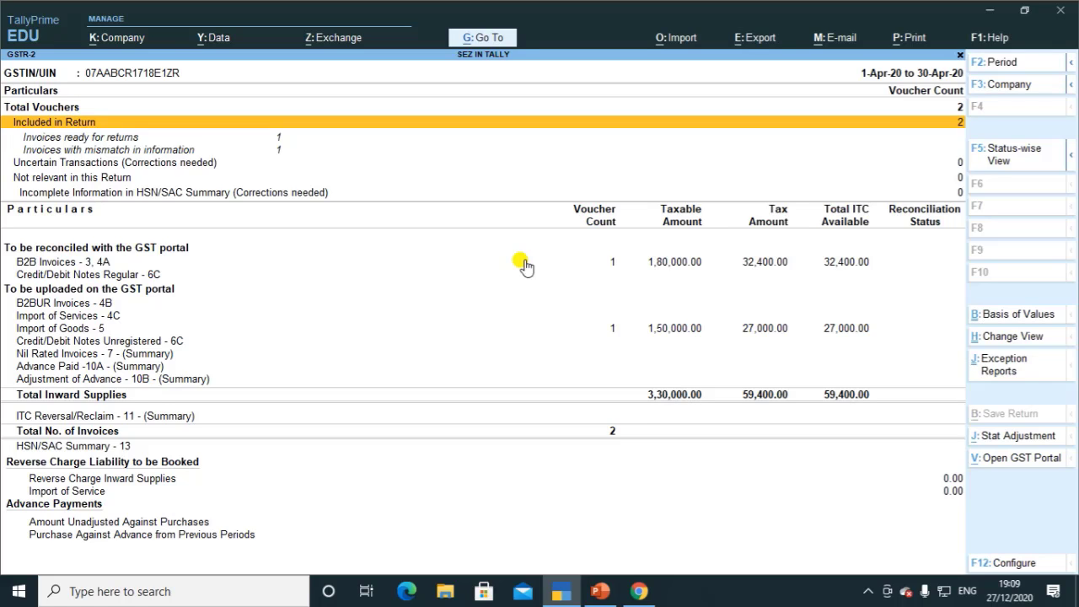
key("Up")
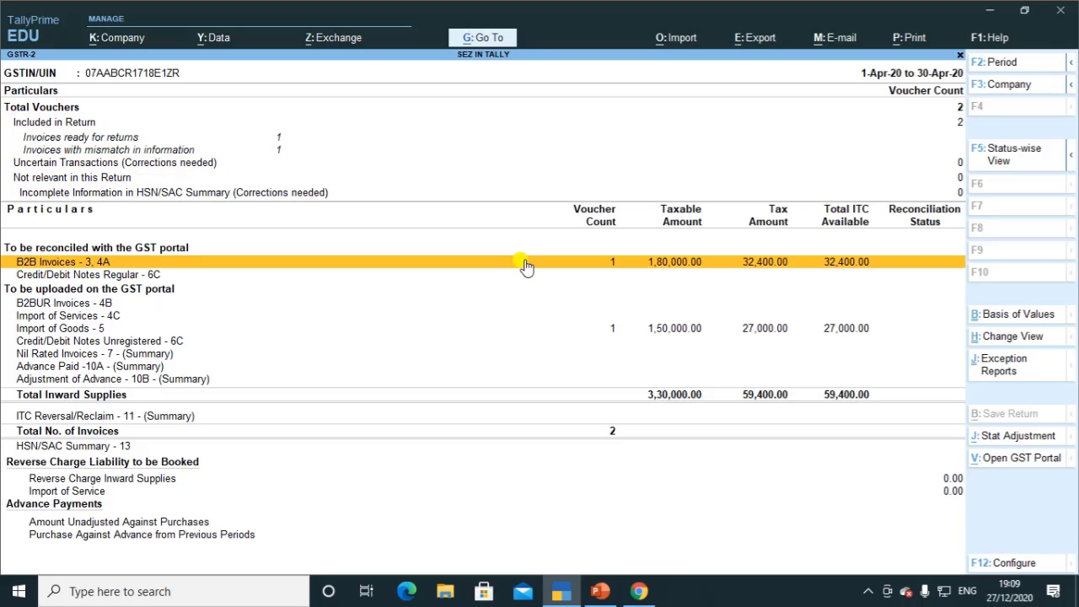
Step: Drill into GSTR-2's B2B Invoices - 3, 4A to review the SEZ supplier's individual invoices
left_click(523, 263)
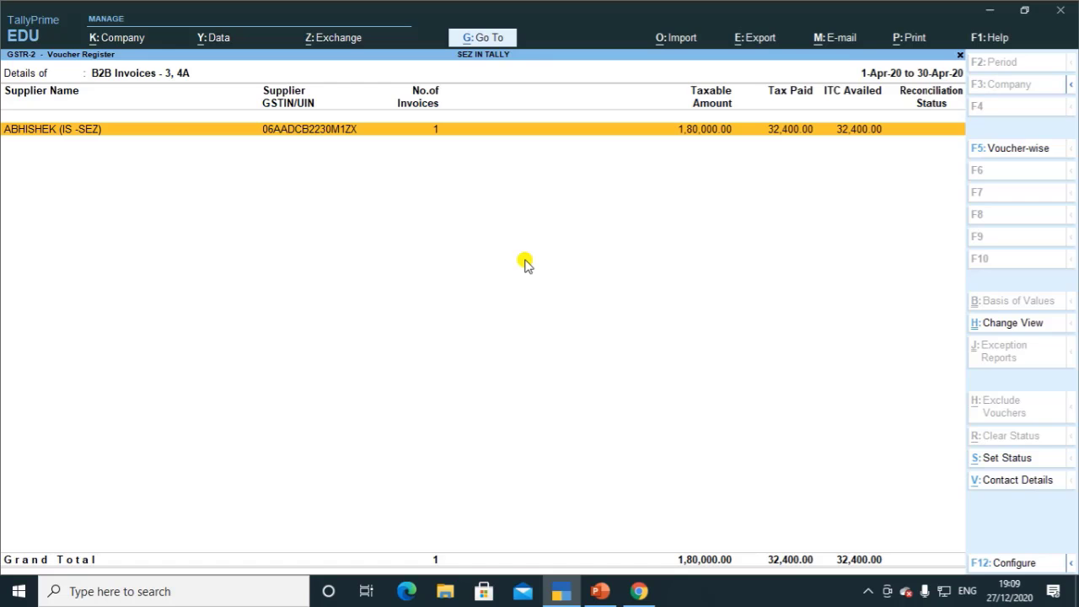
key("Escape")
key("Down")
key("Down")
key("Down")
key("Up")
key("Up")
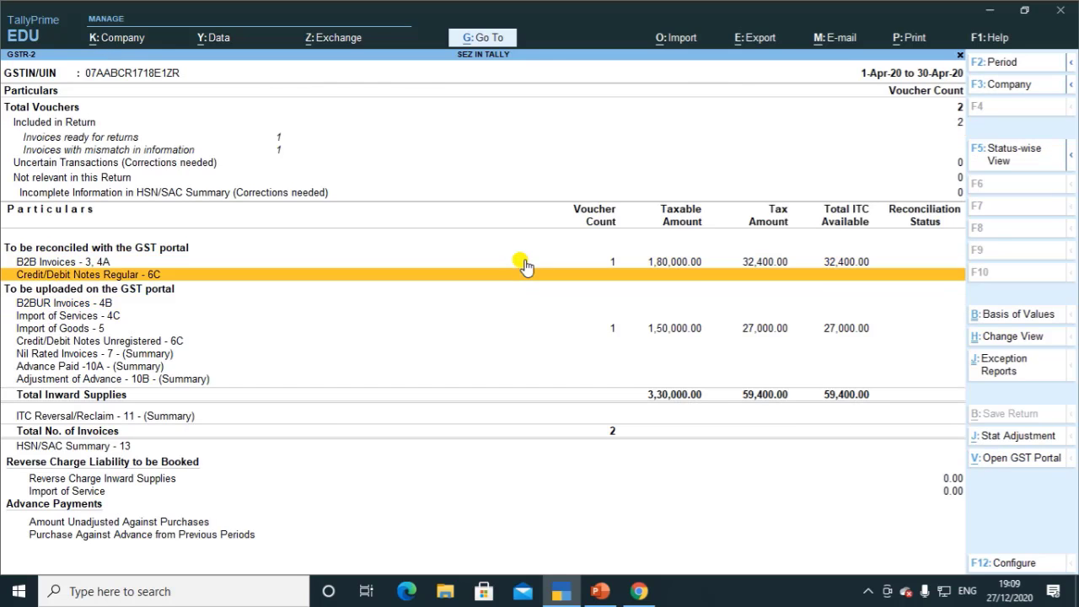
left_click(523, 263)
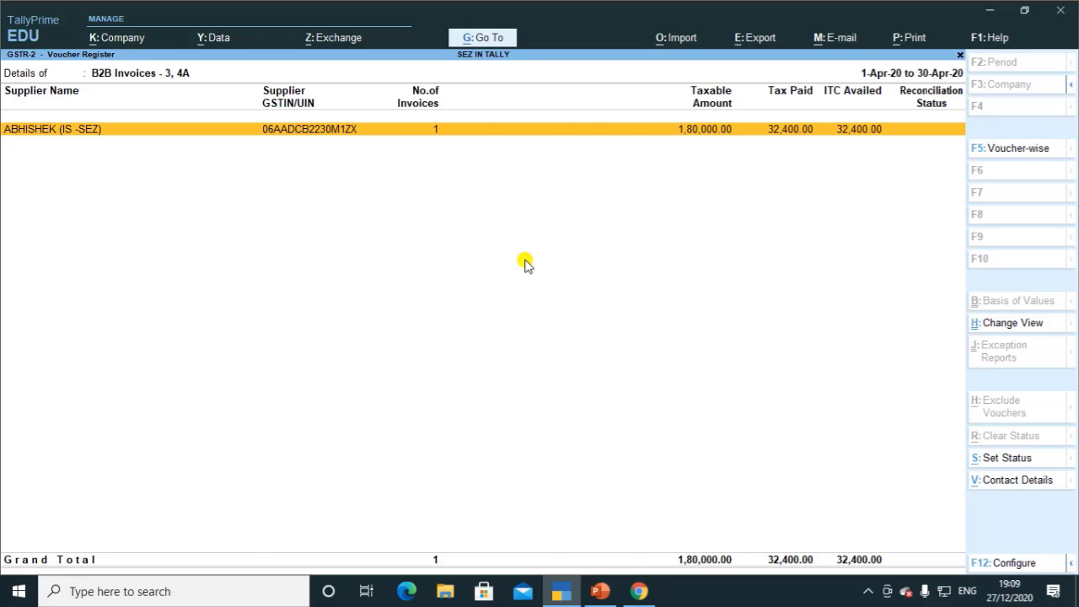
key("Return")
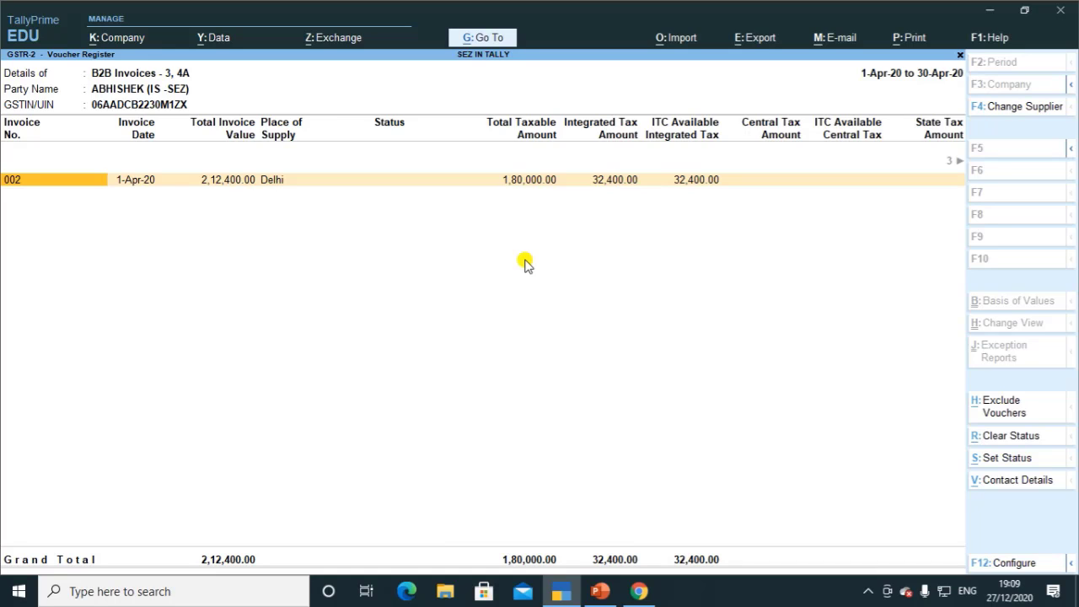
key("Escape")
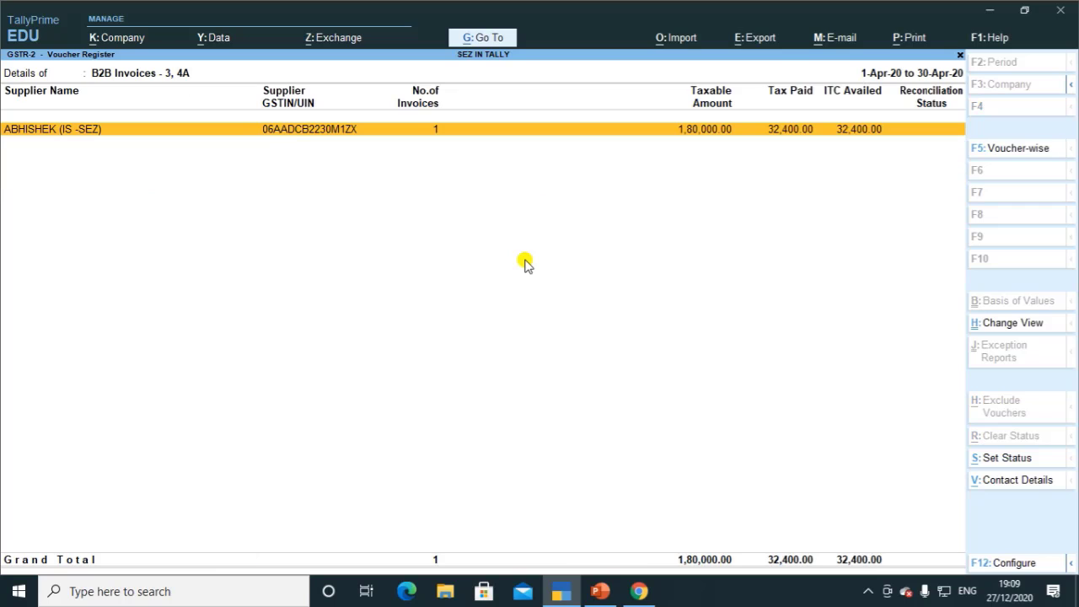
key("Return")
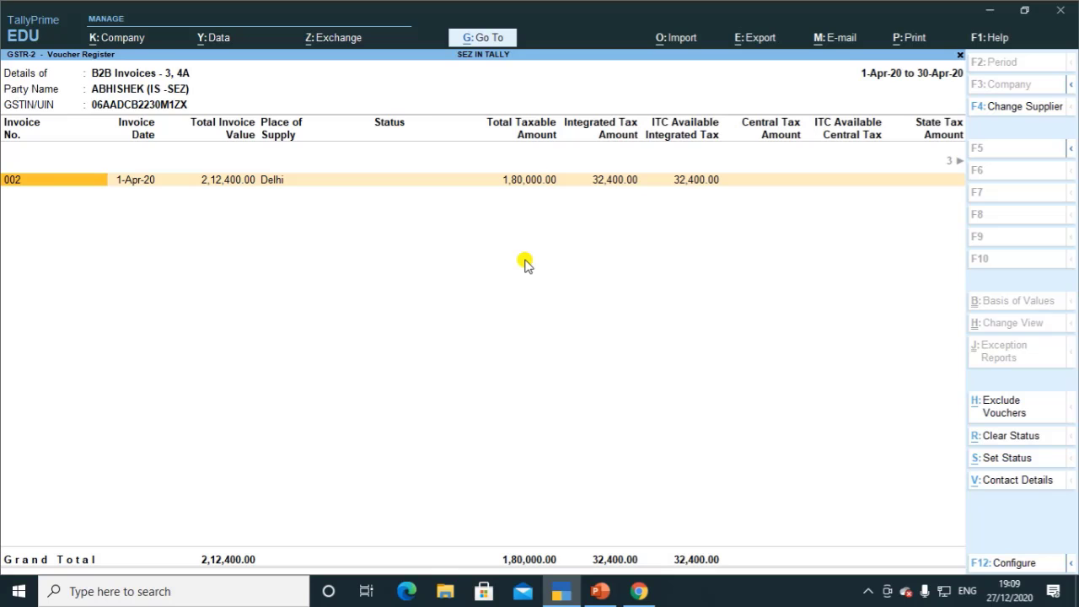
key("Escape")
key("Escape")
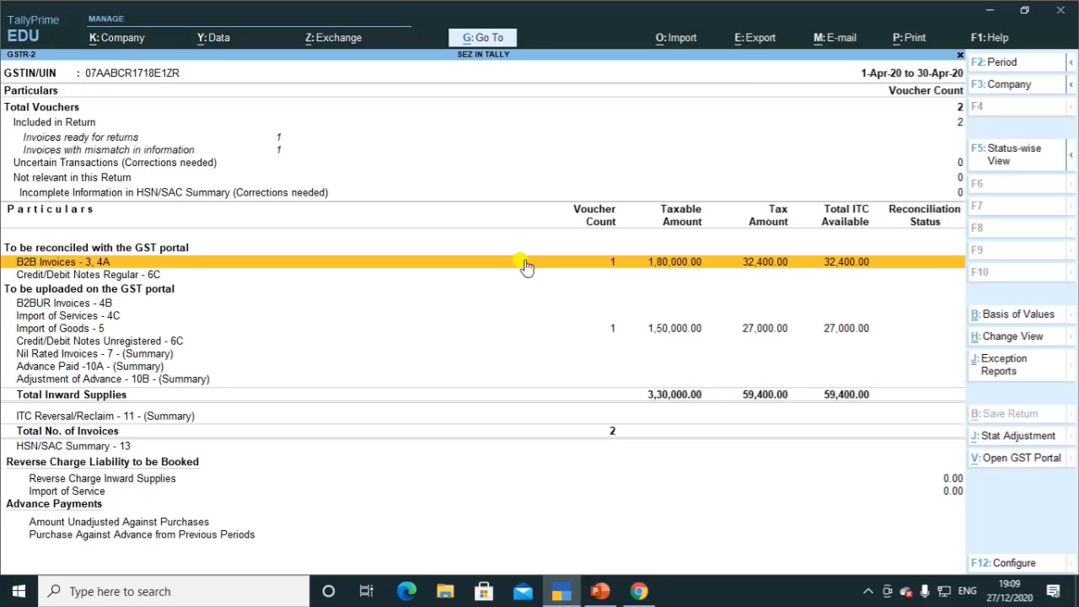
Step: Check the Import of Goods voucher's 27,000.00 IGST and ITC columns, then exit to Gateway of Tally
key("Down")
key("Down")
key("Down")
key("Down")
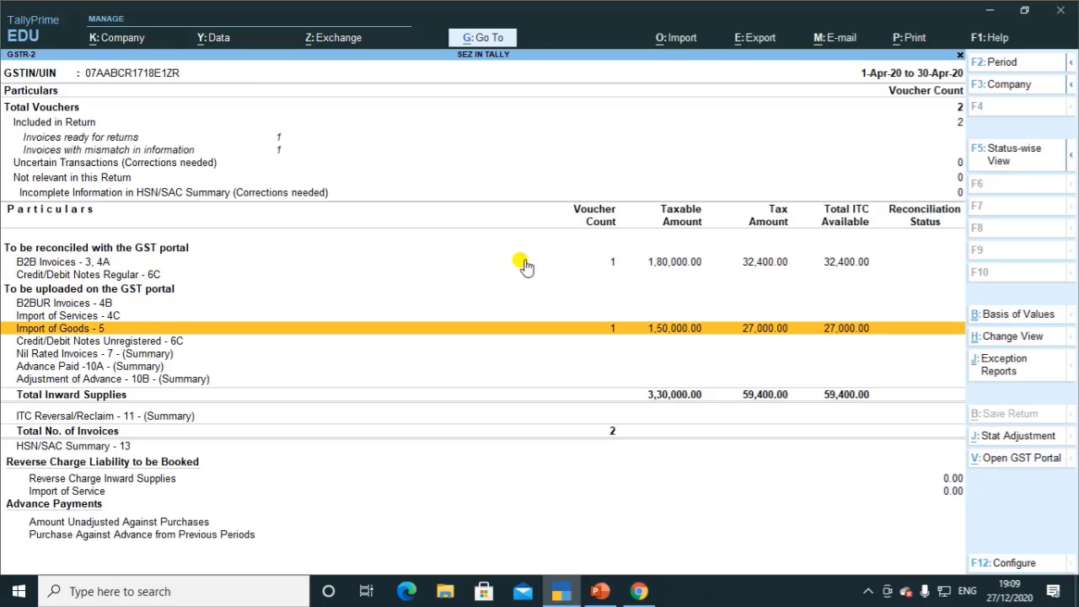
key("Return")
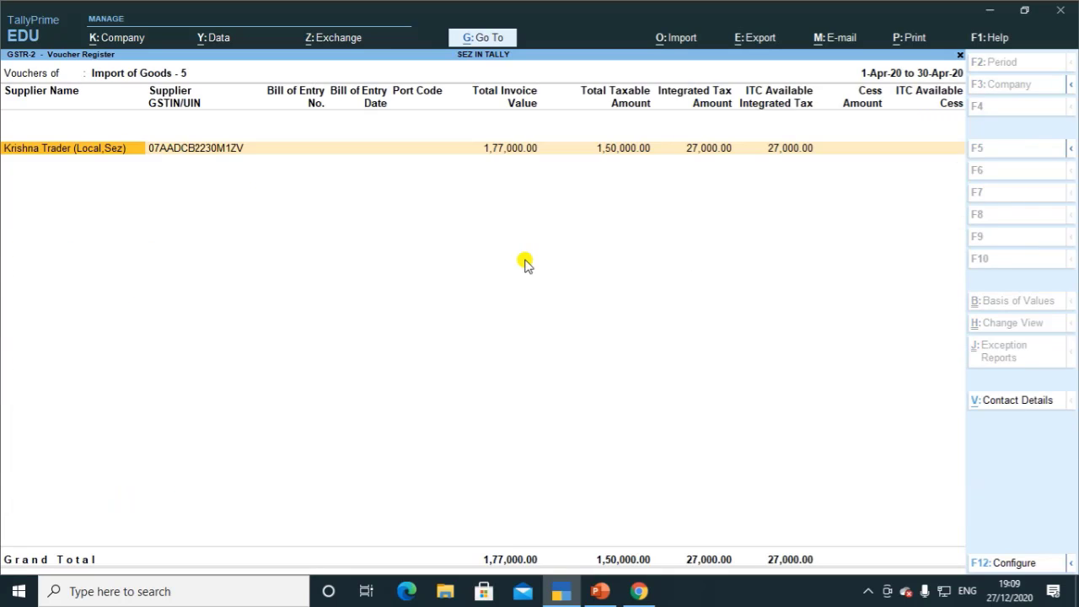
key("Return")
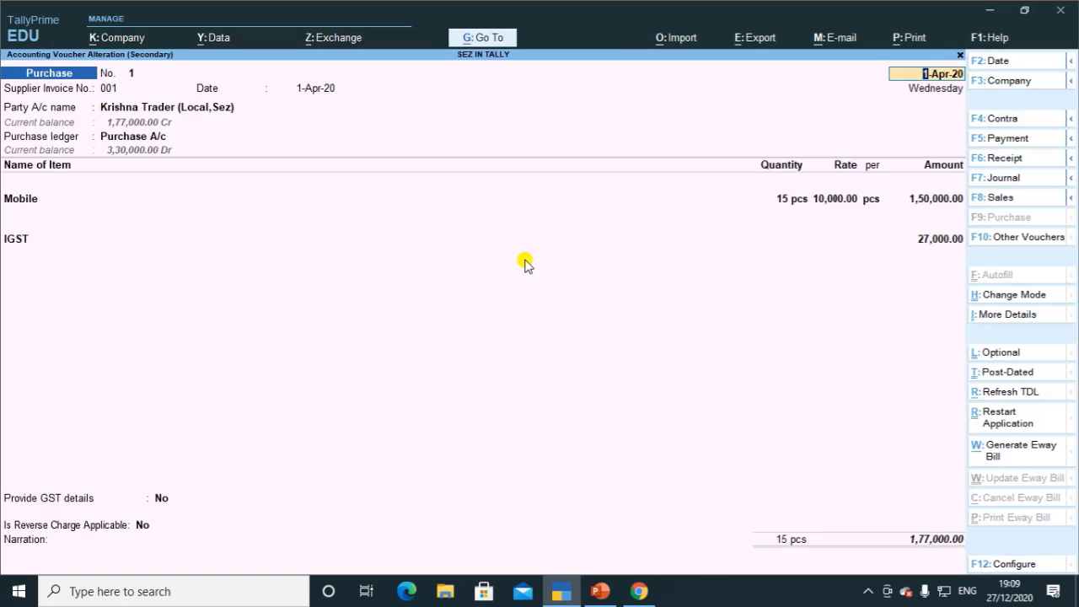
key("Escape")
key("y")
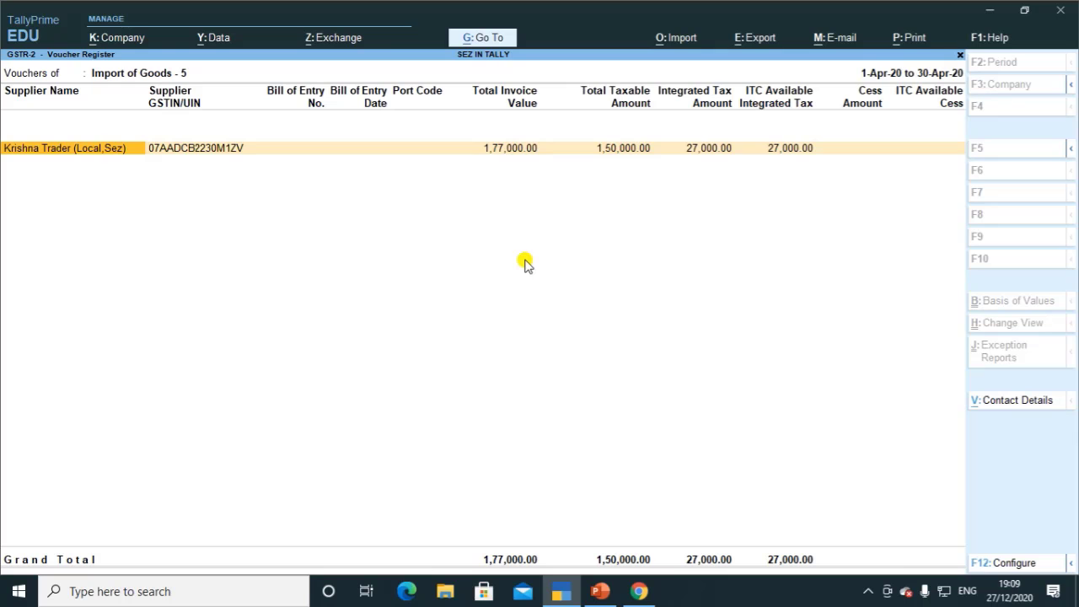
key("Right")
key("Right")
key("Right")
key("Right")
key("Right")
key("Right")
key("Right")
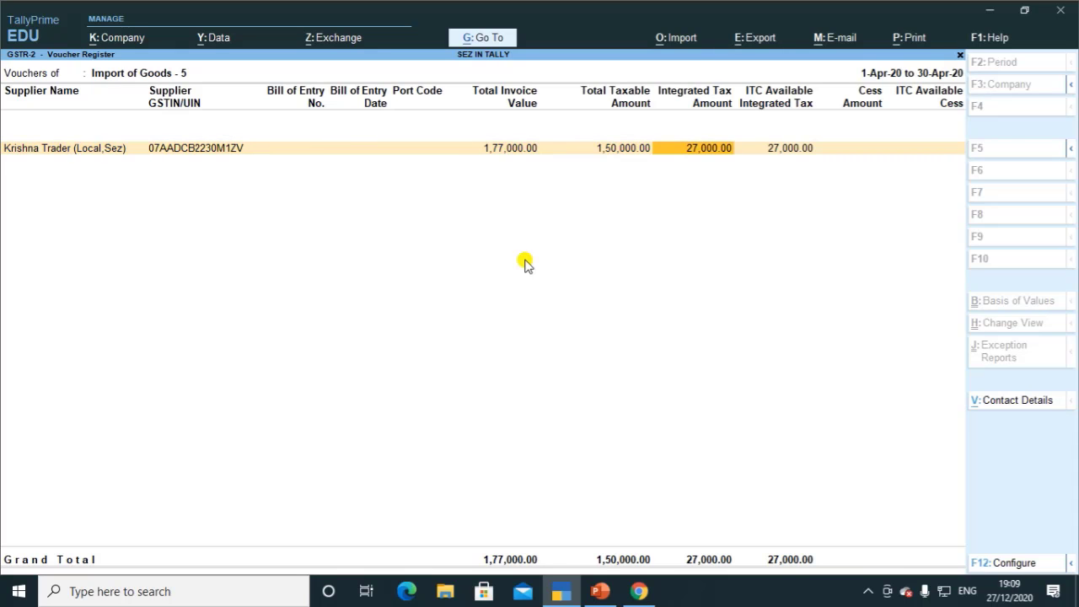
key("Right")
key("Escape")
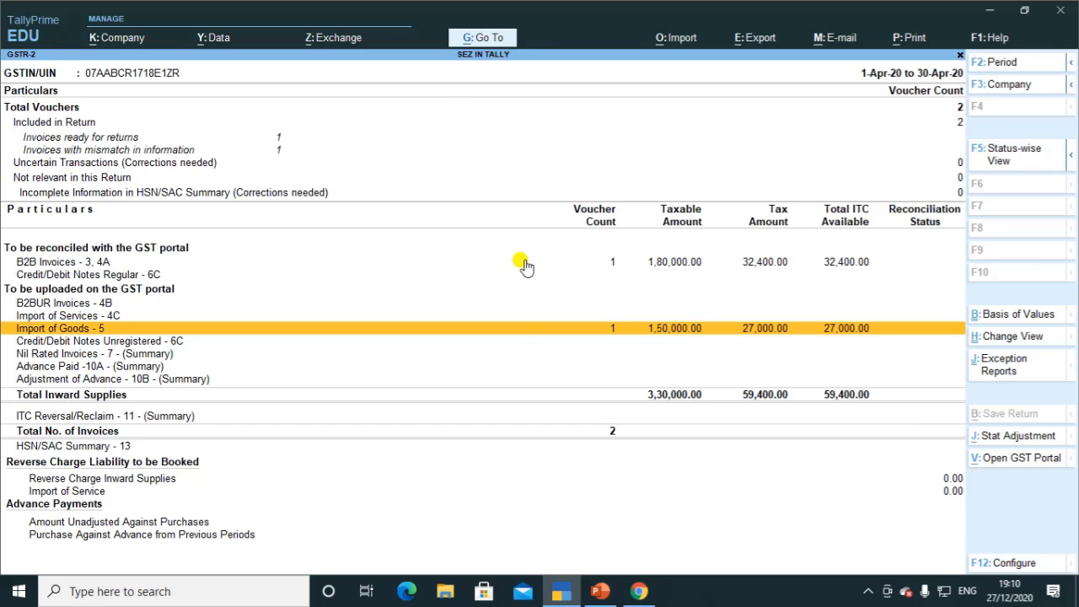
key("Escape")
key("Escape")
key("Escape")
Step: Start a new sales voucher from the Gateway's voucher entry
key("Up")
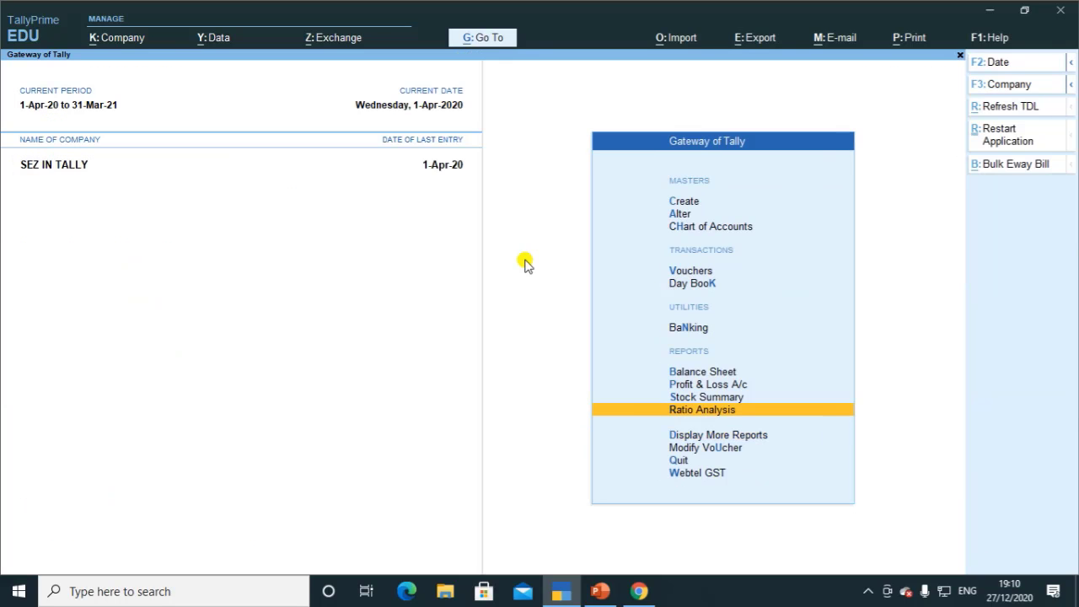
key("Up")
key("Up")
key("Up")
key("Up")
key("Up")
key("Up")
key("Return")
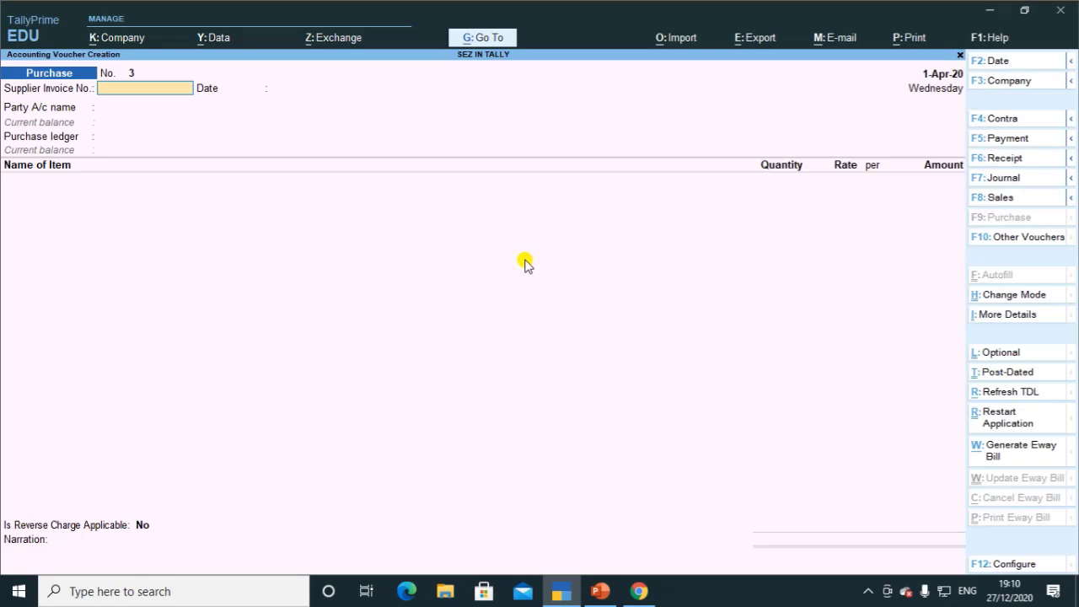
key("F8")
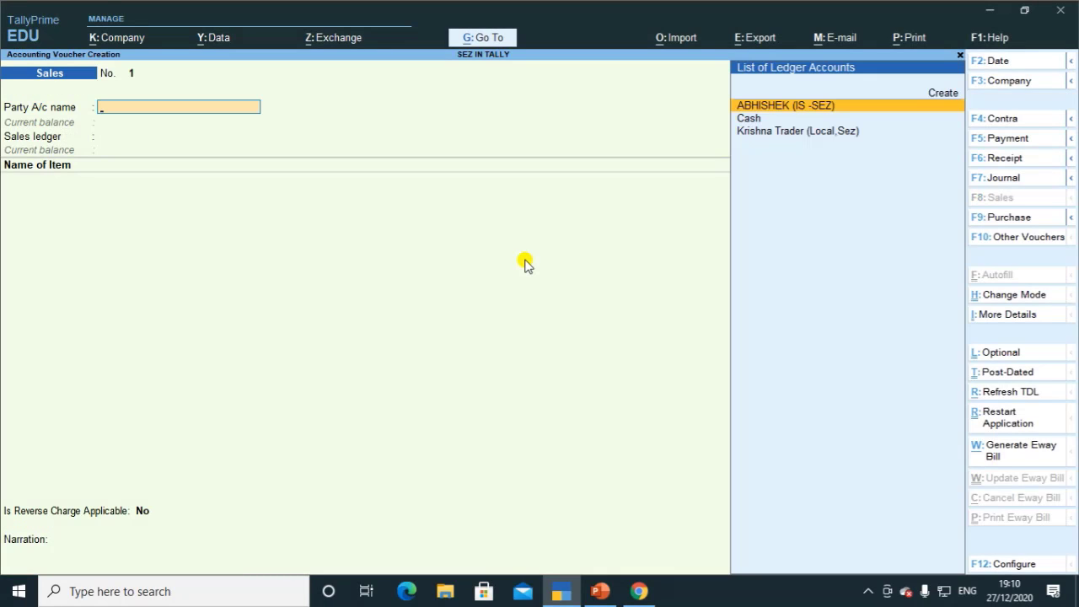
Step: Create the local SEZ customer ledger under Sundry Debtors, state Delhi, registration Regular
key("alt+c")
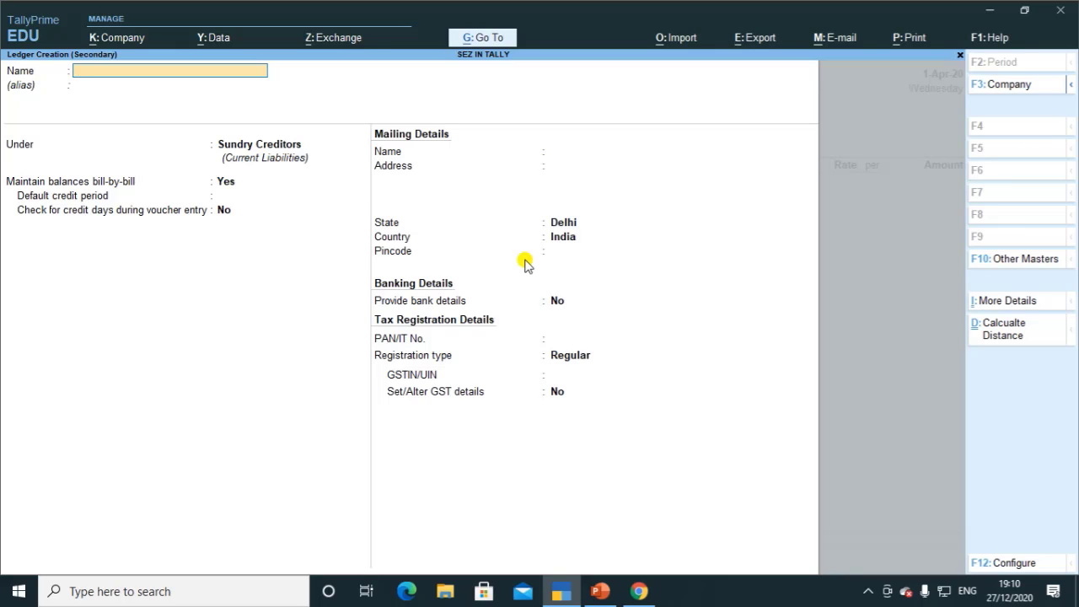
type("RAVI(LOCAL -SEZ)")
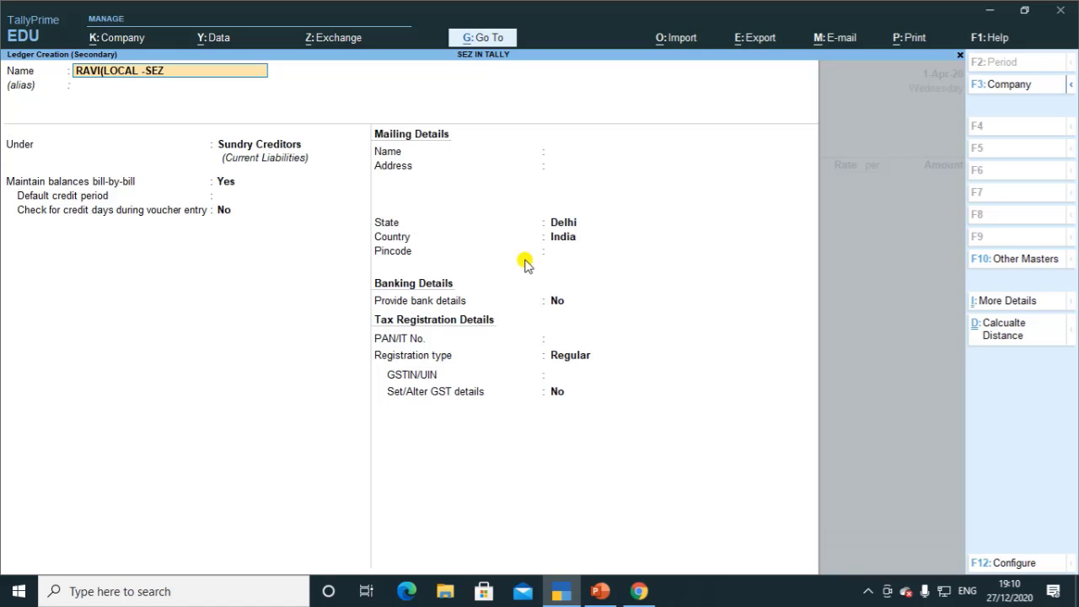
key("Return")
key("Return")
type("S")
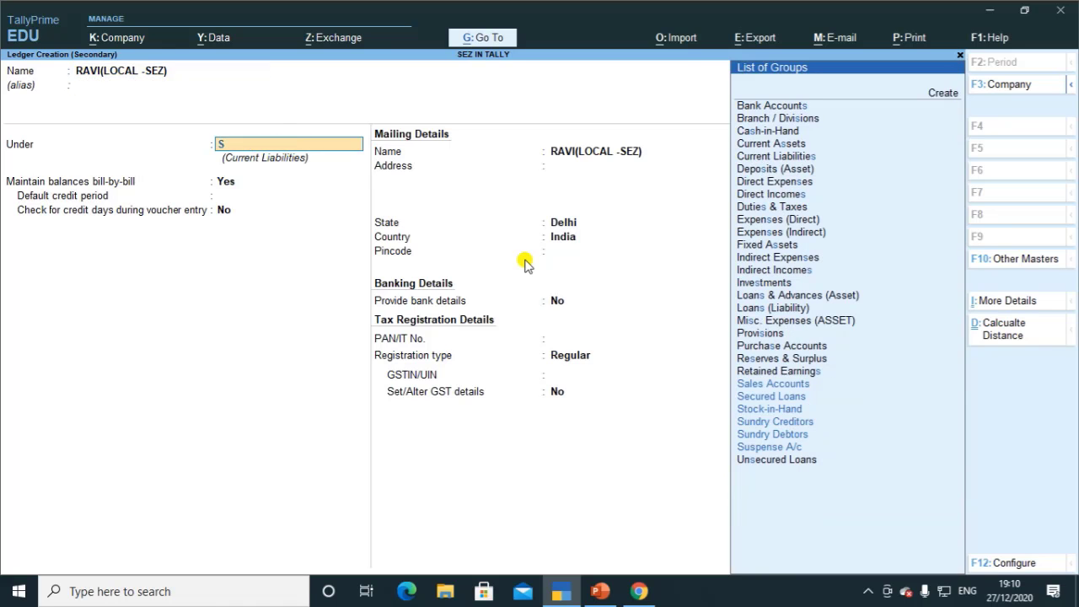
key("Down")
key("Down")
key("Down")
key("Down")
key("Return")
key("Return")
key("Return")
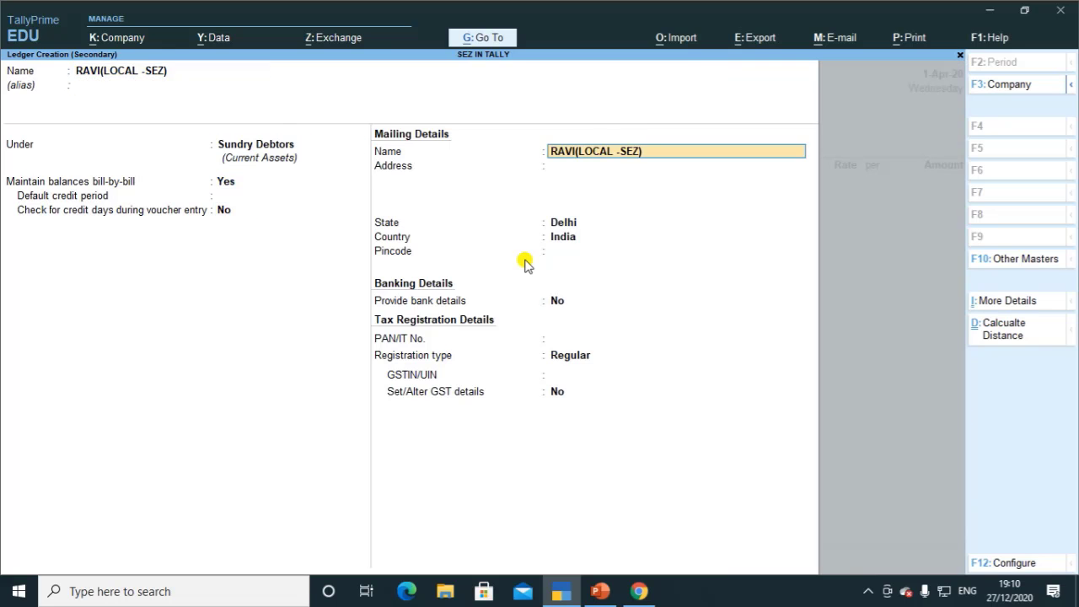
key("Return")
key("Return")
key("Return")
key("Return")
key("Return")
key("Return")
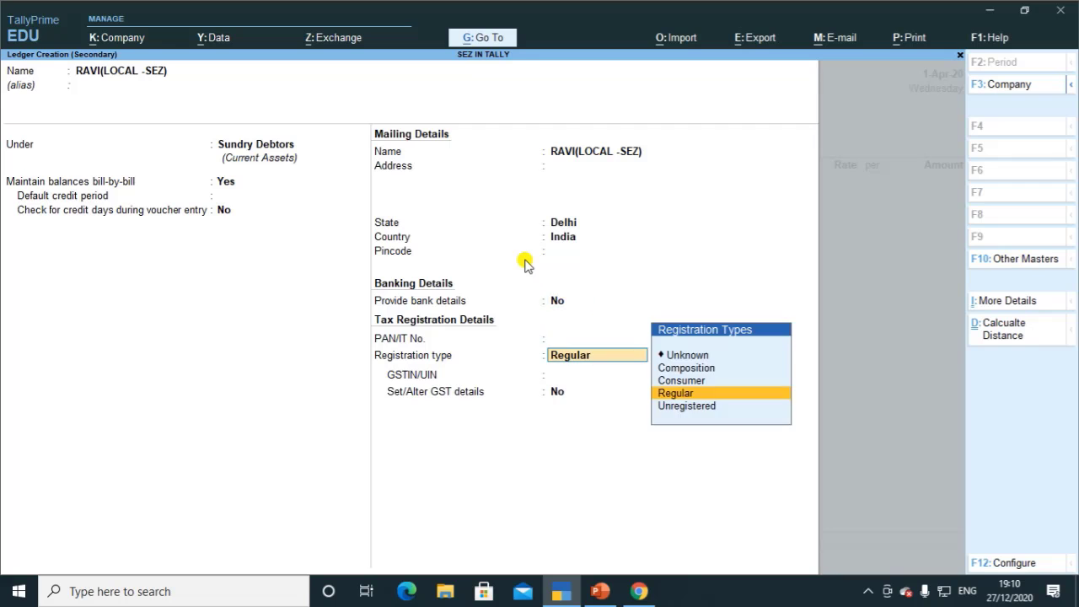
key("Return")
key("Return")
key("Return")
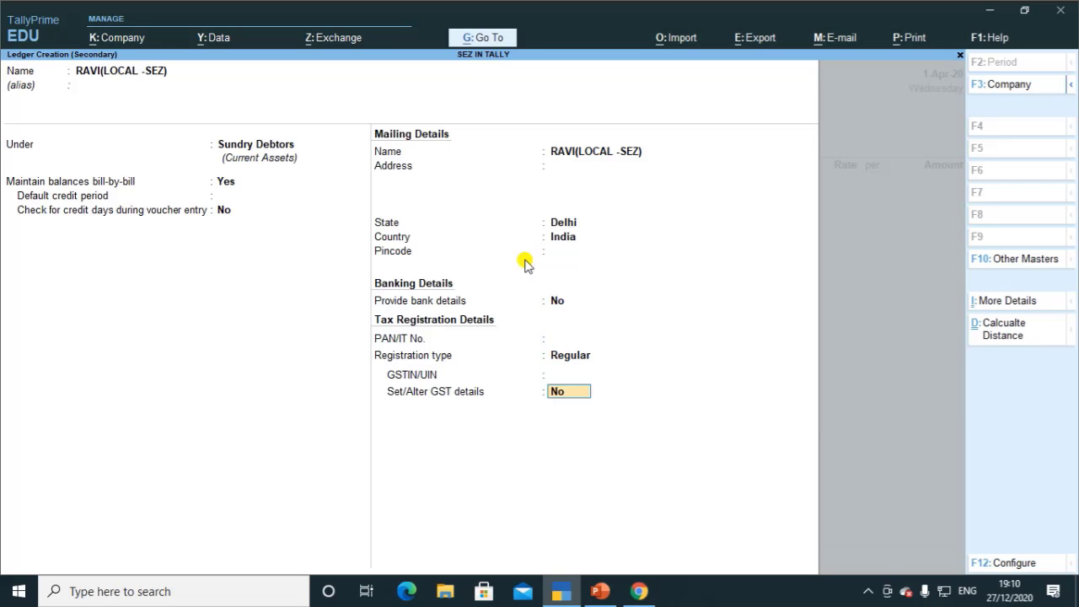
key("BackSpace")
Step: Paste the buyer's GSTIN, save the ledger, and accept Delhi as place of supply
key("alt+Tab")
key("alt+Tab")
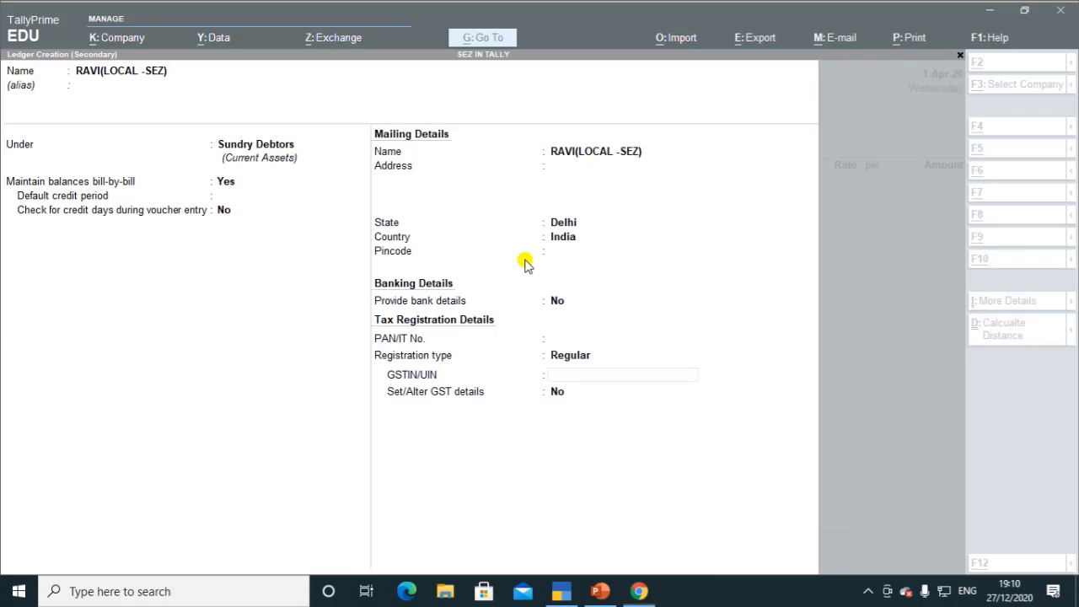
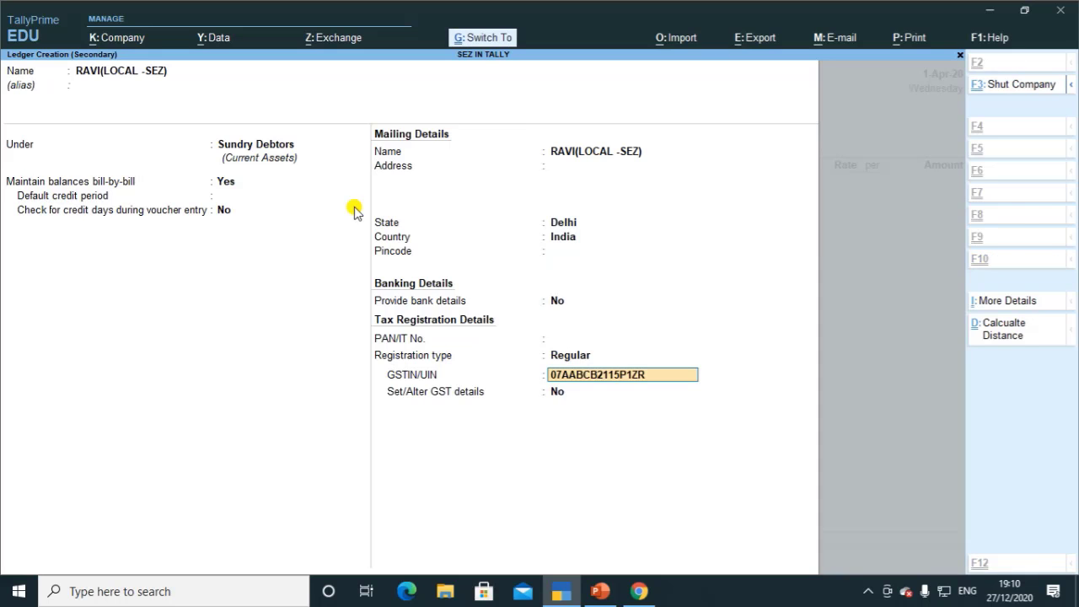
key("Return")
key("Return")
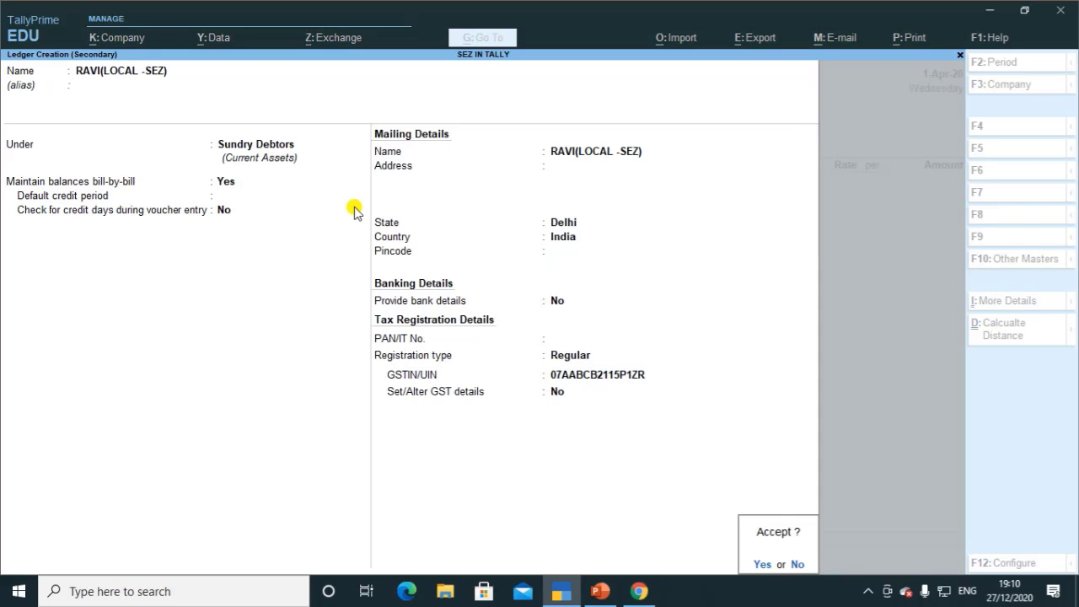
key("Return")
key("Return")
key("Return")
key("Return")
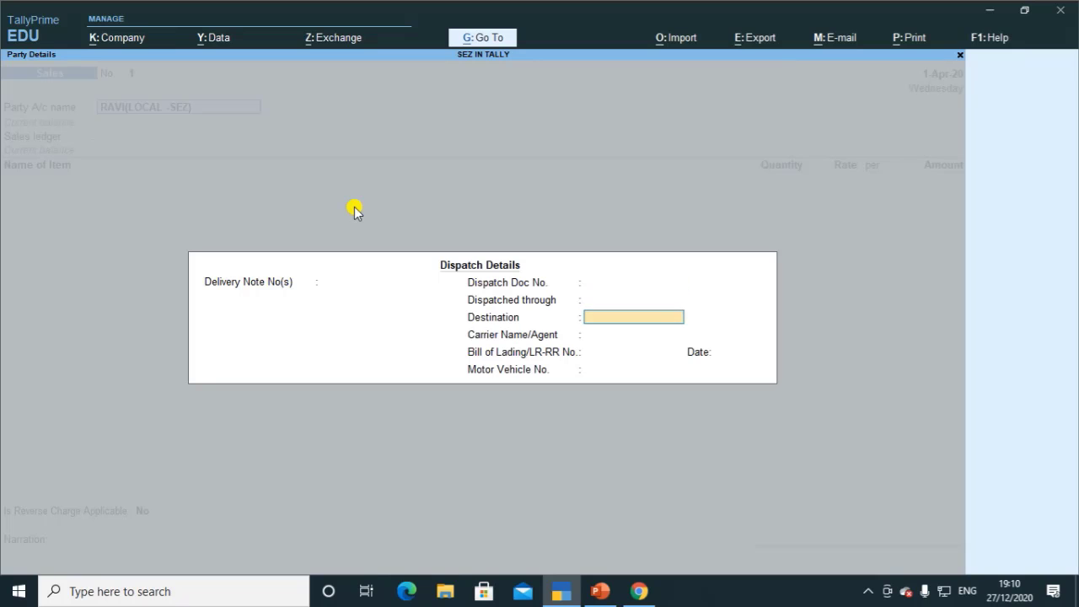
key("Return")
key("Return")
key("Return")
key("Return")
key("Return")
key("Return")
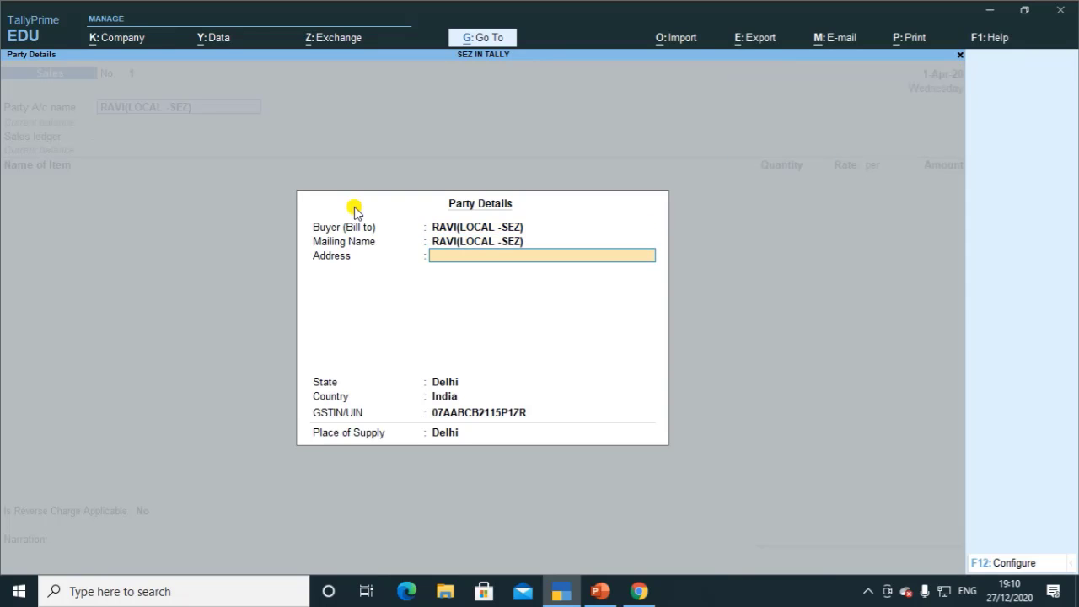
key("Return")
key("Return")
key("Return")
key("Return")
key("Return")
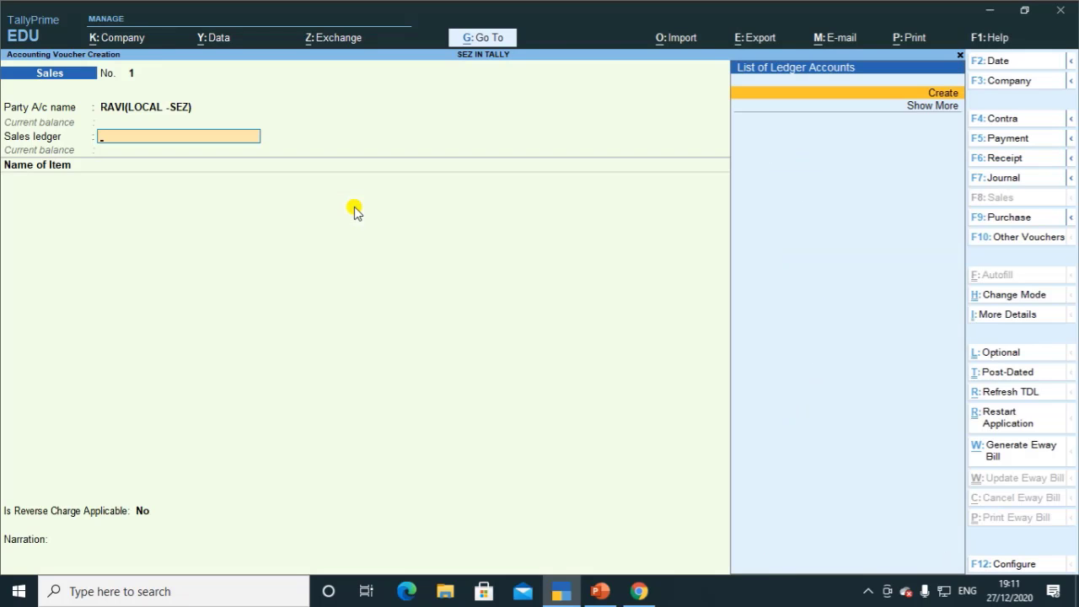
Step: Create a SALES ledger under Sales Accounts with type of supply Goods
key("Return")
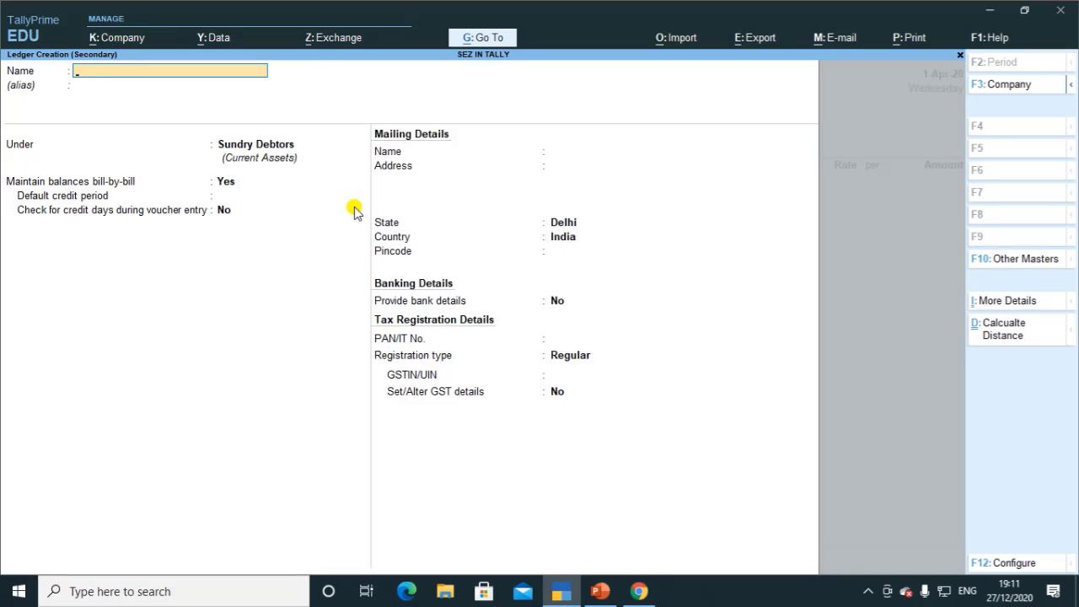
type("SALES")
key("Return")
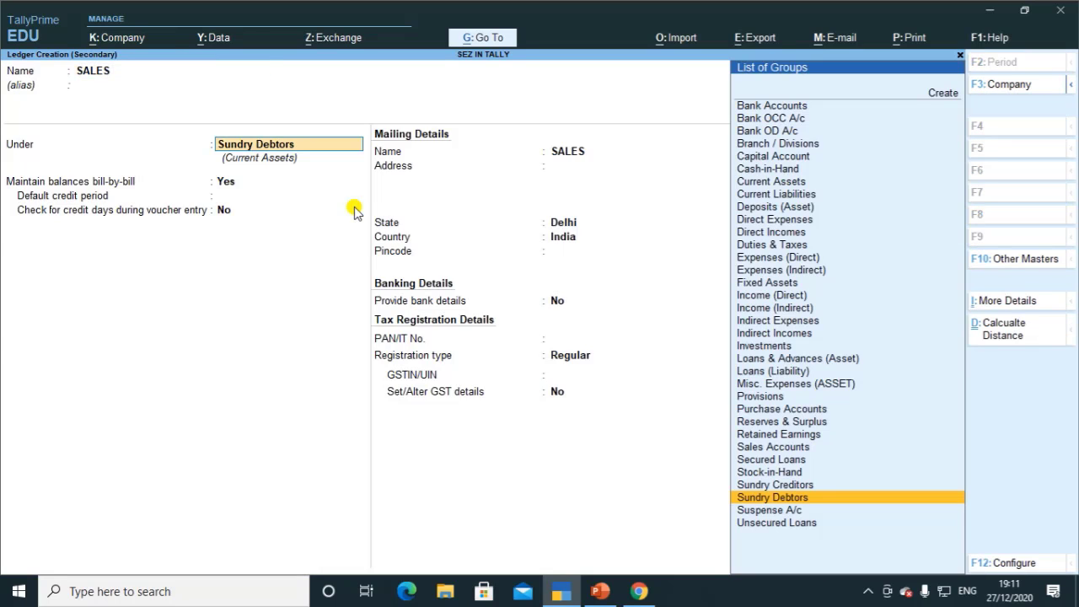
type("SA")
key("Return")
key("Return")
key("Return")
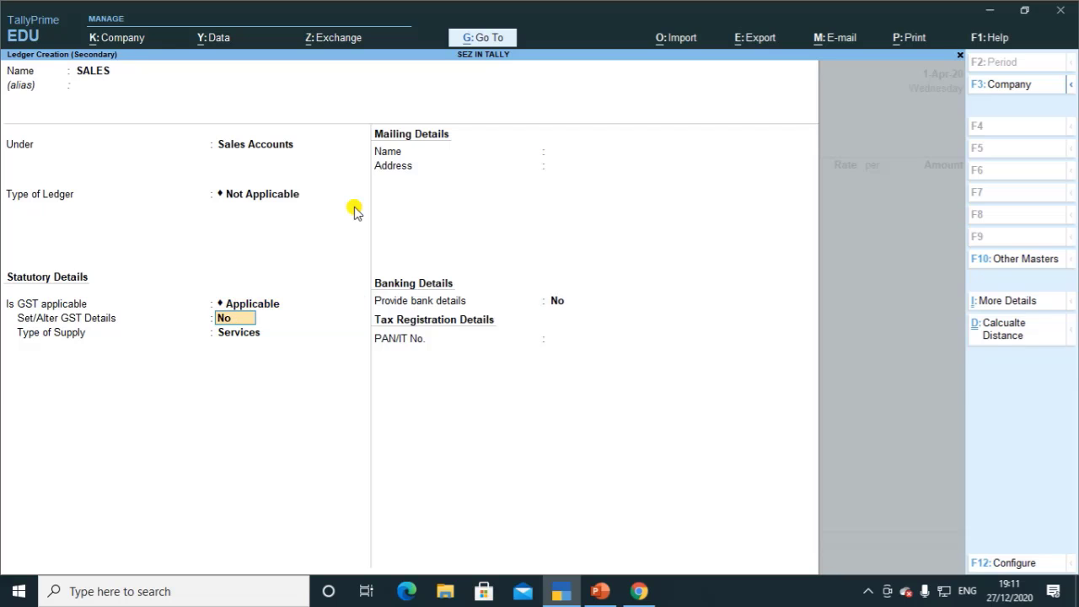
key("Return")
key("Up")
key("Return")
key("ctrl+a")
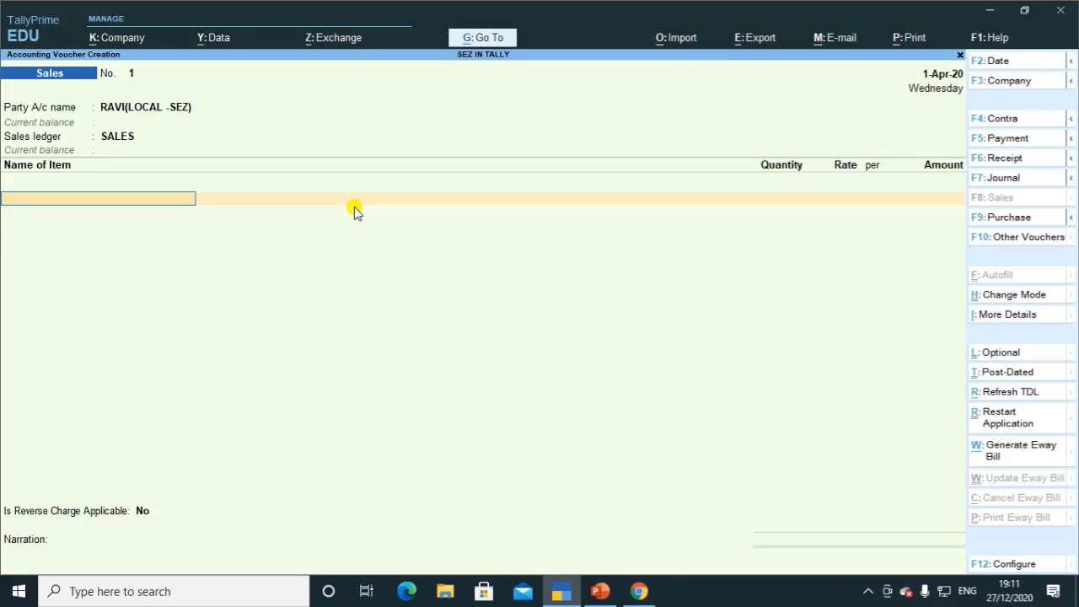
Step: Add 14 pcs Mobile at 15,000 each, then start an IGST line
key("Down")
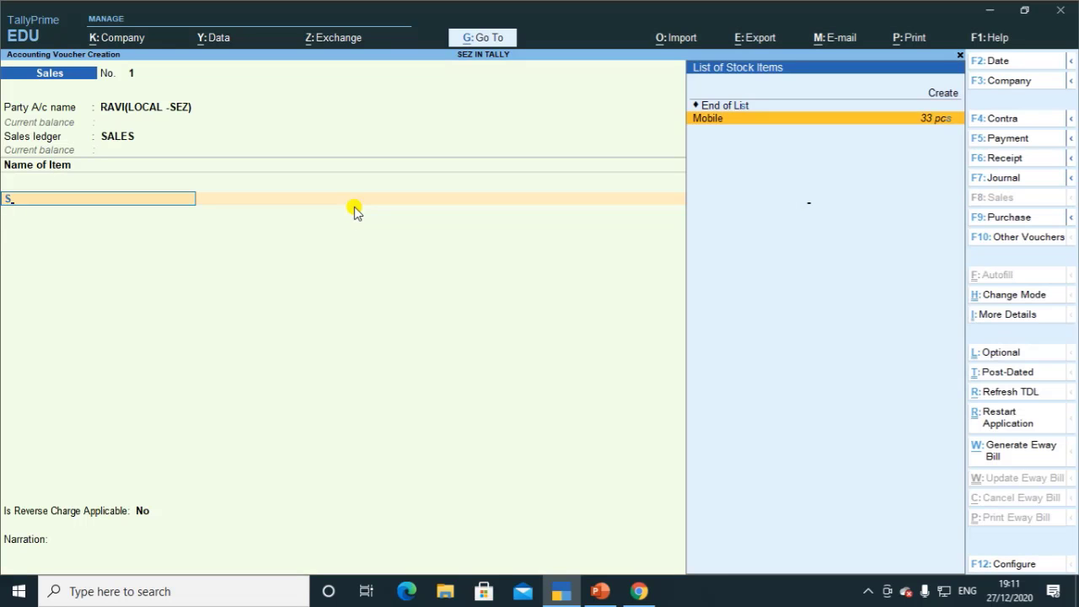
key("Return")
type("14")
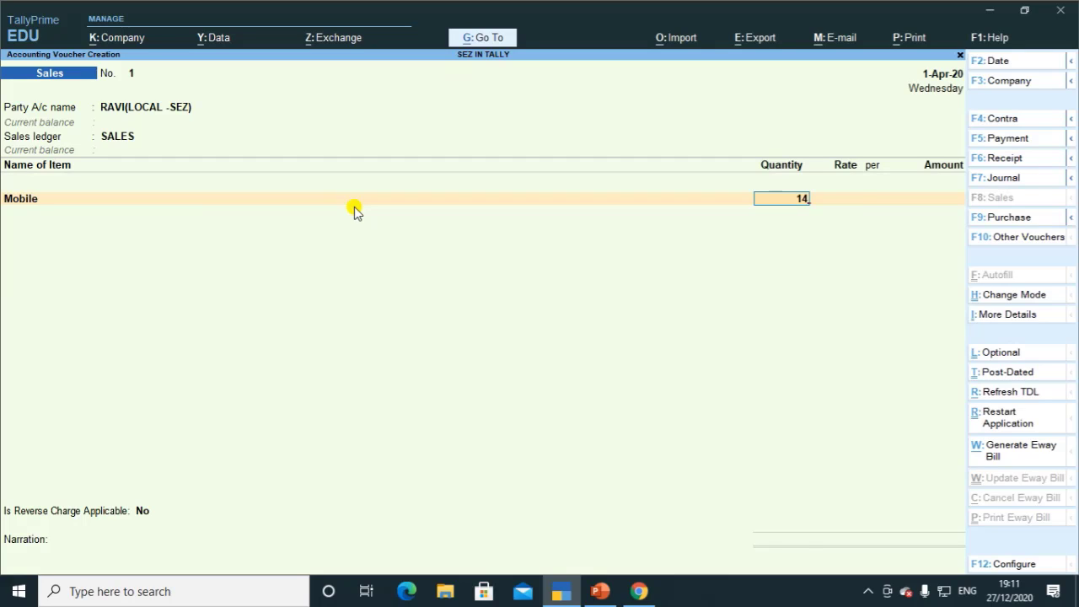
key("Return")
type("1")
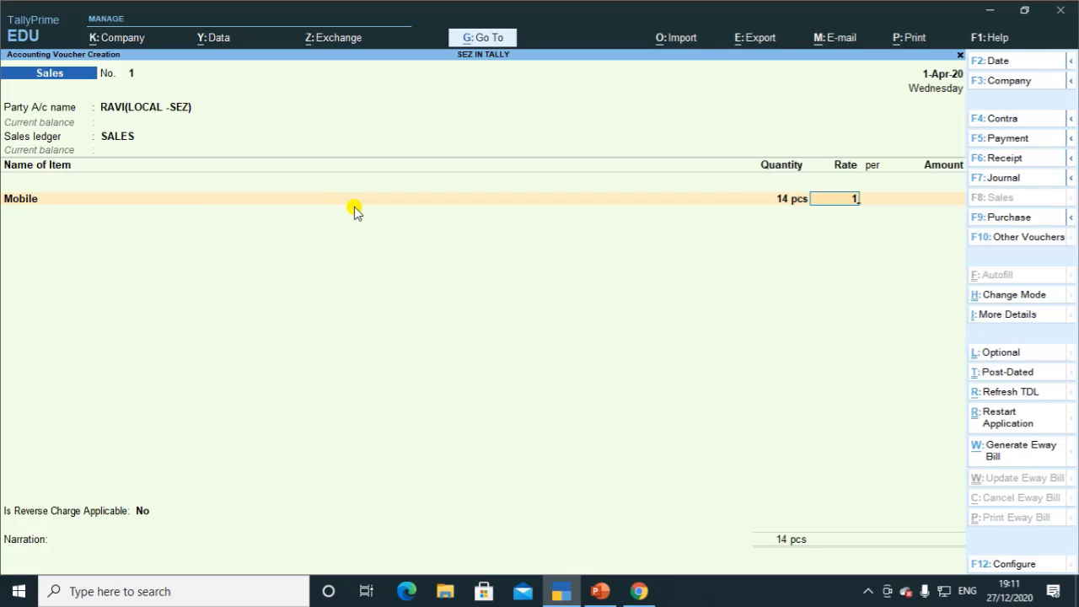
type("5,000")
key("Return")
key("Return")
key("Return")
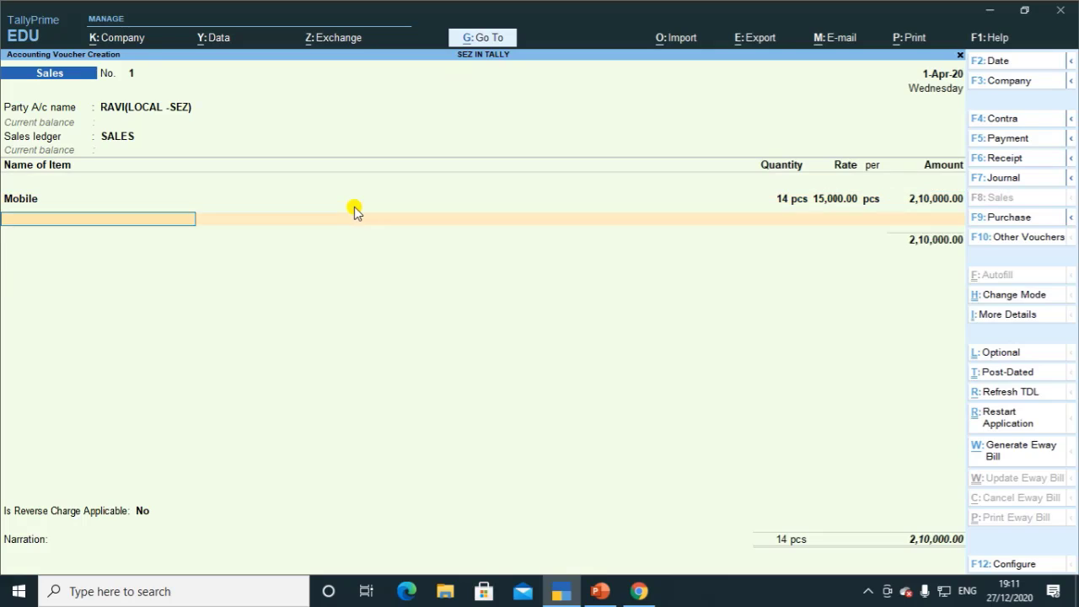
key("Return")
type("I")
key("Return")
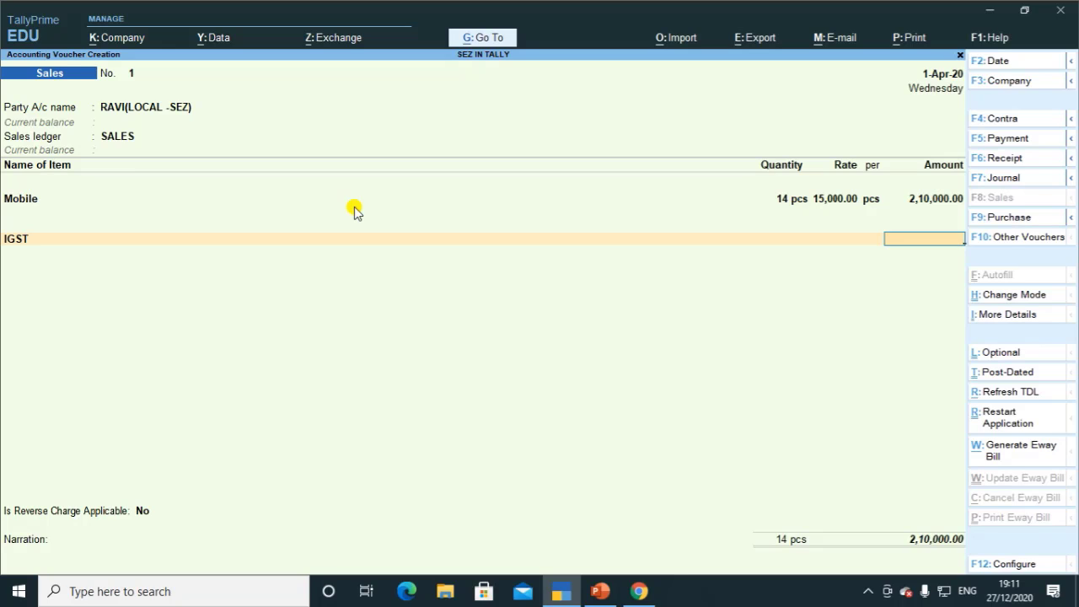
Step: Change the customer ledger's party type to SEZ, keeping Regular and the GSTIN, and accept Delhi supply
key("BackSpace")
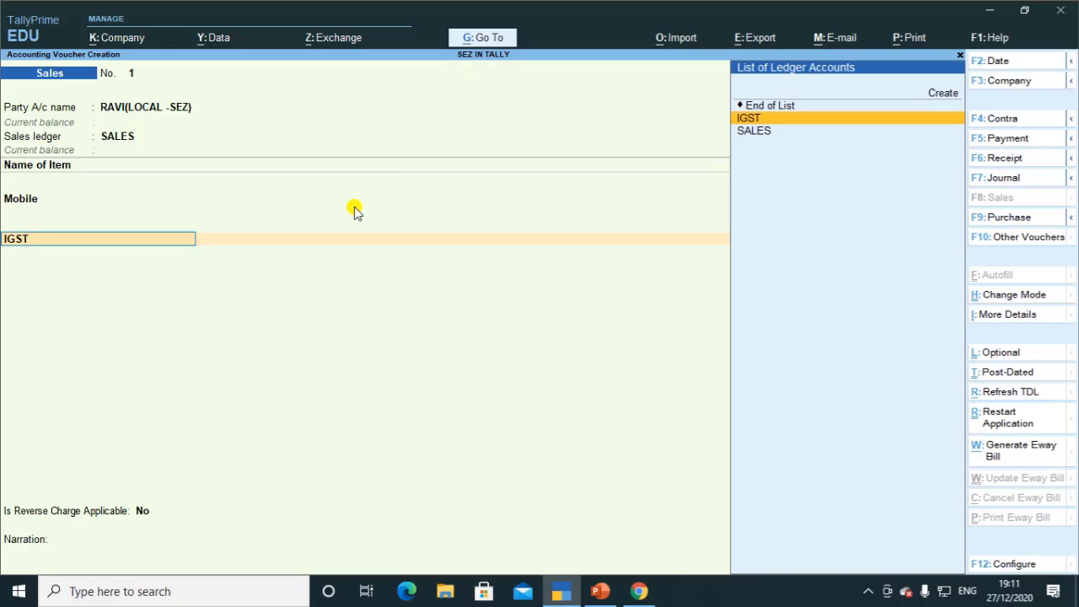
key("BackSpace")
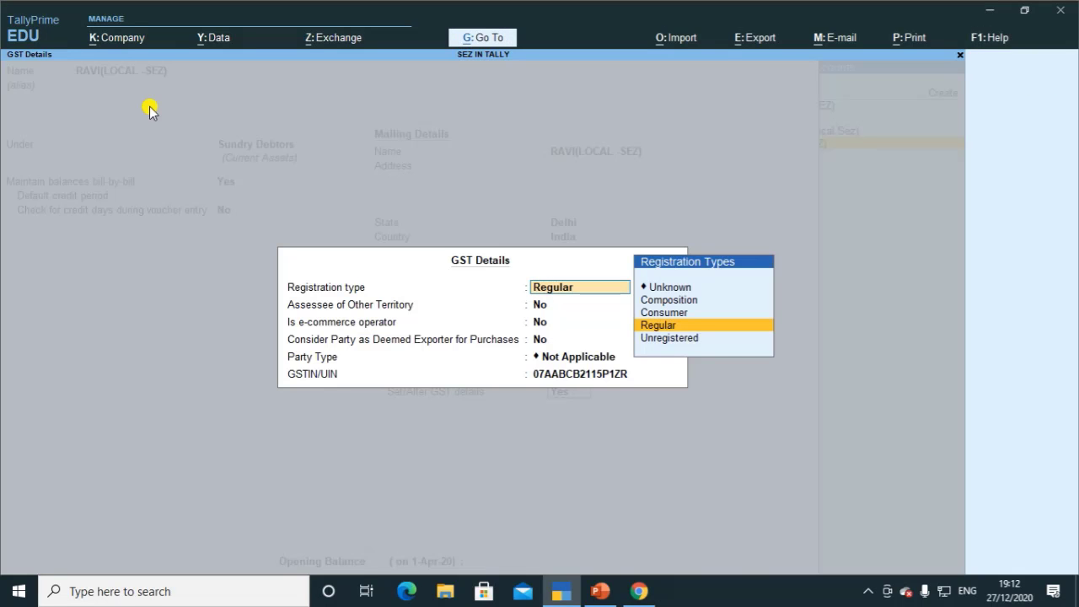
key("Return")
key("Return")
key("Return")
key("Return")
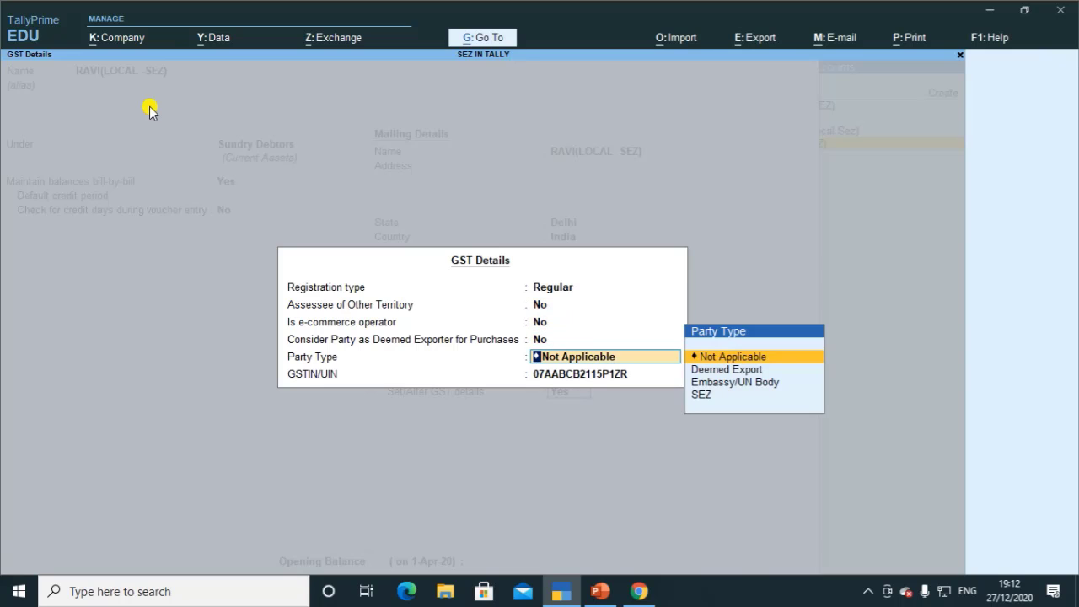
key("Down")
key("Down")
key("Down")
key("Return")
key("Return")
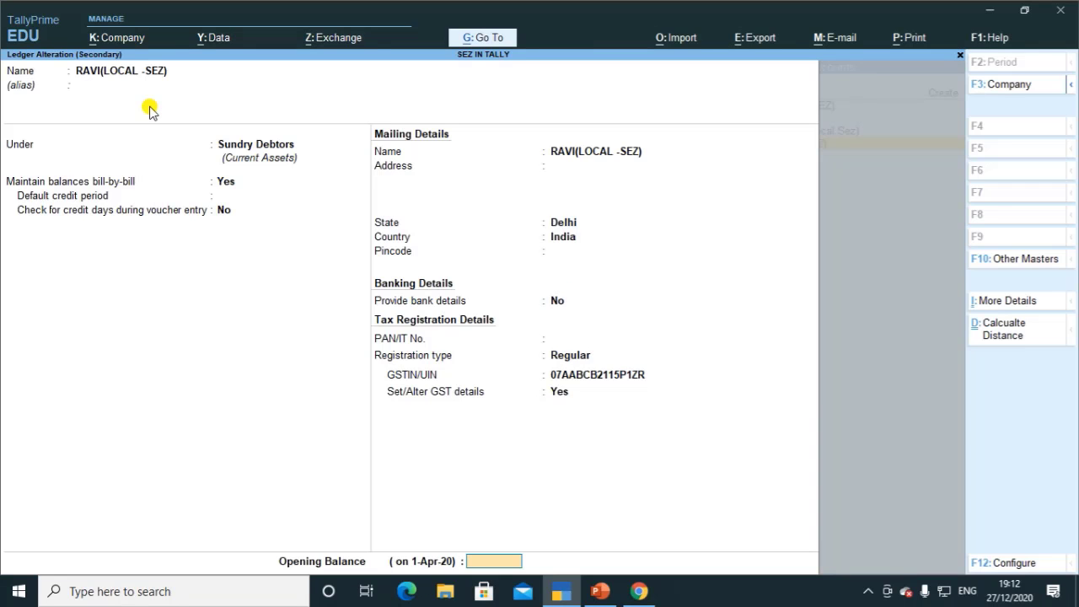
key("Return")
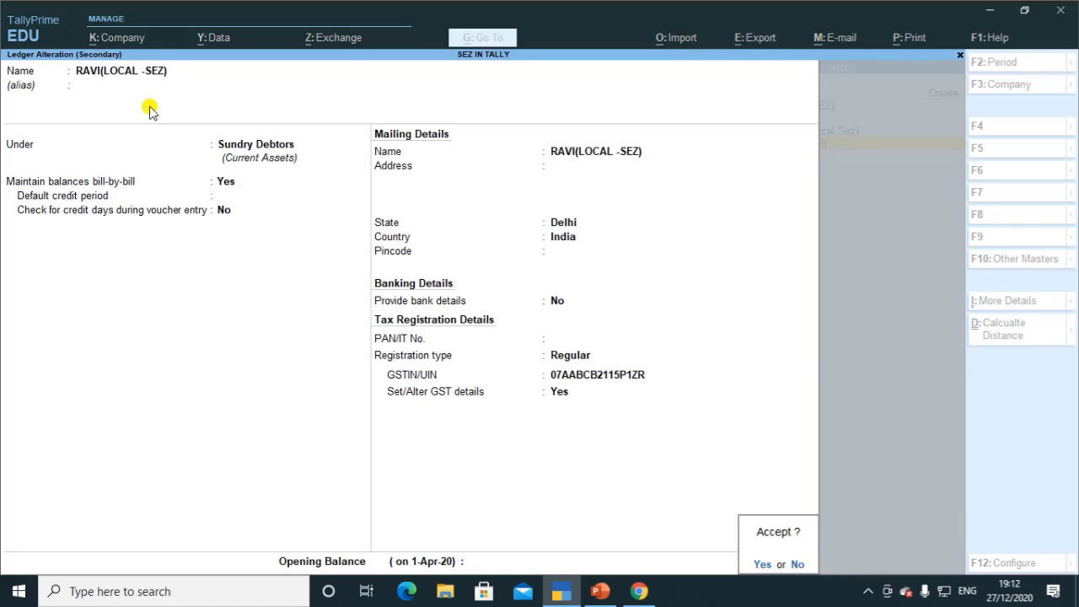
key("Return")
key("Return")
key("Return")
key("Return")
key("Return")
key("Return")
key("Return")
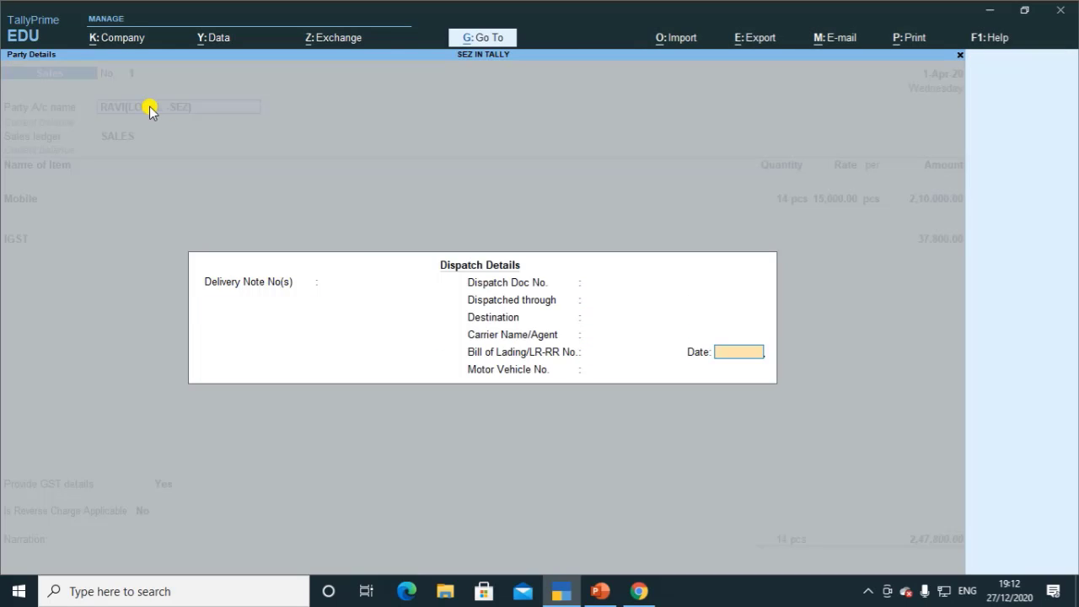
key("Return")
key("Return")
key("Return")
key("Return")
key("Return")
key("Return")
key("Return")
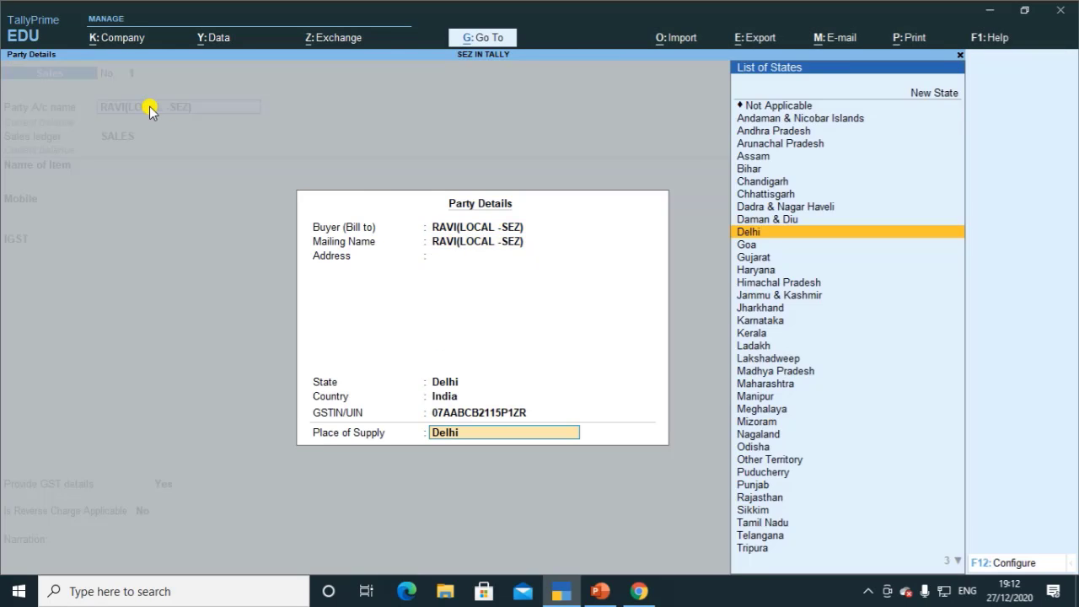
key("Return")
key("Return")
key("Return")
key("Return")
key("Return")
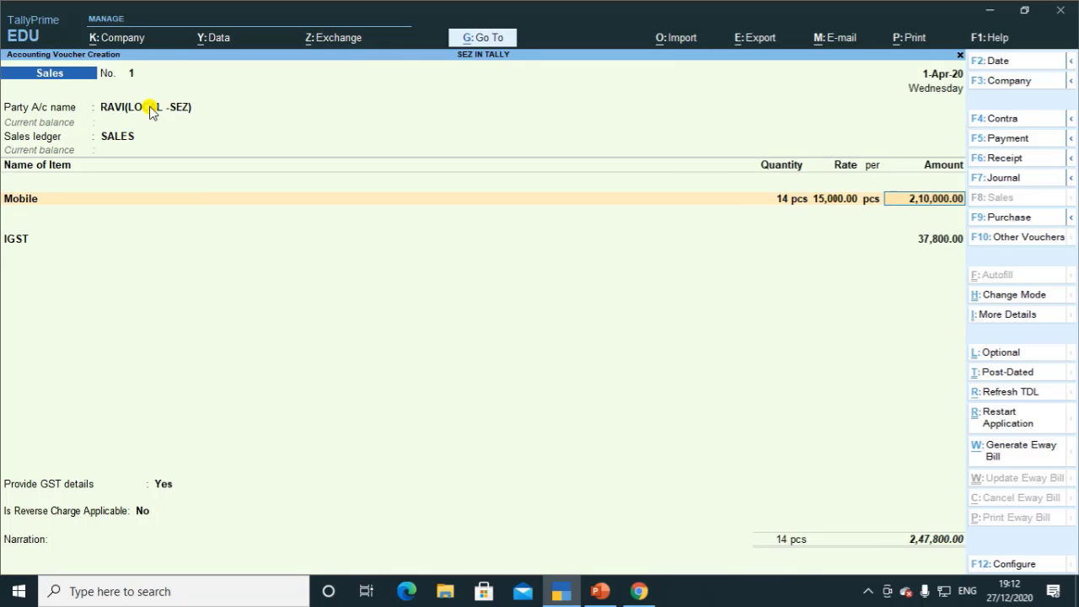
key("Return")
Step: Set Provide GST details to No and record the bill as New Ref 1 for 2,47,800.00
key("Return")
key("Return")
key("Return")
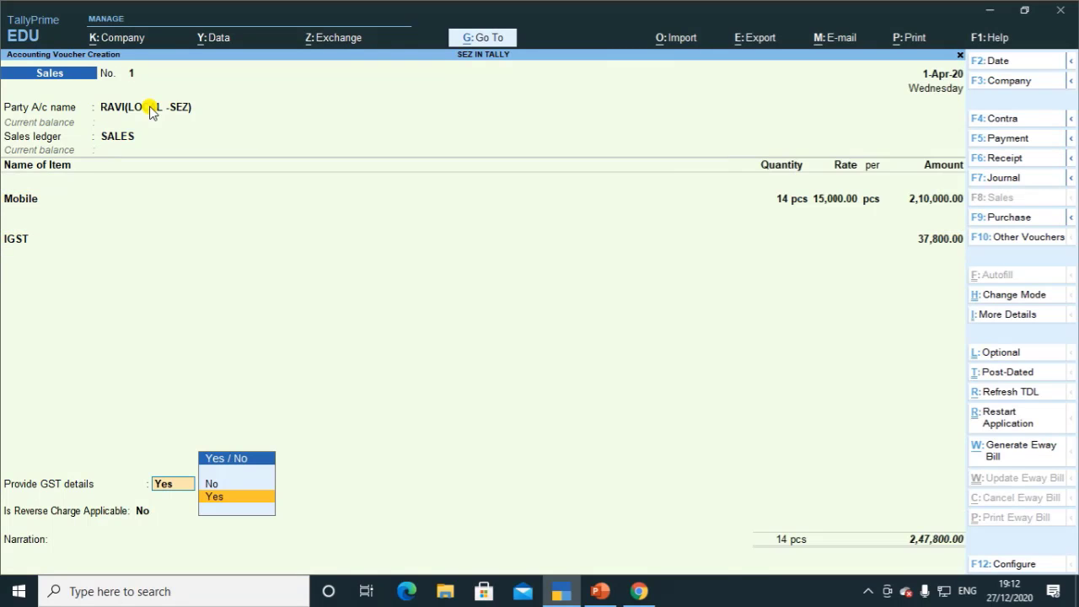
key("Up")
key("Return")
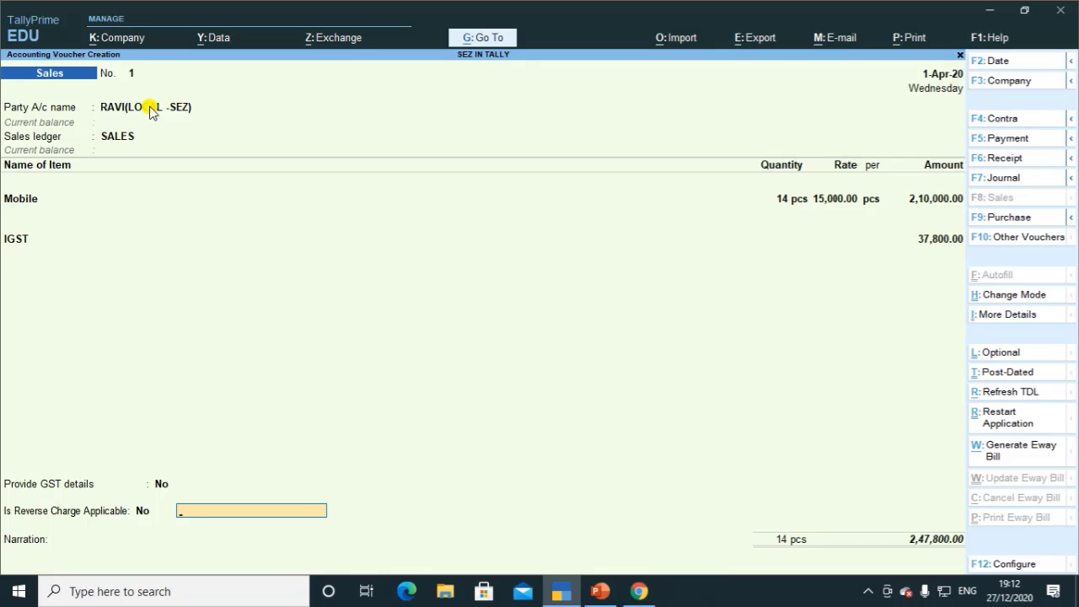
left_click(868, 590)
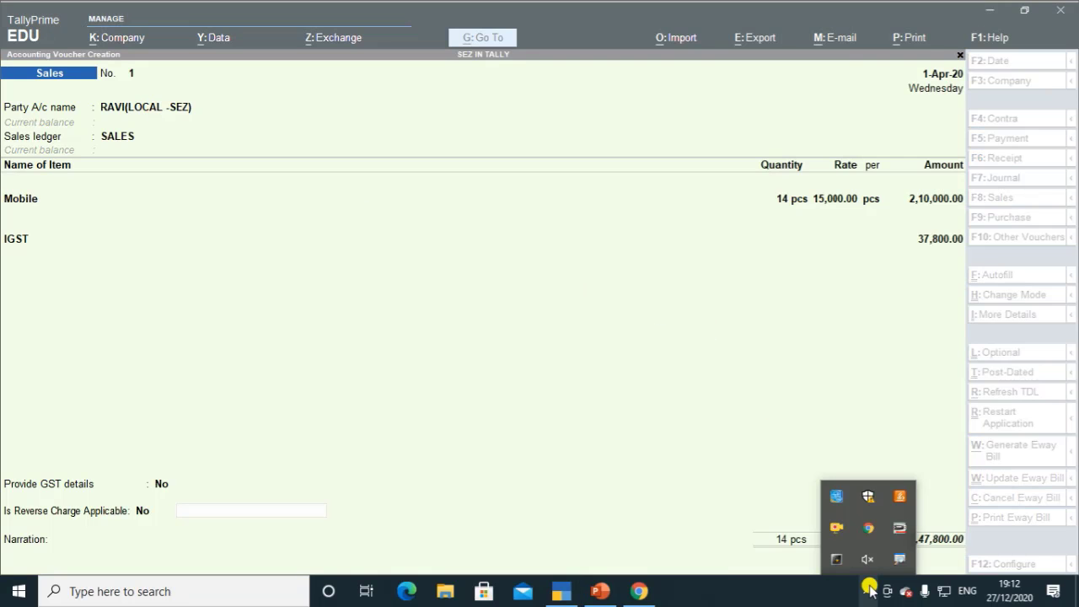
left_click(868, 590)
left_click(530, 327)
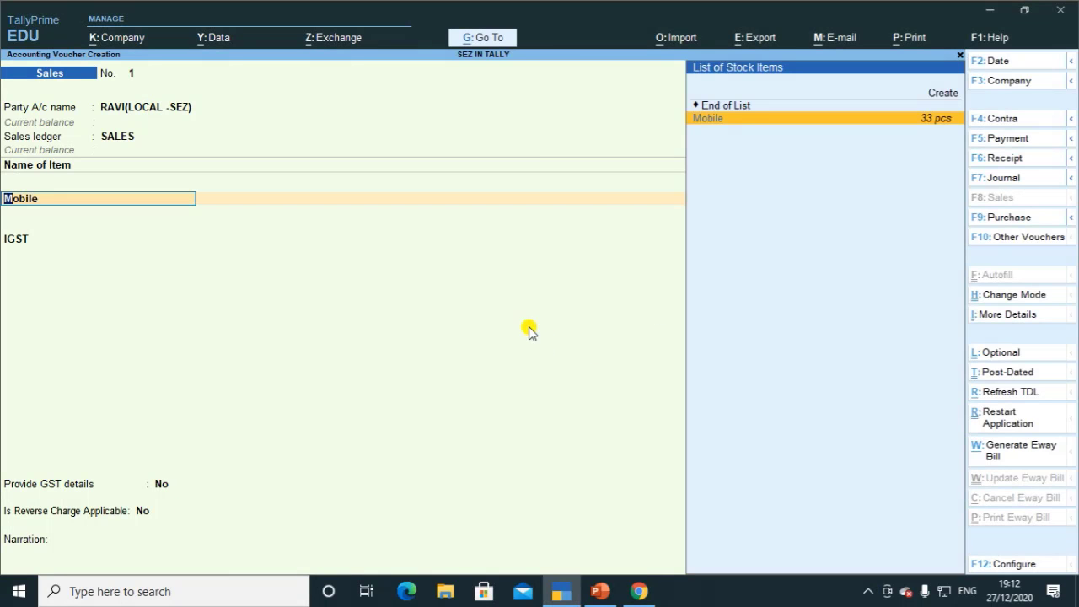
key("Return")
key("Return")
key("Return")
key("Return")
key("Return")
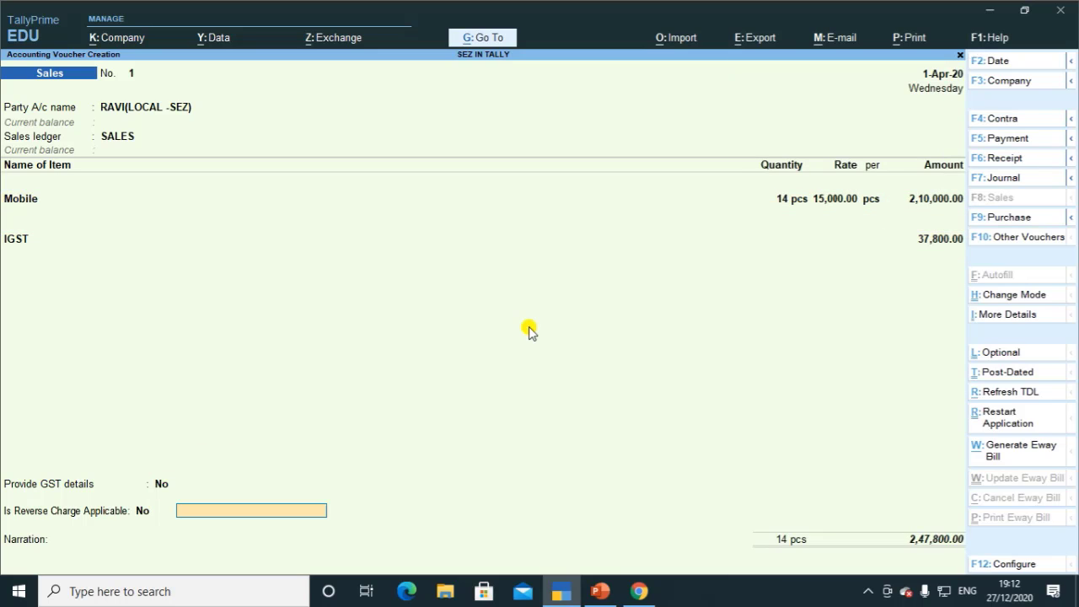
key("Return")
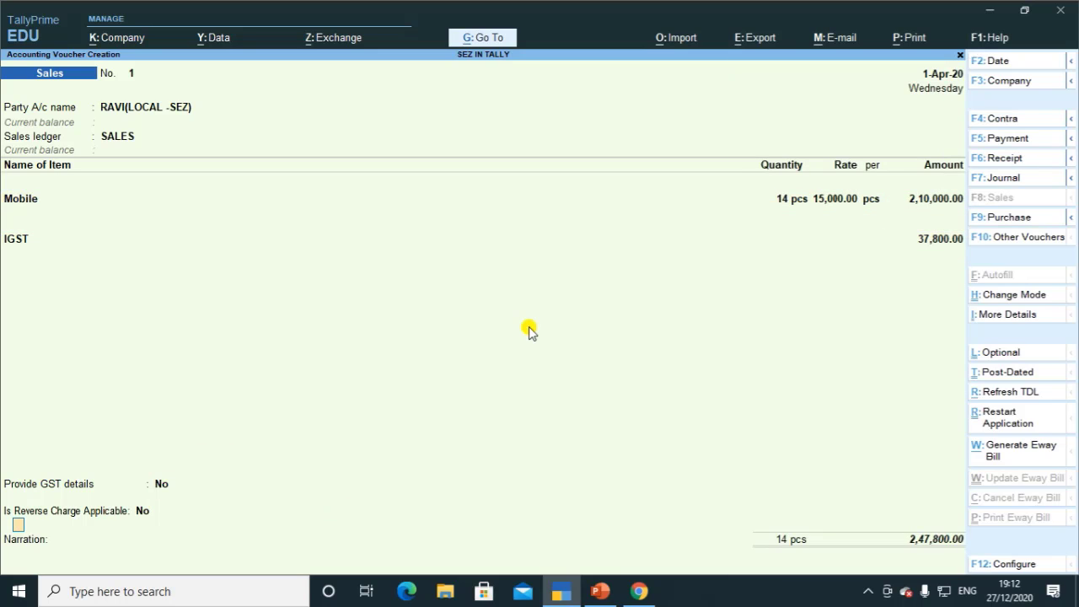
key("Return")
key("Return")
key("Return")
key("Return")
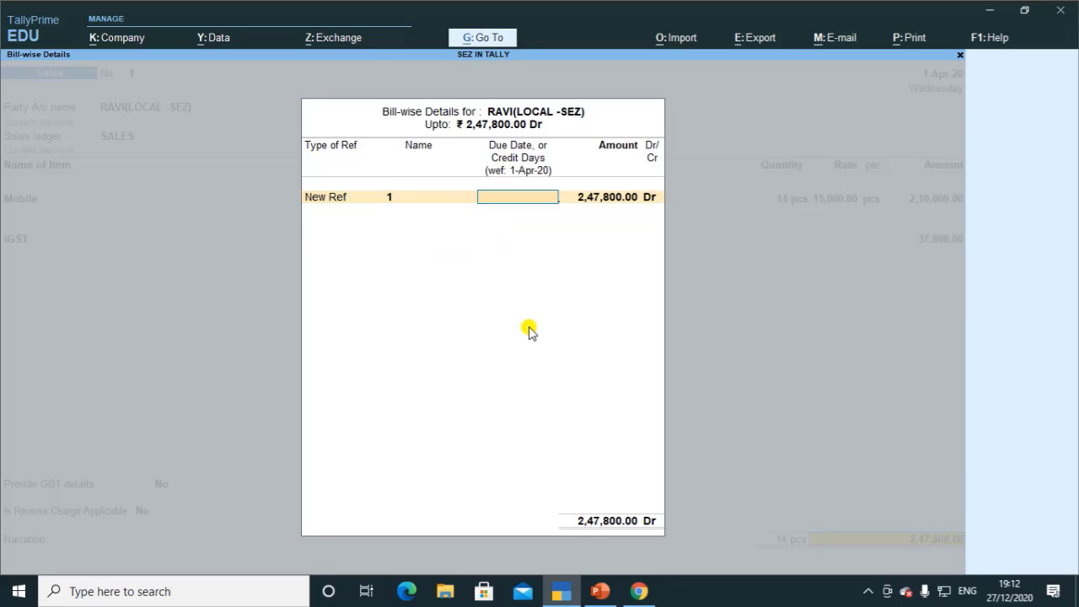
key("Return")
key("Return")
key("Return")
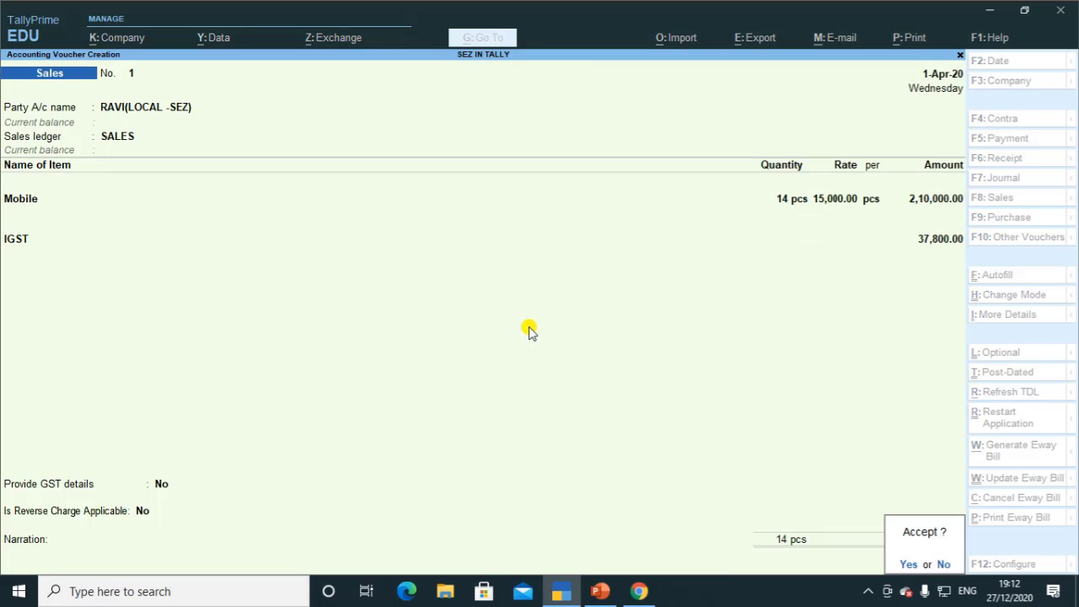
key("Return")
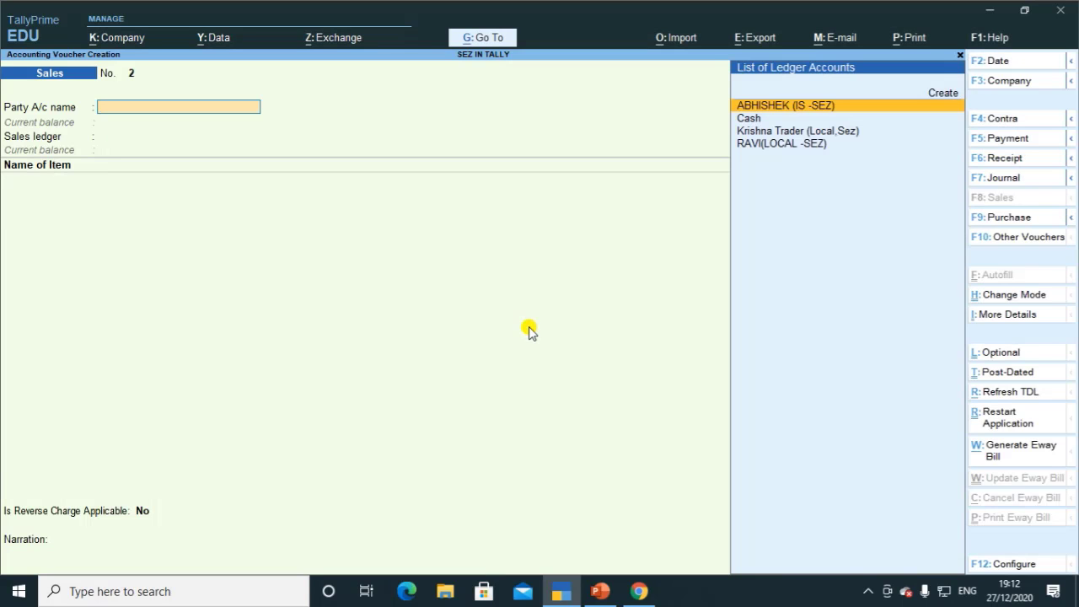
Step: Open GSTR-1 to review the single B2B invoice worth 2,47,800
key("Escape")
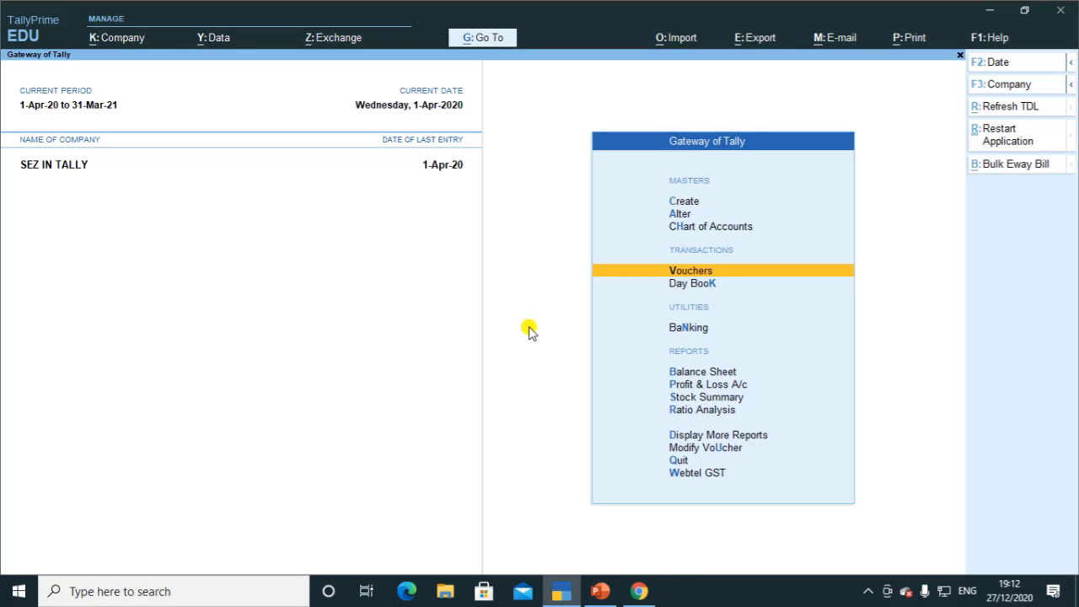
key("d")
key("Down")
key("Down")
key("Down")
key("Down")
key("Down")
key("Down")
key("Down")
key("Down")
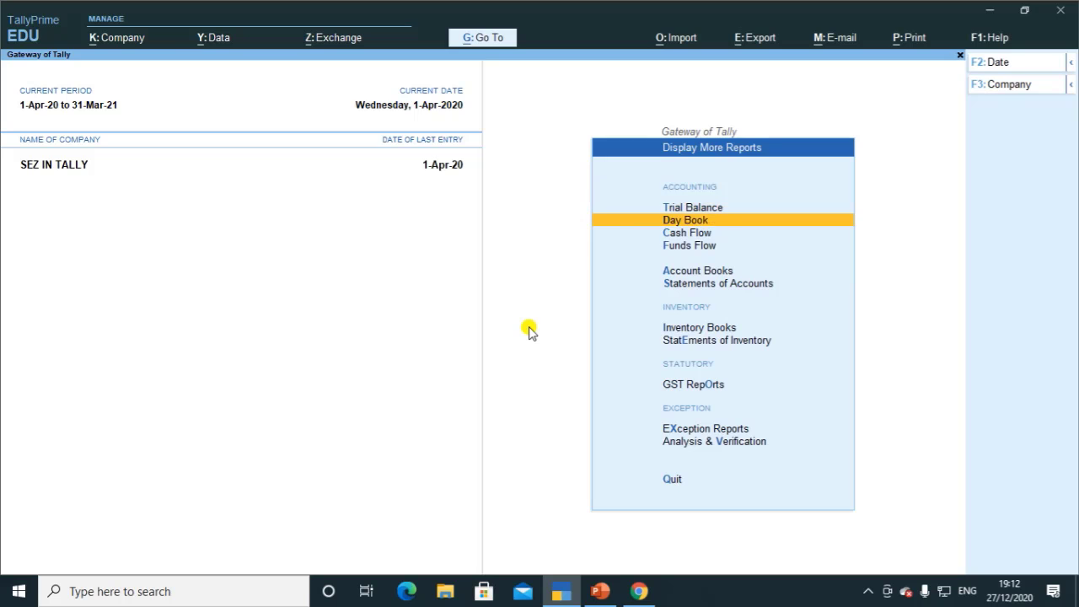
key("Return")
key("Return")
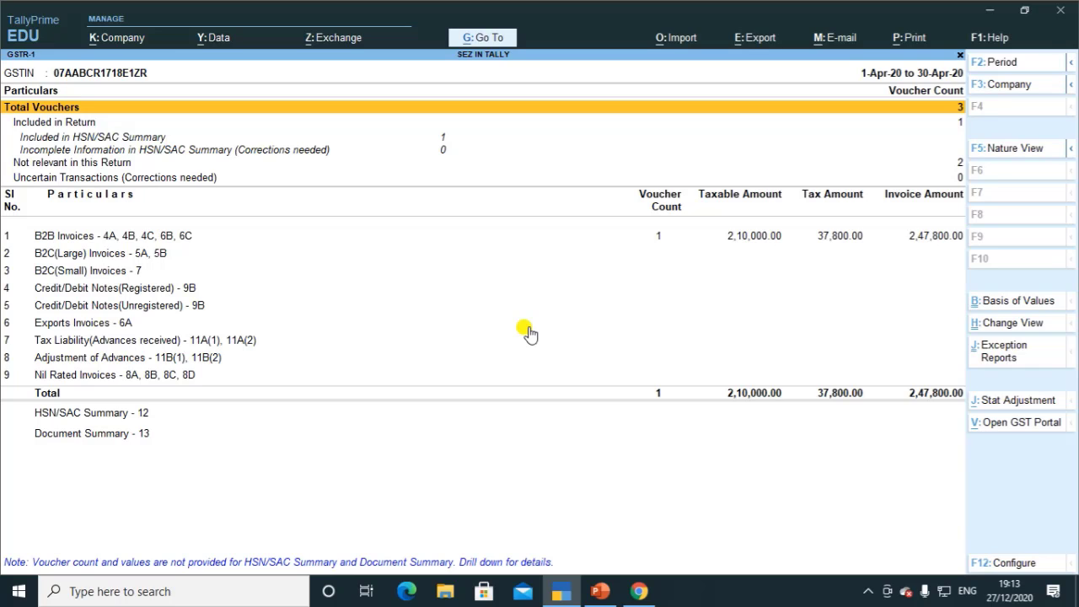
Step: Close the reports and return to voucher entry with a blank sales voucher No. 2
key("Escape")
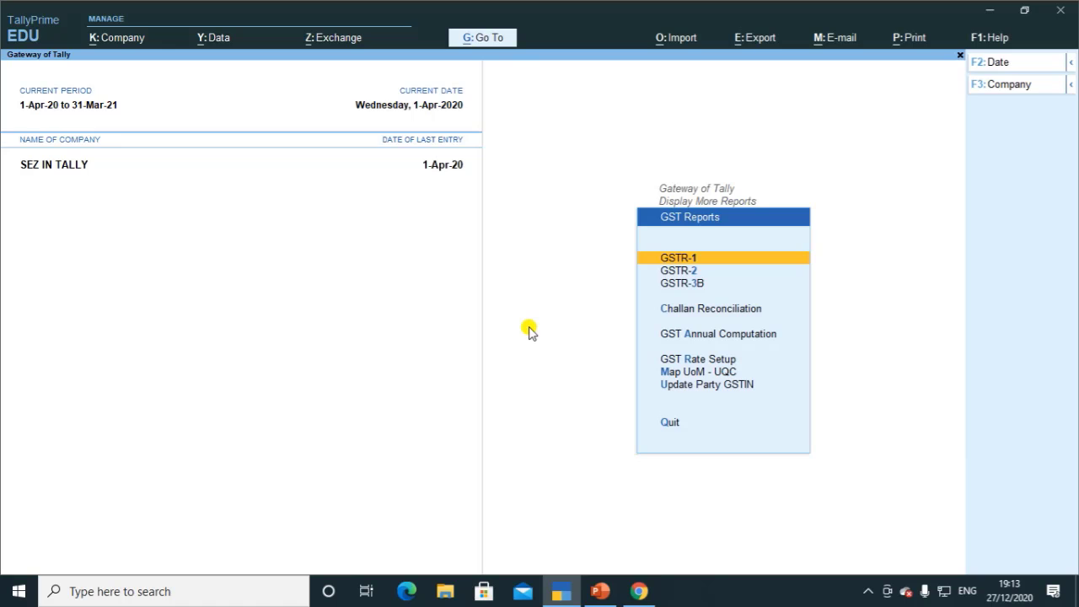
key("Escape")
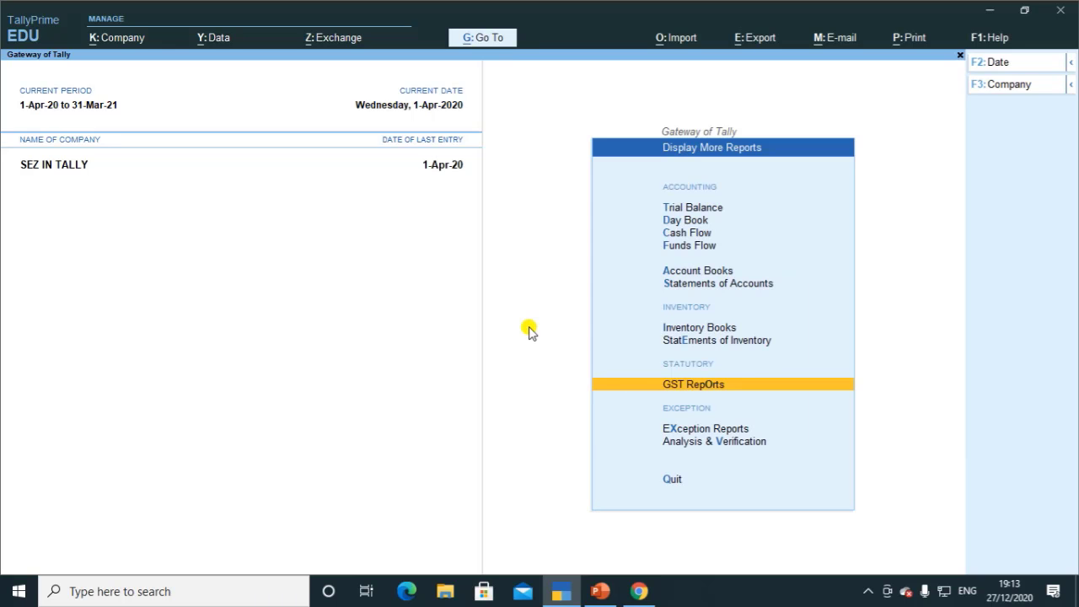
key("Up")
key("Up")
key("Up")
key("Up")
key("Escape")
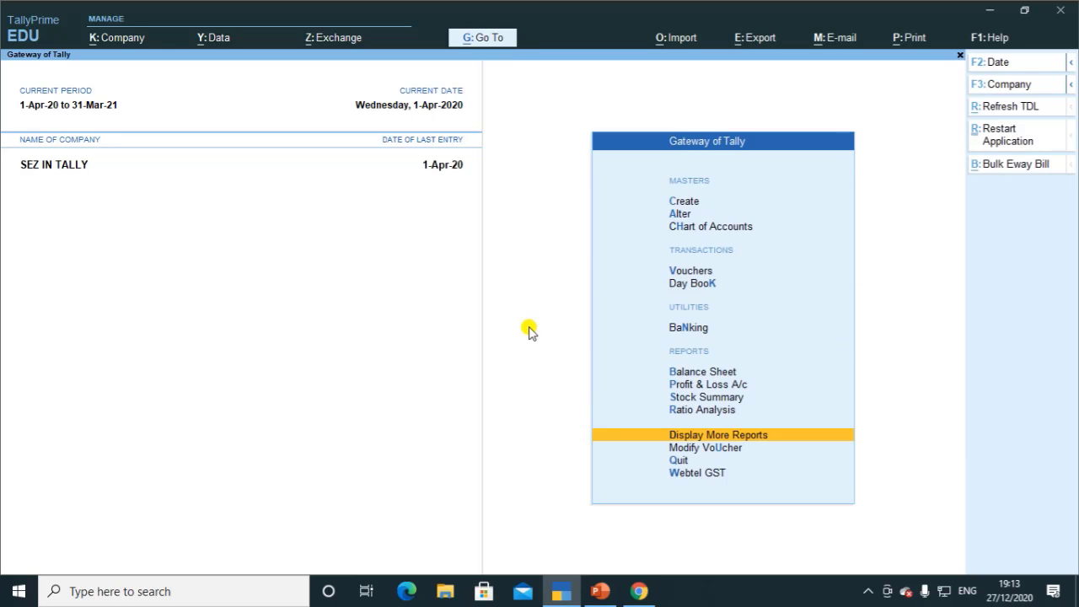
key("Up")
key("Up")
key("Up")
key("Up")
key("Up")
key("Up")
key("Up")
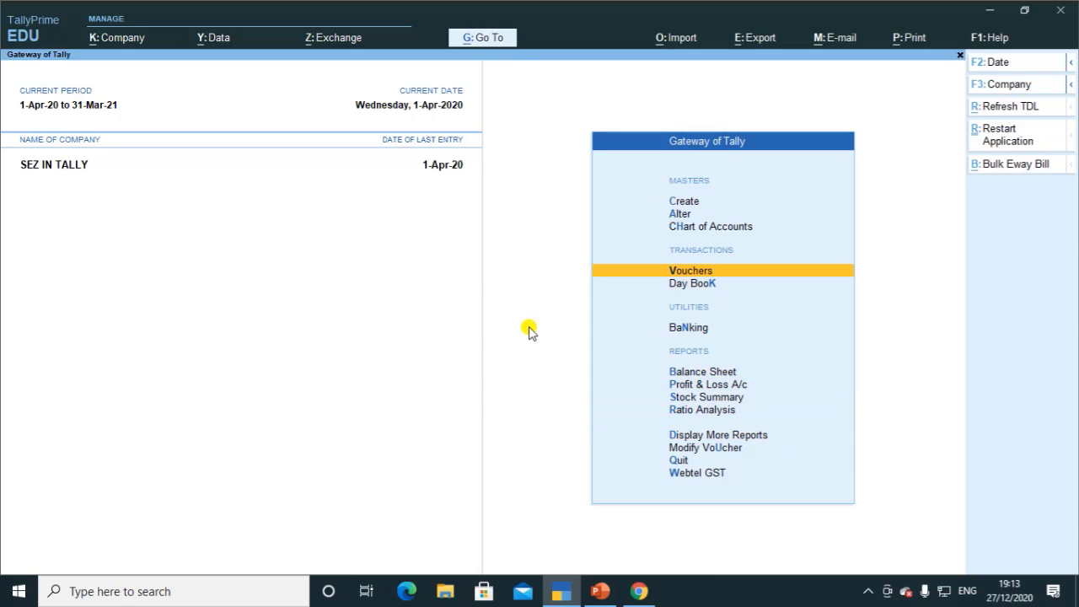
key("Return")
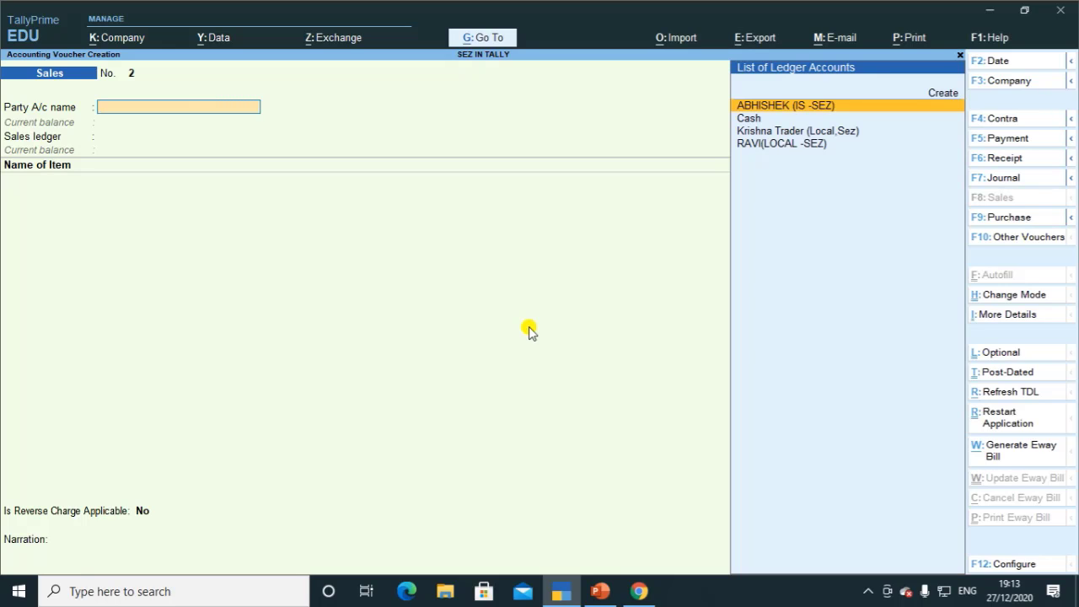
Step: Switch the blank sales voucher to a purchase voucher, No. 3, using F9
key("Down")
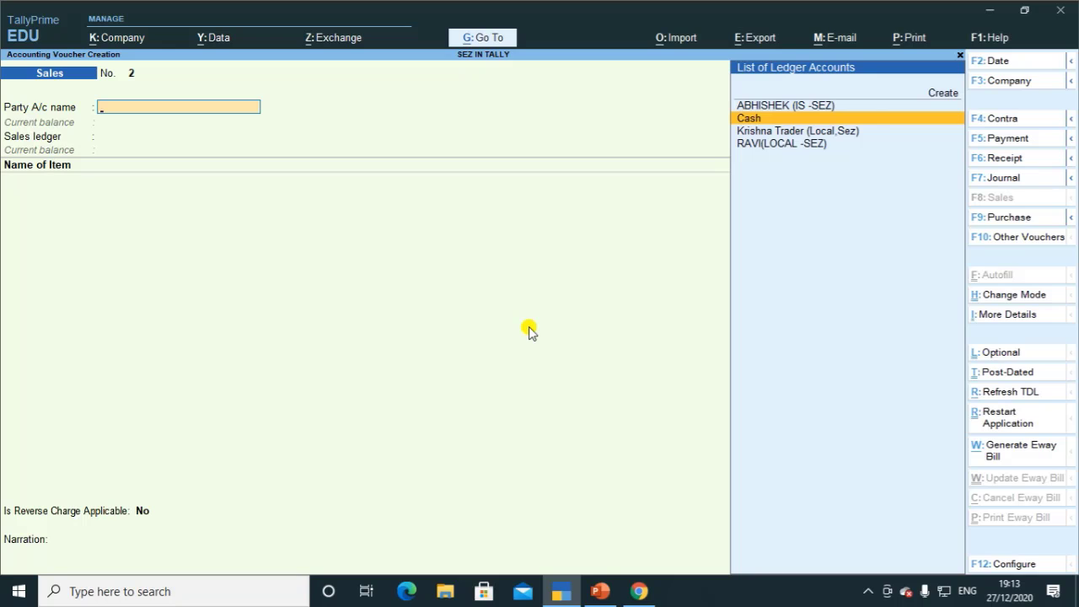
key("F9")
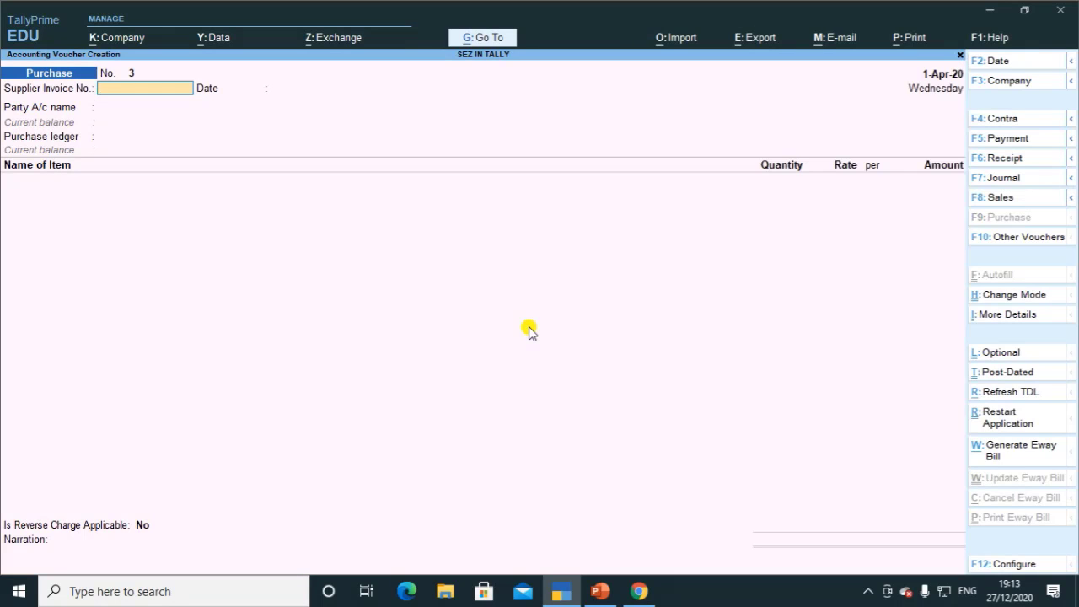
Step: Enter supplier invoice 003 with the local SEZ supplier as party and Purchase A/c as ledger
type("003")
key("Return")
key("Return")
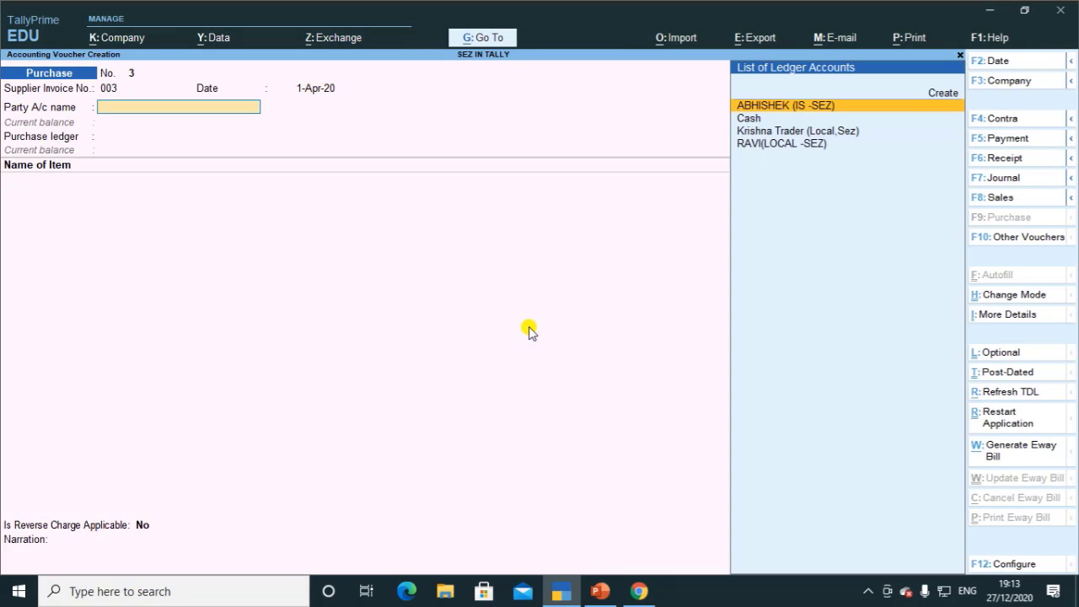
key("Down")
key("Down")
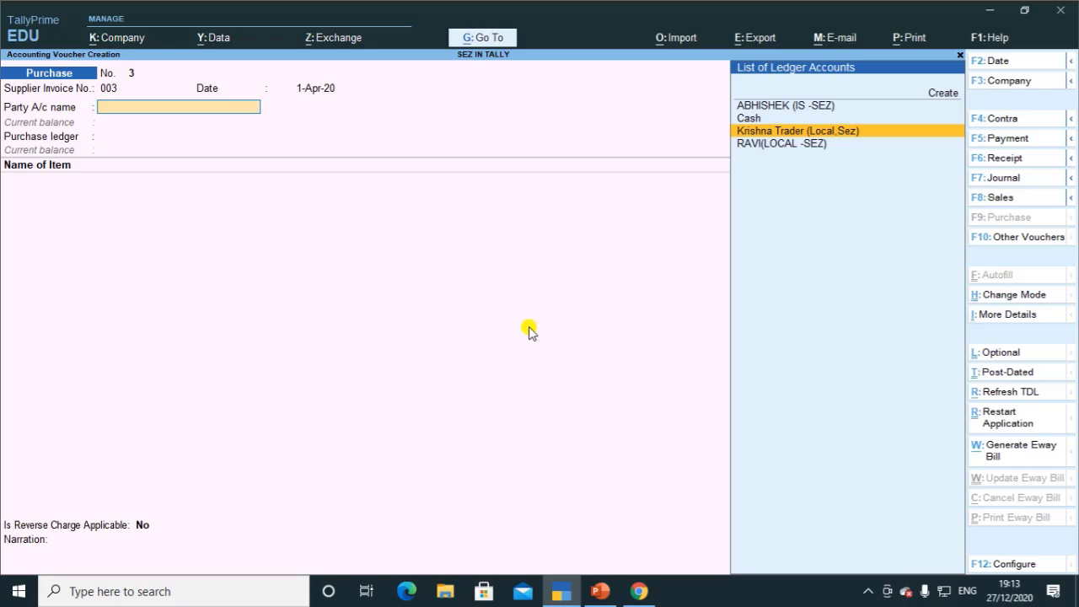
key("Return")
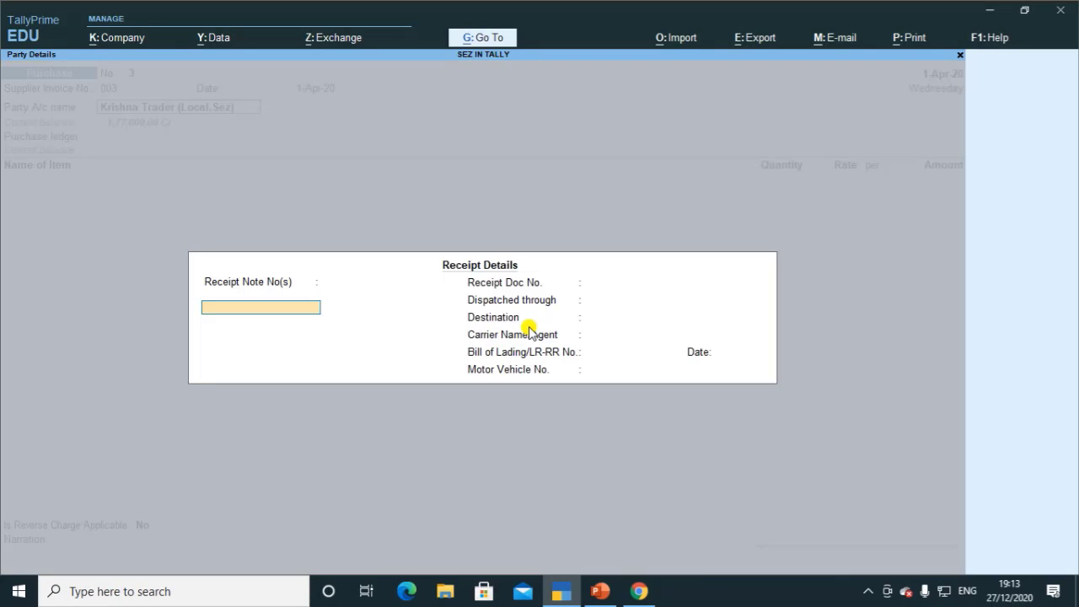
key("Return")
key("Return")
key("Return")
key("Return")
key("Return")
key("Return")
key("Return")
key("Return")
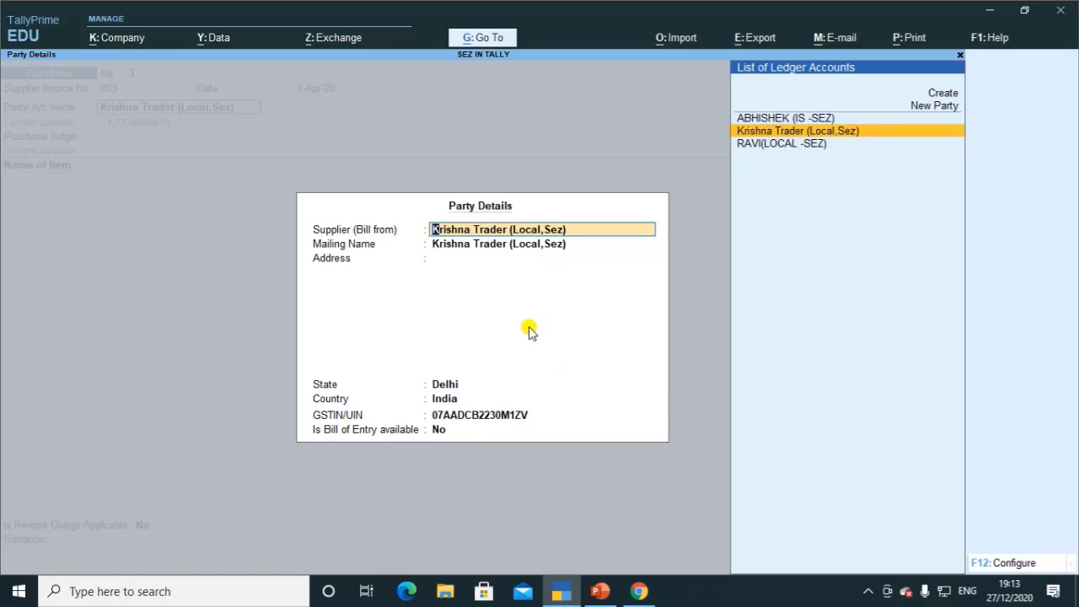
key("Return")
key("Return")
key("Return")
key("Return")
key("Return")
key("Return")
key("Return")
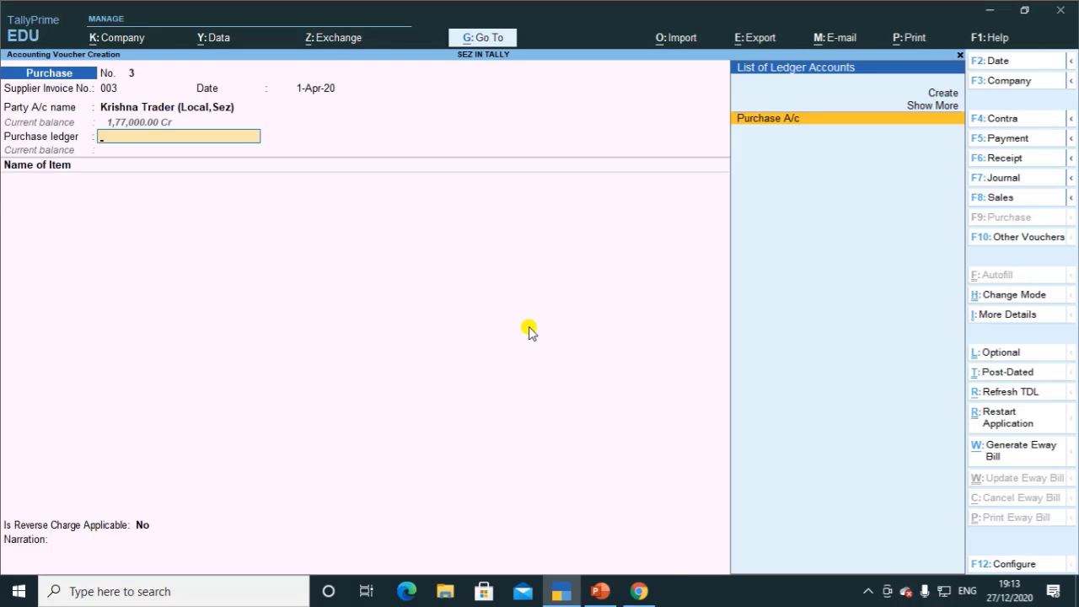
key("Return")
Step: Open the F12 voucher configuration and move through the General Details options
key("BackSpace")
key("F12")
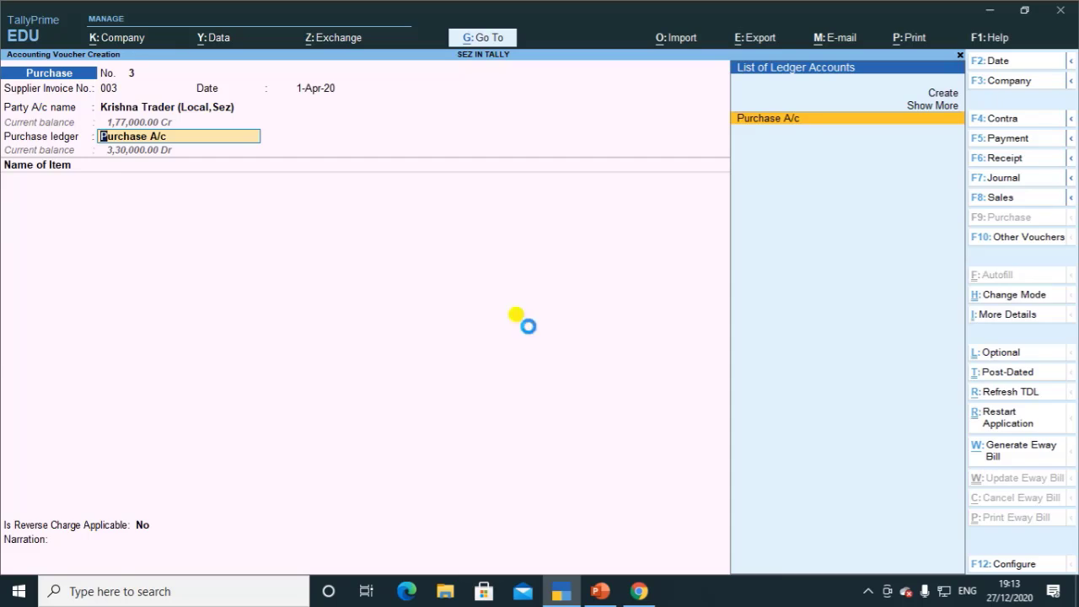
key("Return")
key("Return")
key("Return")
key("Return")
key("Return")
key("Return")
key("Return")
key("Return")
key("Return")
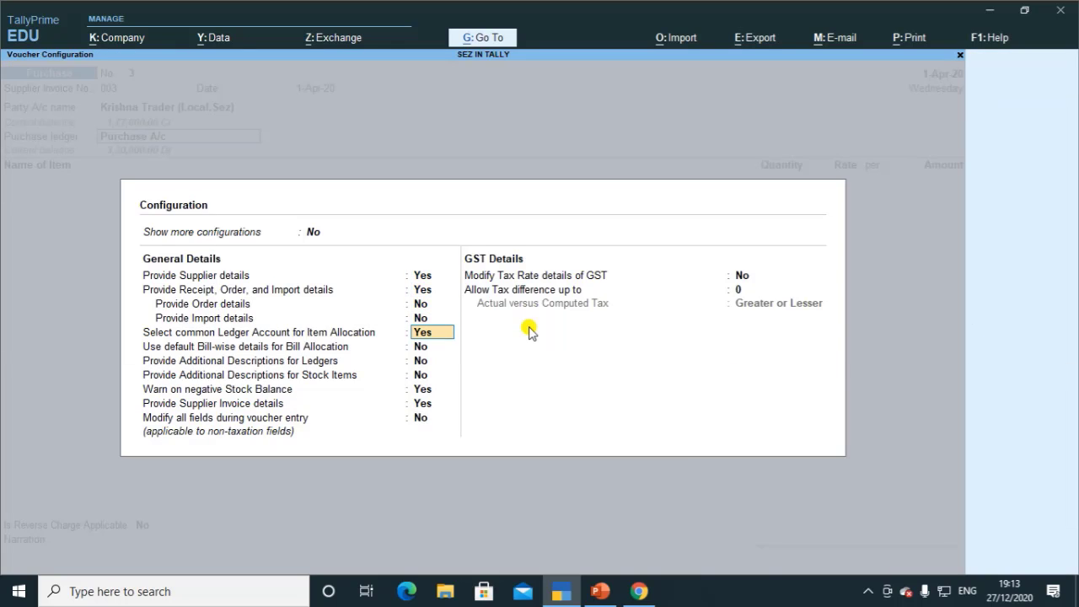
Step: Set Modify Tax Rate details of GST to Yes and accept the configuration
key("Return")
key("Return")
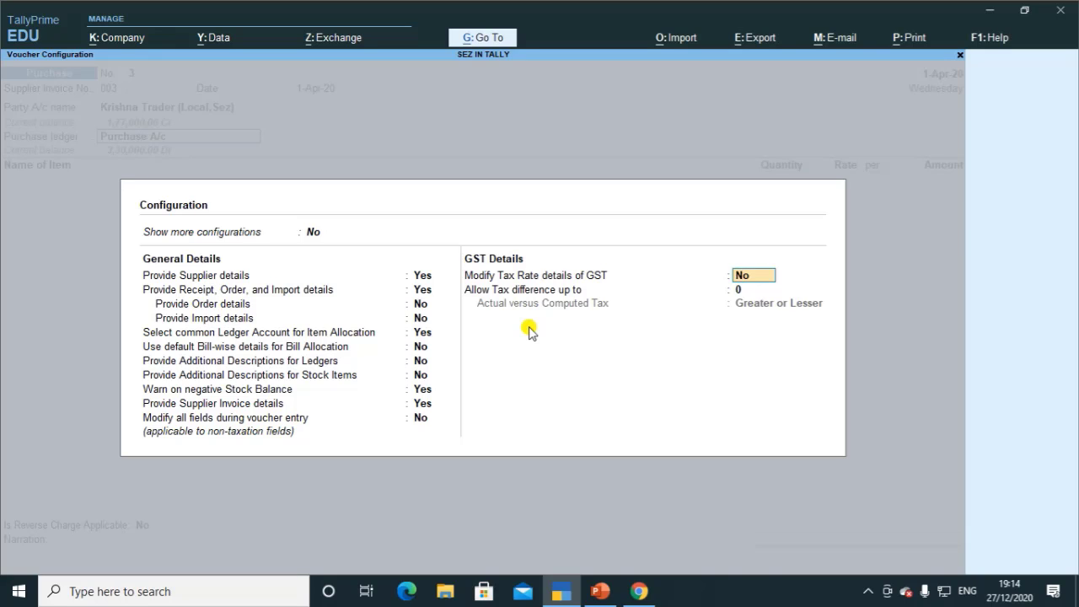
key("y")
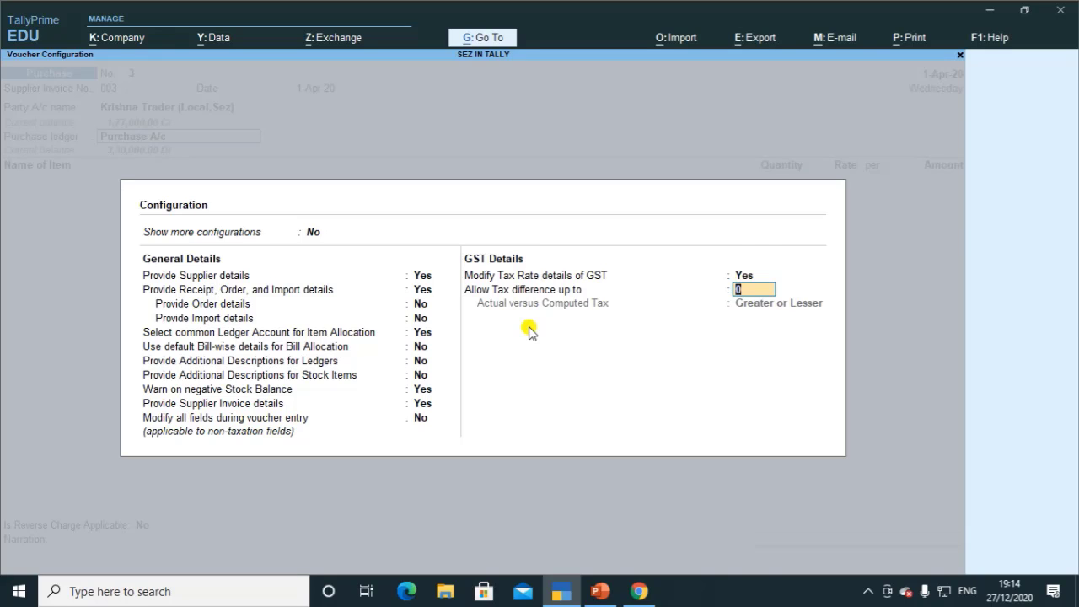
key("ctrl+a")
Step: Classify the Purchase A/c entry as Purchase From SEZ - Exempt
key("Return")
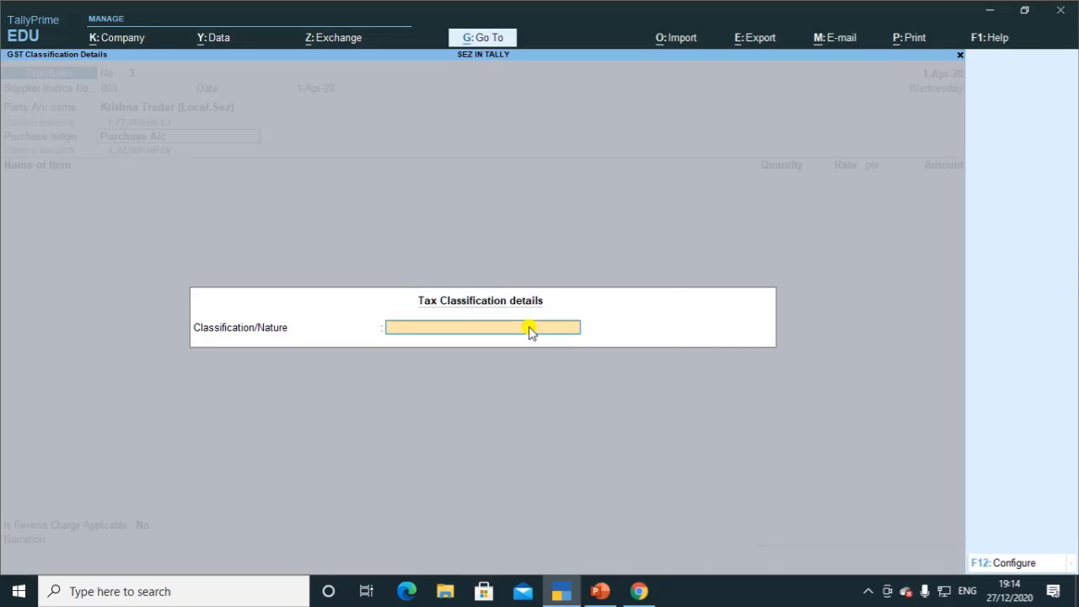
type("S")
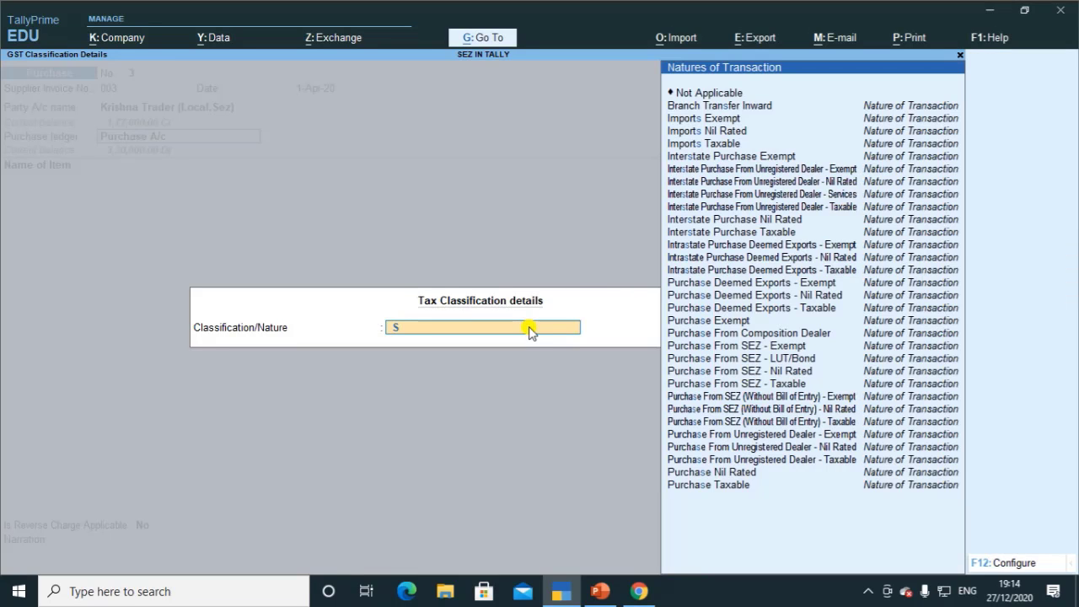
key("BackSpace")
type("PU")
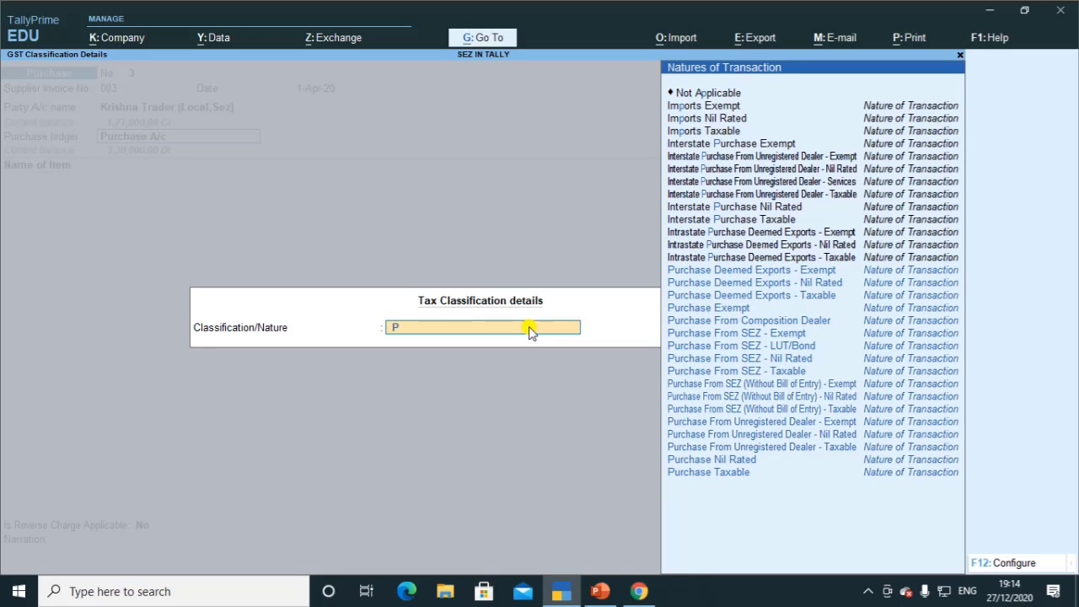
key("Down")
key("Down")
key("Down")
key("Down")
key("Down")
key("Down")
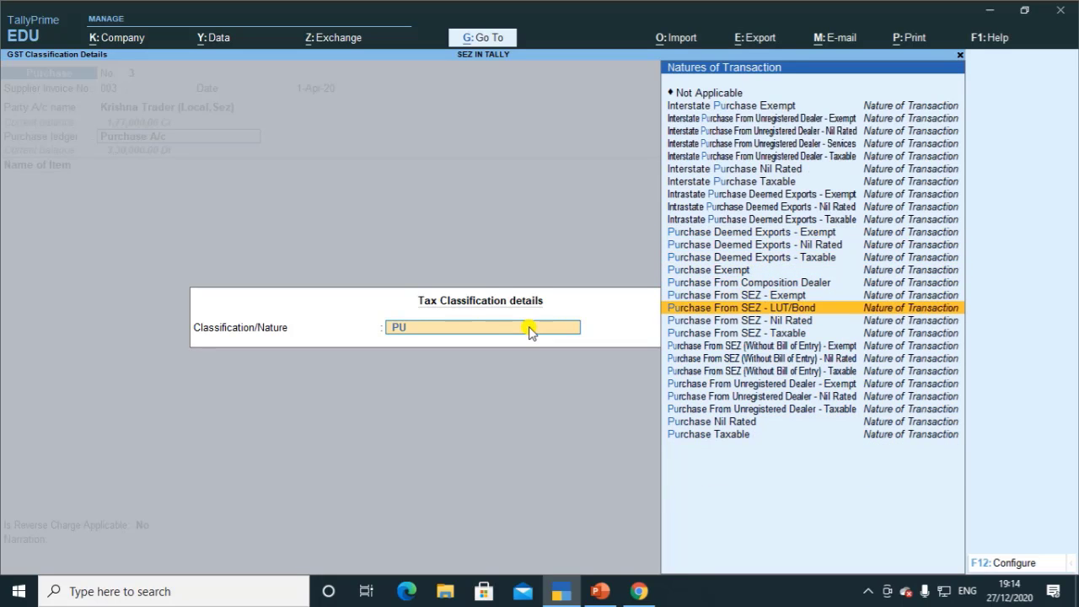
key("Up")
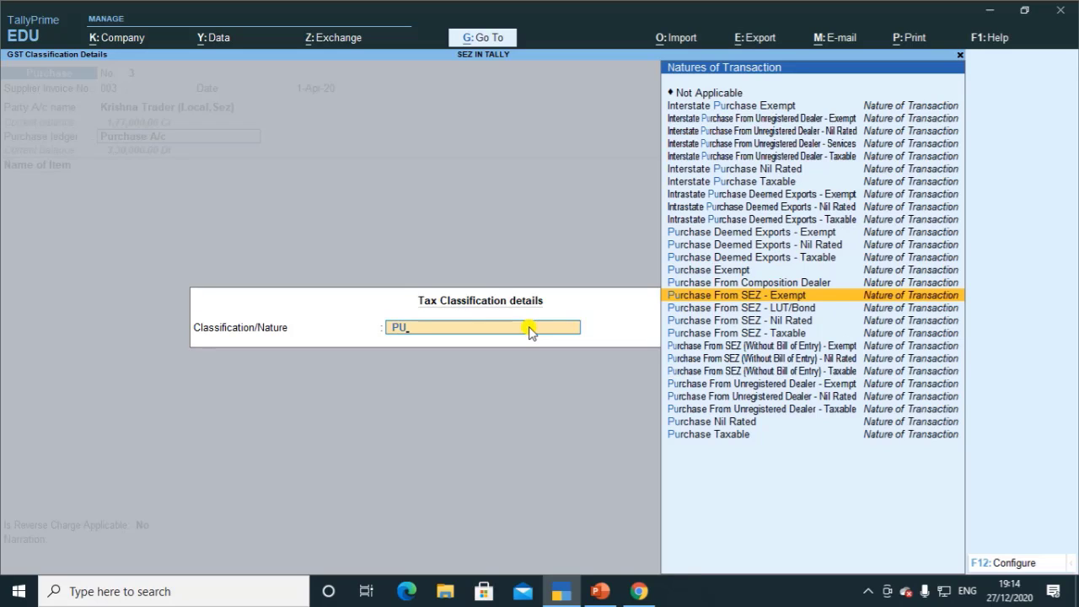
key("Return")
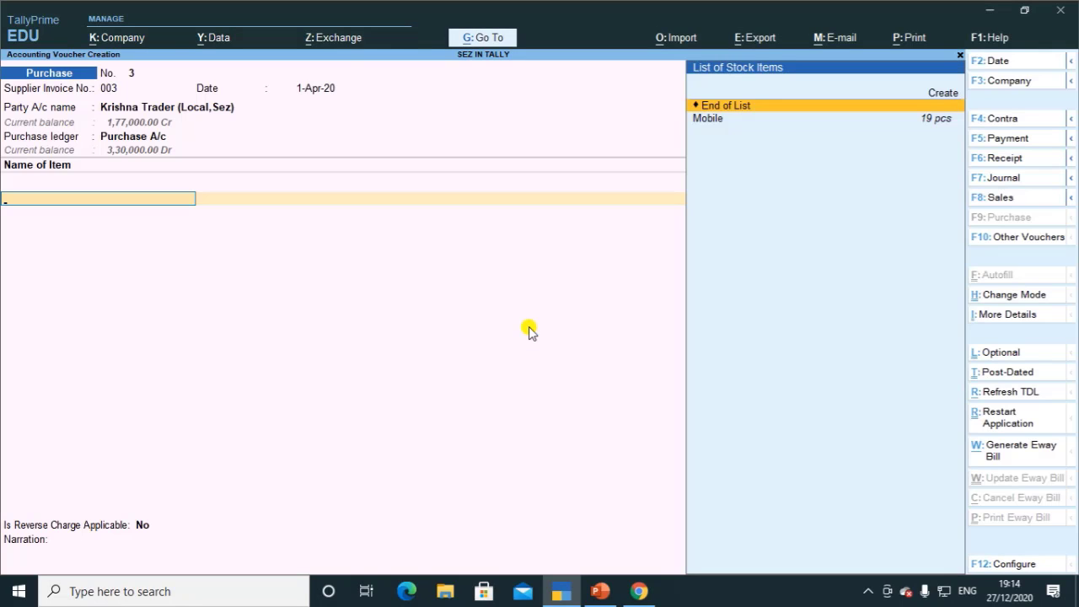
Step: Enter 14 Mobiles at 10,000.00 each on purchase voucher 3
key("Down")
key("Return")
type("14")
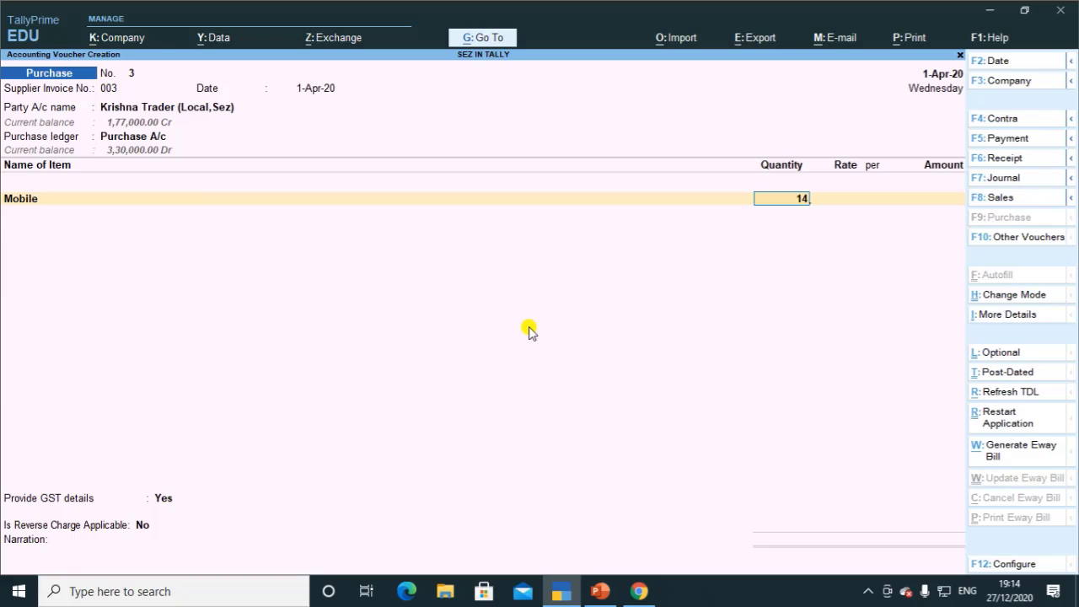
key("Return")
Step: Drop the extra IGST ledger line and set Provide GST details to No
key("Return")
key("Return")
key("Return")
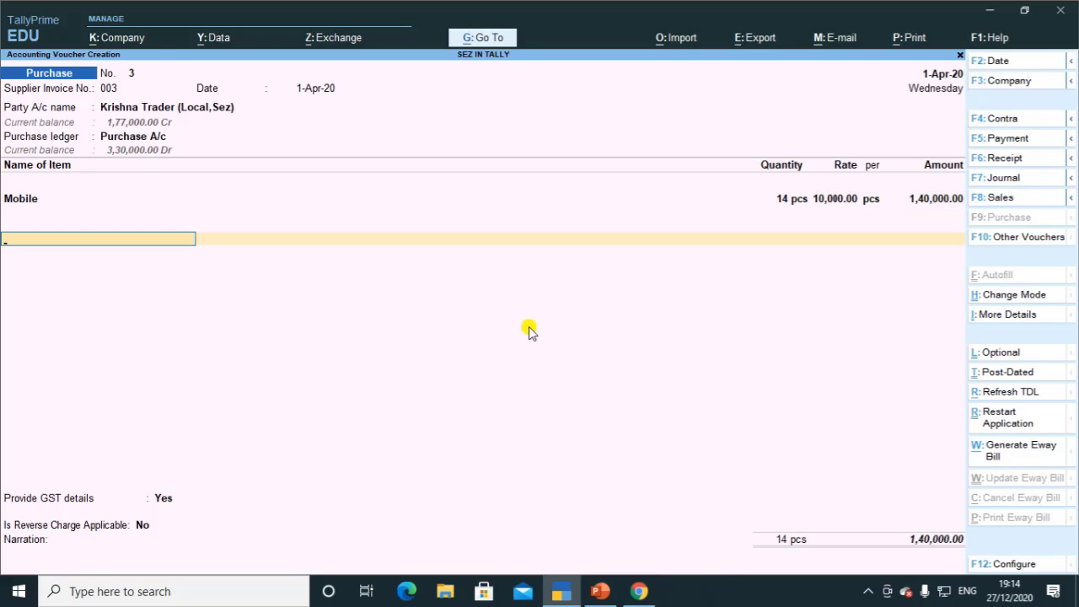
type("I")
key("Return")
key("BackSpace")
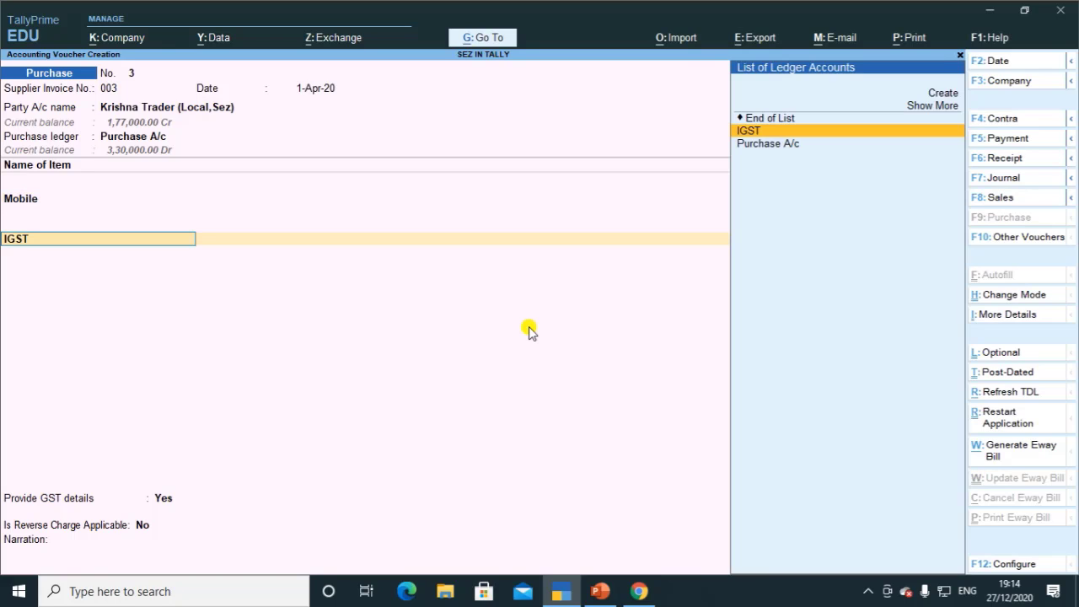
key("Up")
key("Return")
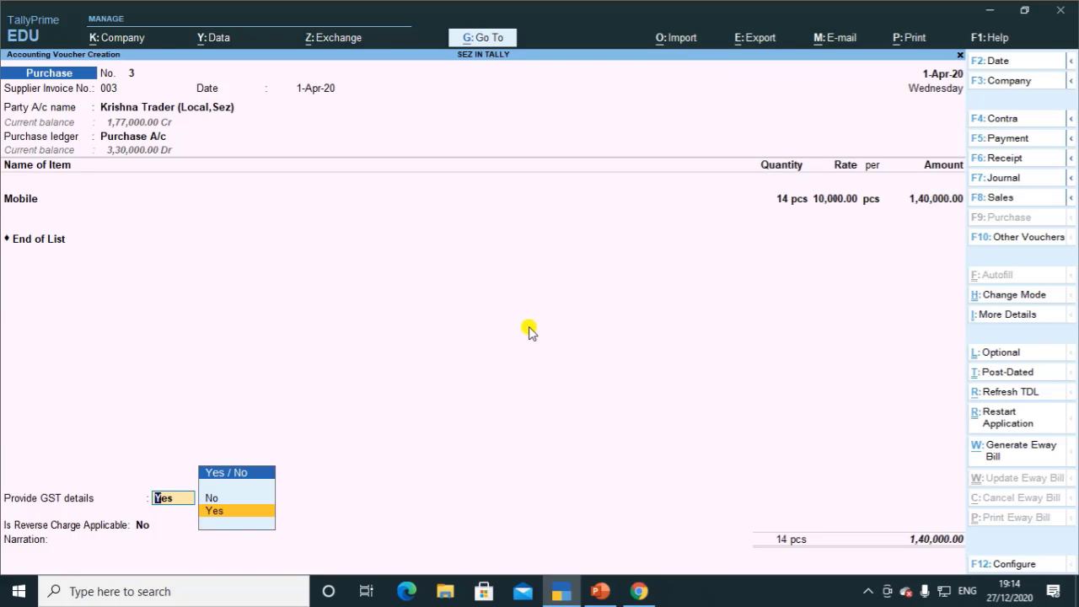
key("Up")
key("Return")
key("Return")
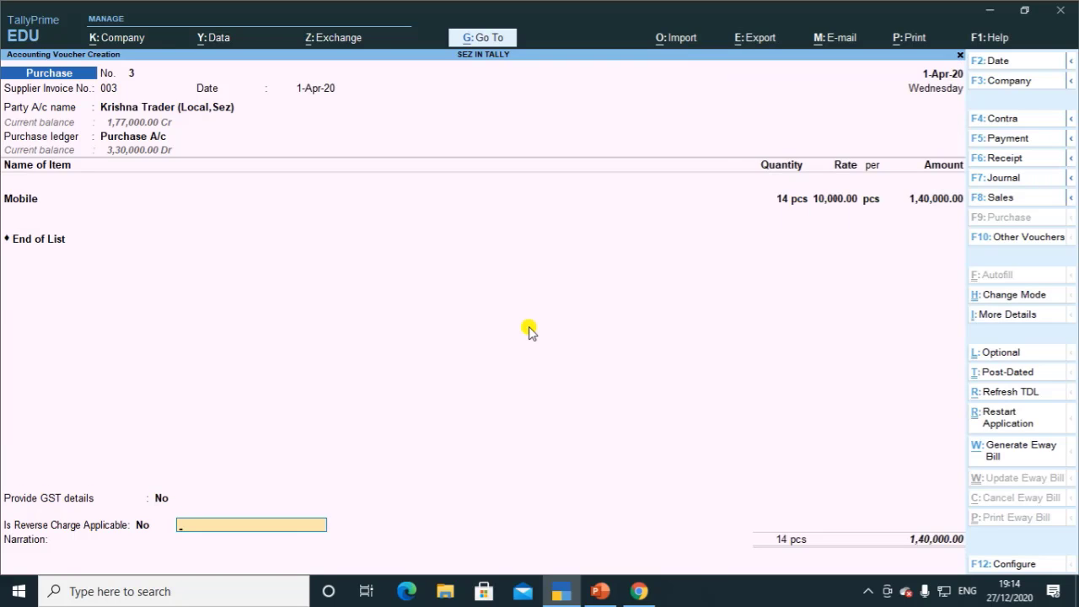
Step: Accept the New Ref bill-wise details and save voucher 3 totalling 1,40,000.00
key("Return")
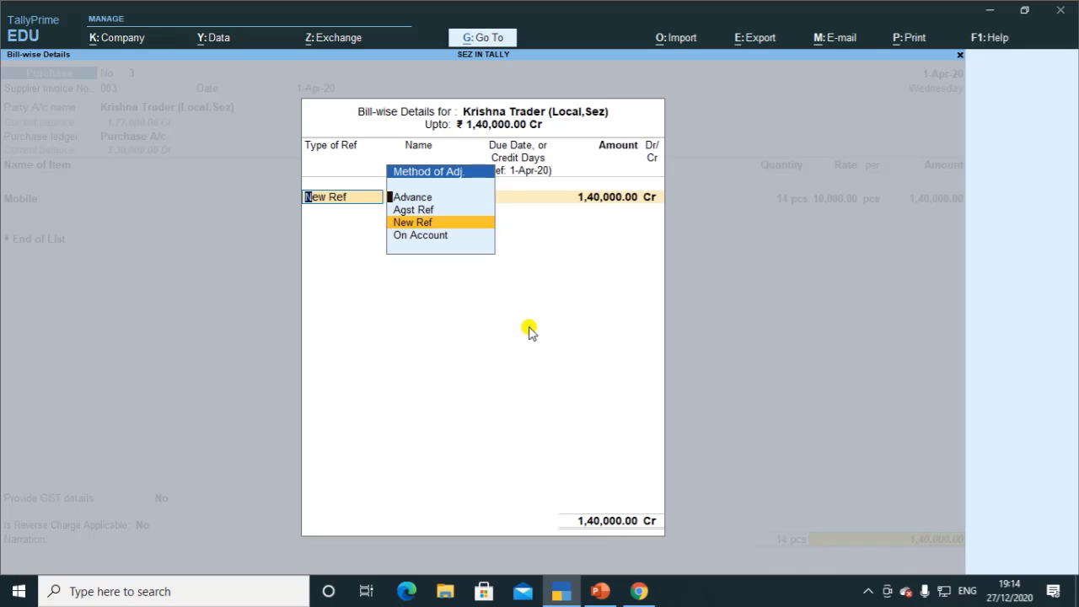
key("Return")
key("Return")
key("Return")
key("Return")
key("Return")
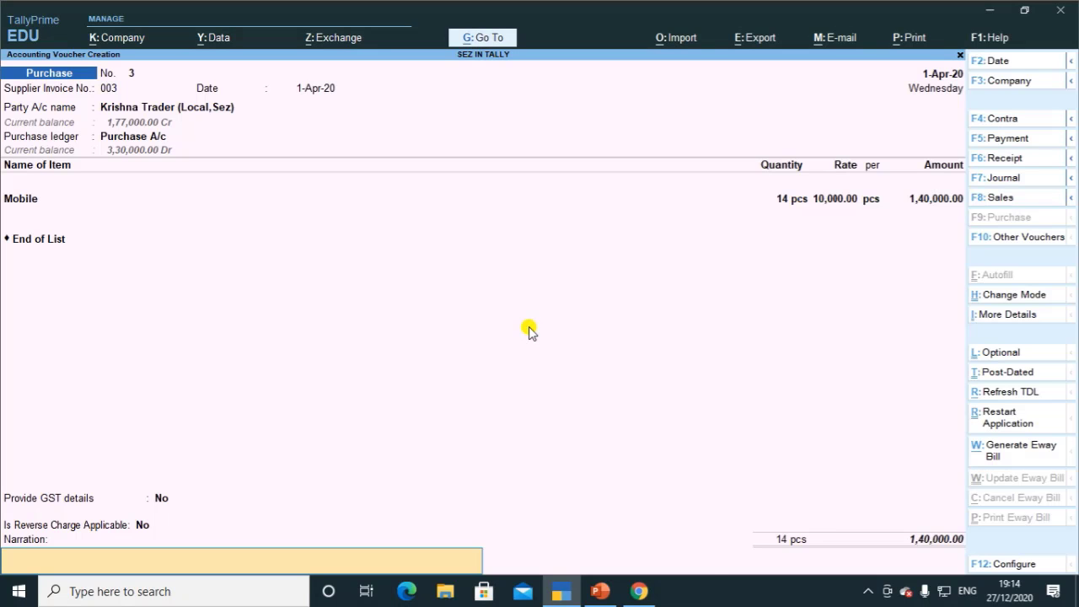
key("Return")
key("y")
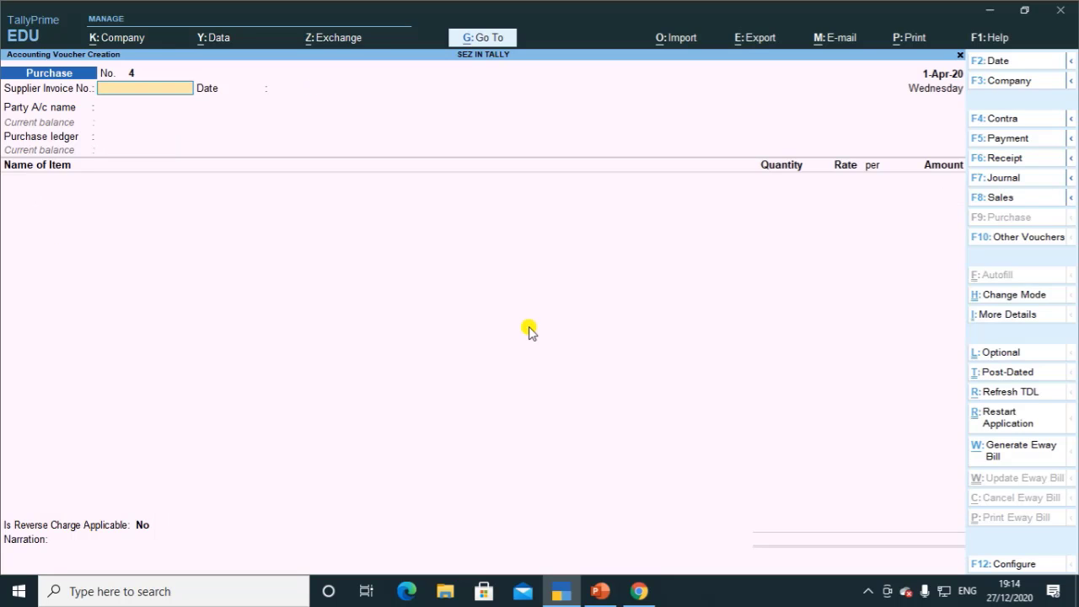
key("alt+Tab")
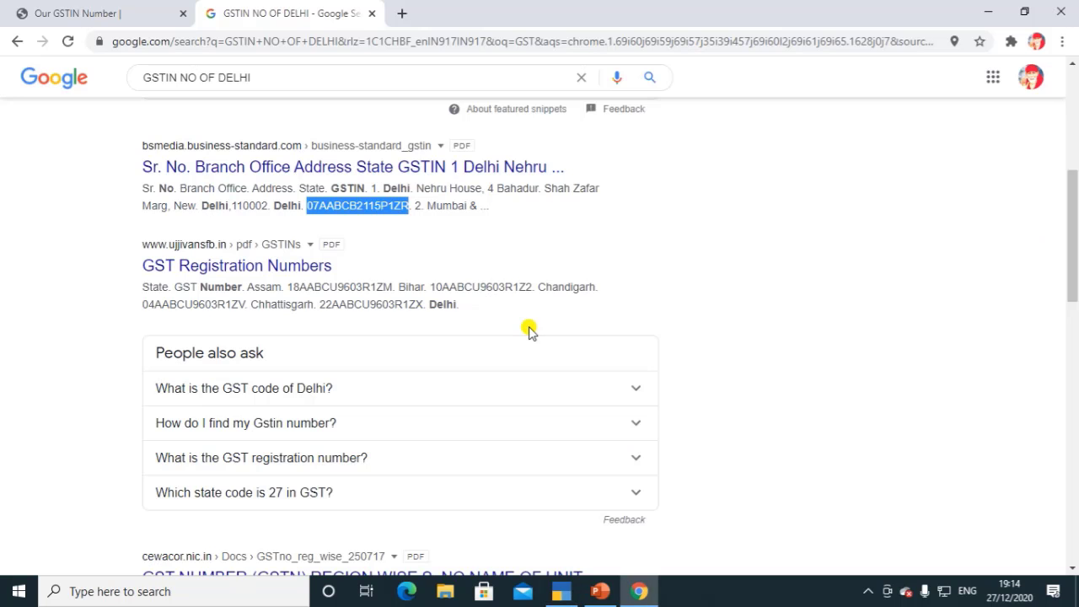
key("alt+Tab")
key("Escape")
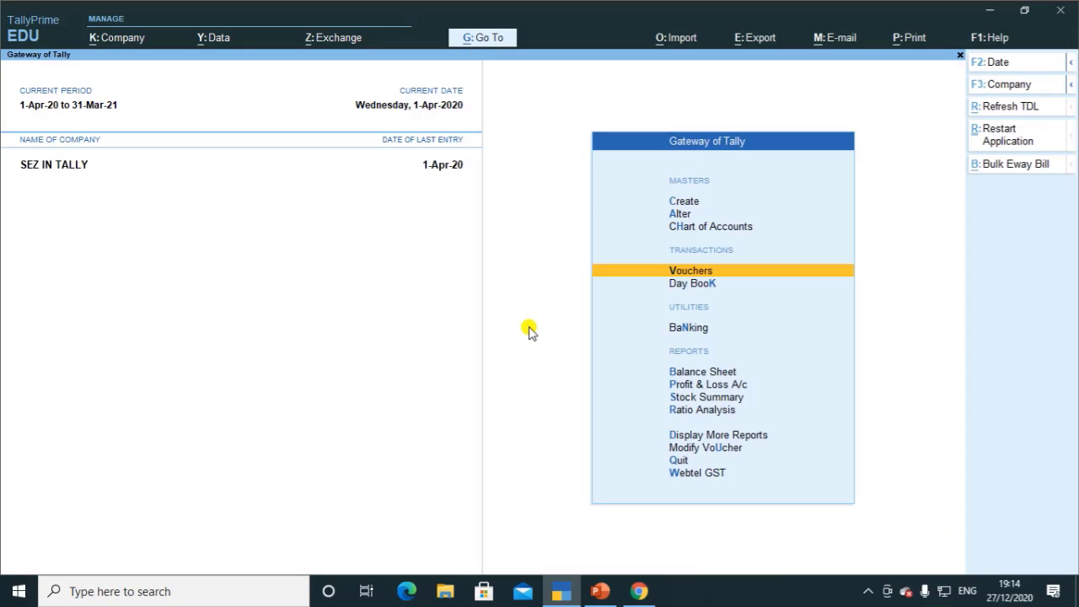
key("d")
key("g")
key("Down")
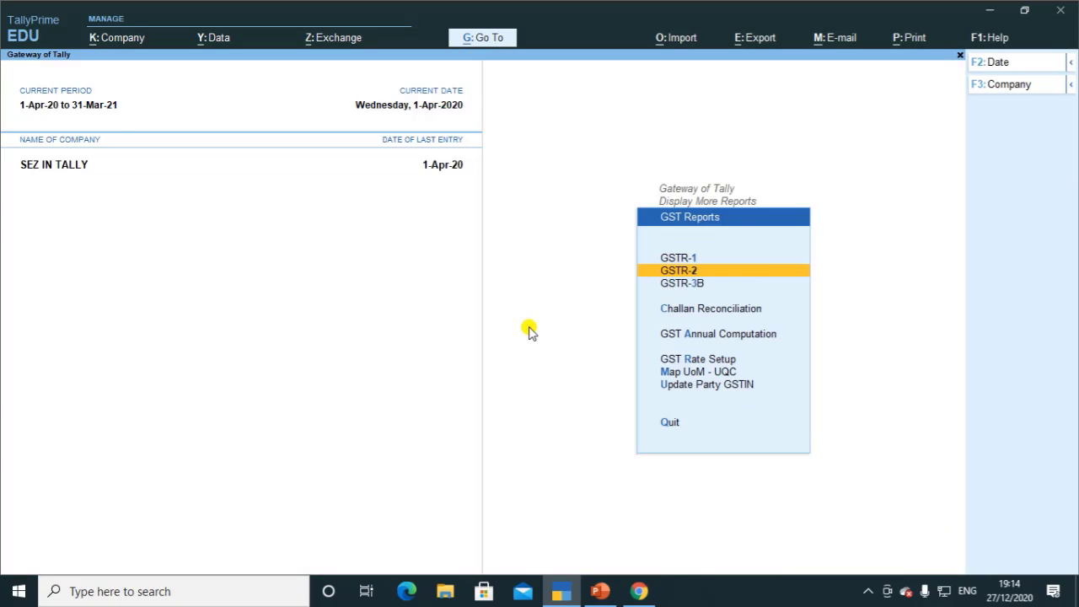
key("Return")
key("Down")
key("Down")
key("Down")
key("Down")
key("Down")
key("Down")
key("Down")
key("Down")
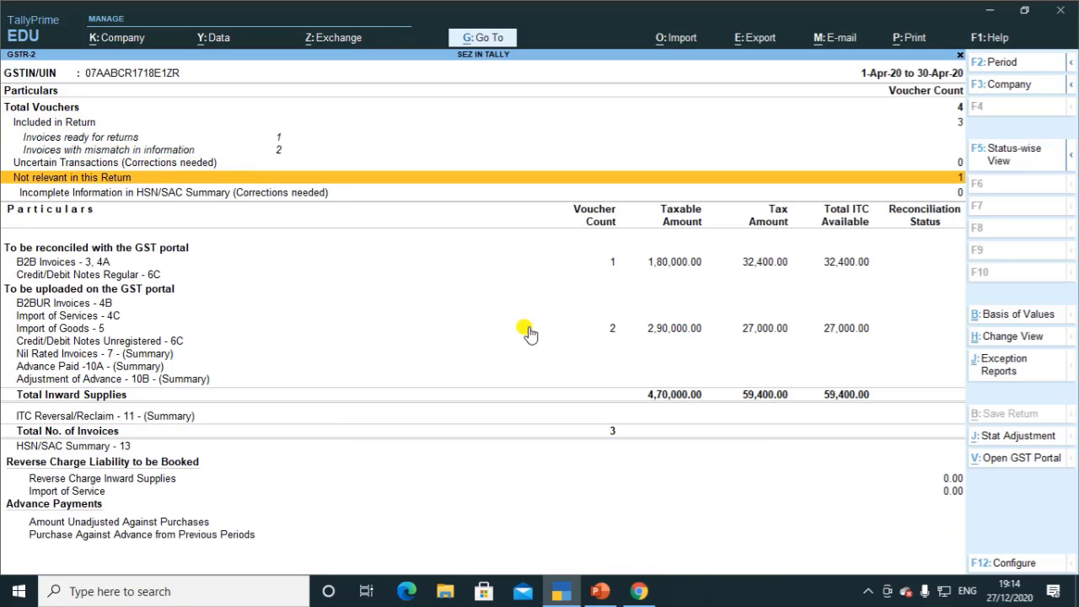
key("Down")
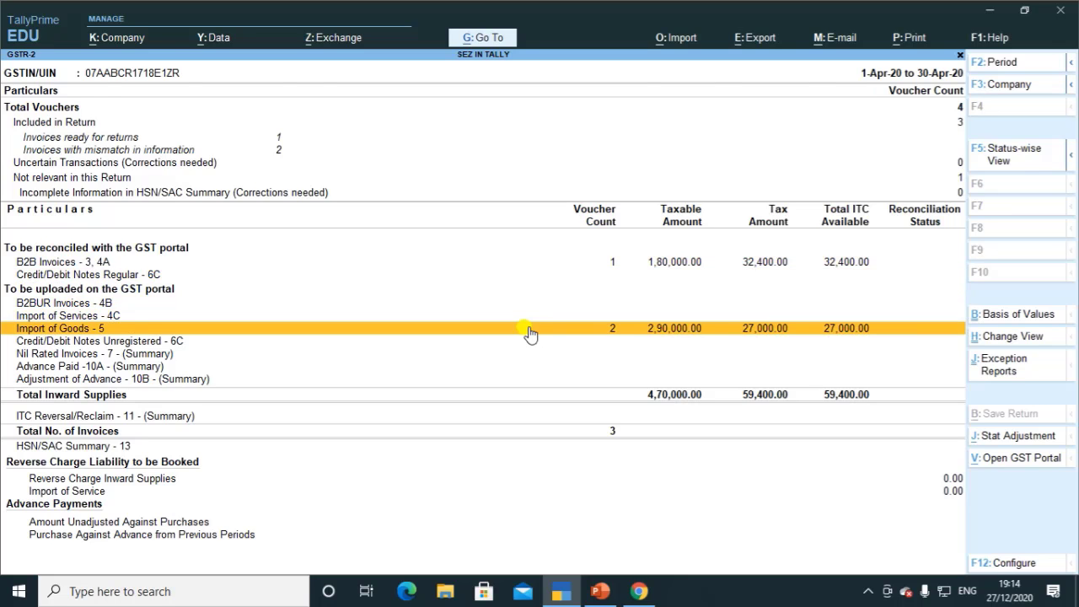
key("Return")
key("Escape")
left_click(527, 328)
key("Down")
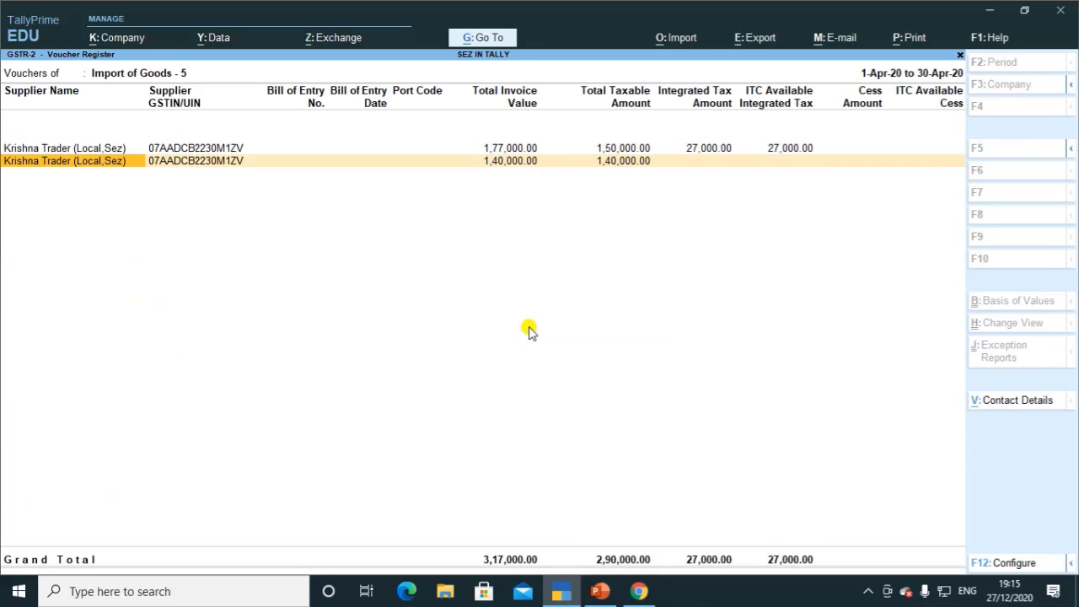
key("Escape")
key("Escape")
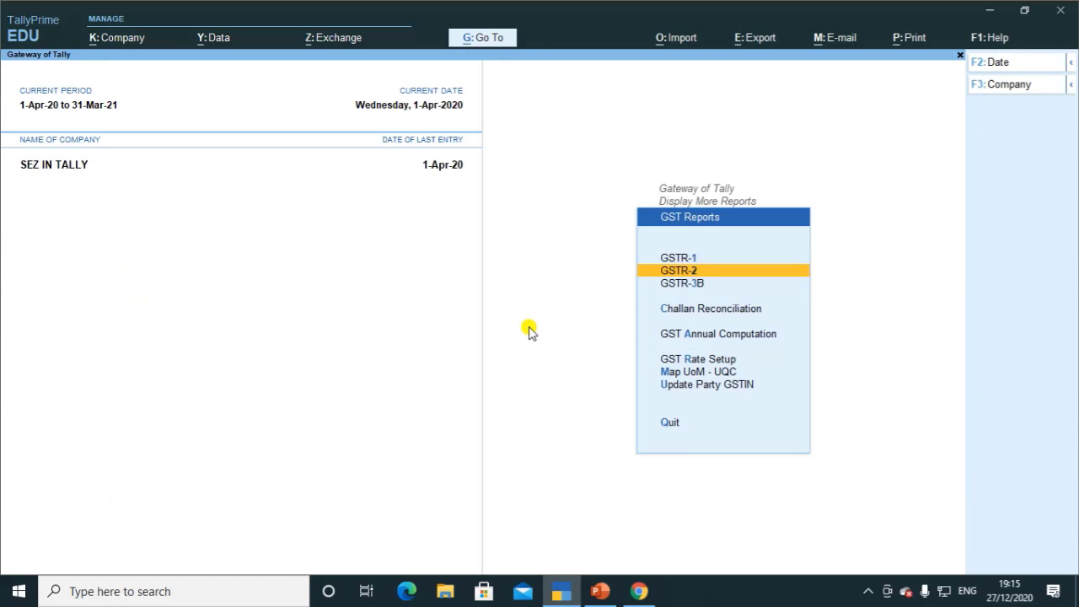
key("Escape")
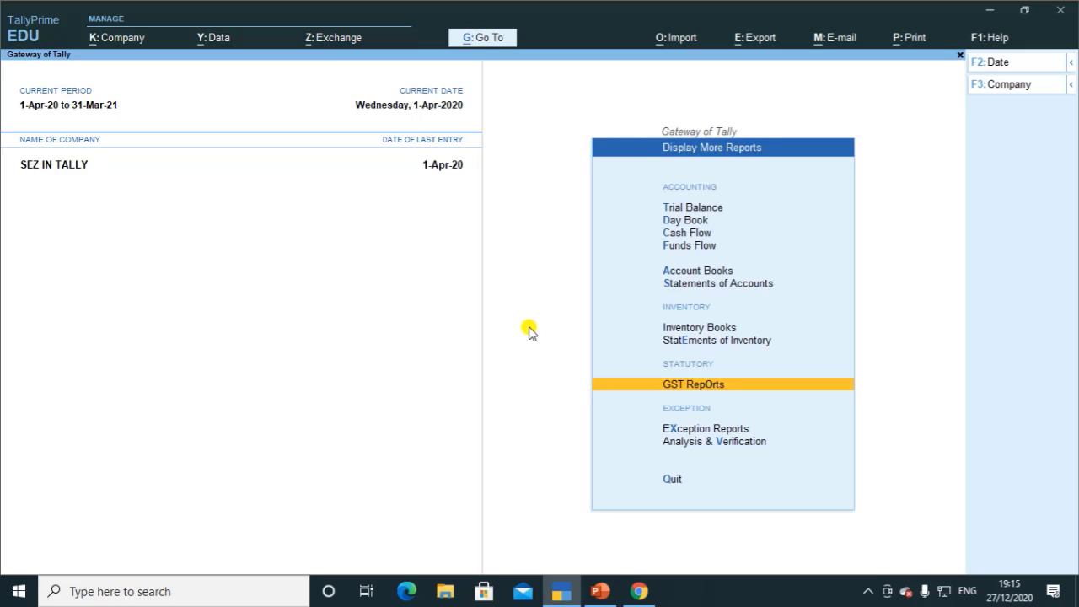
key("Escape")
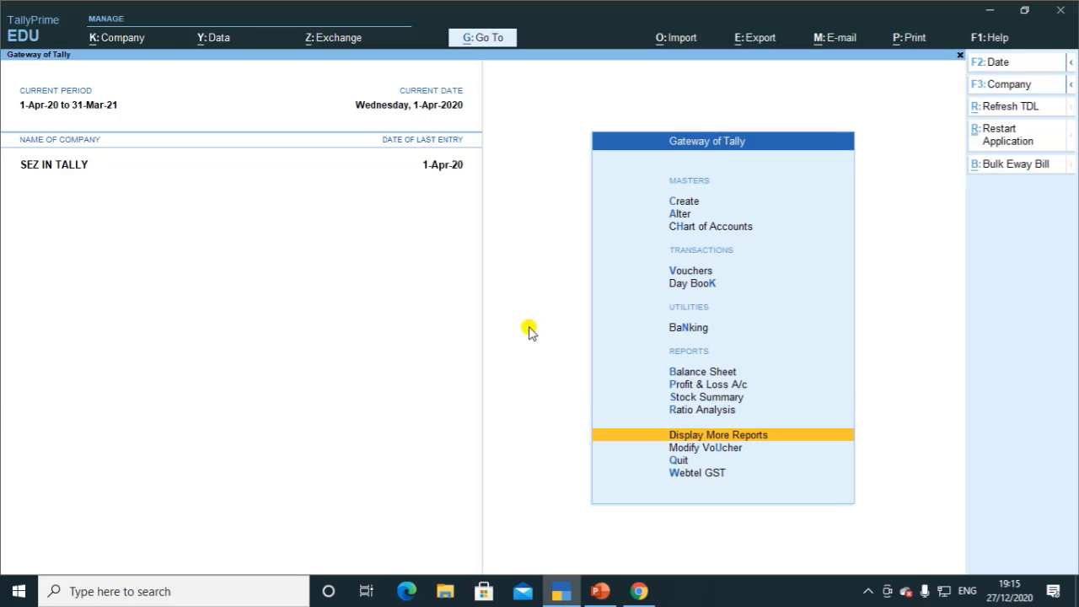